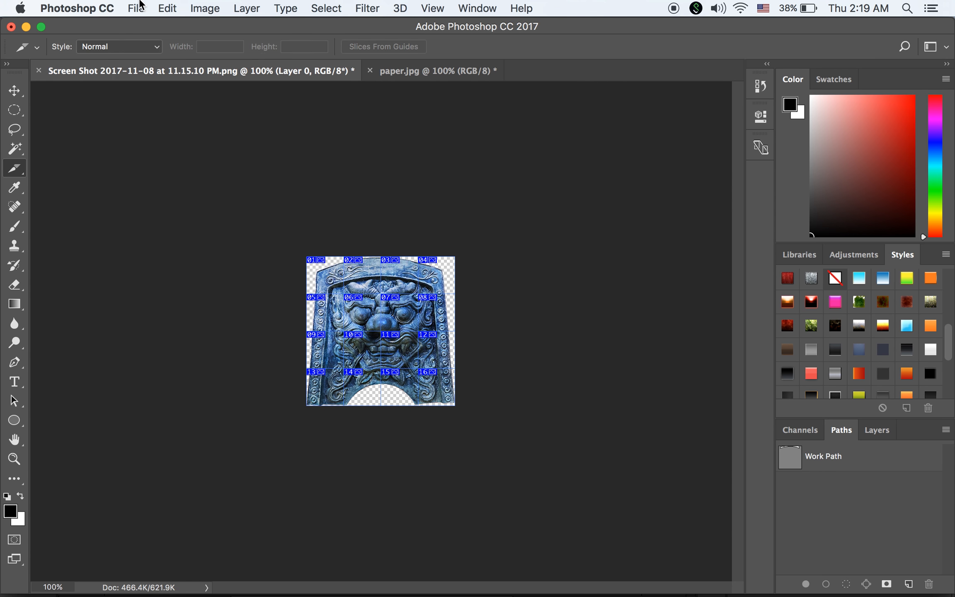
# Open the mask image in Save for Web (Legacy), select all sixteen slices, and set their format to PNG-24.
pyautogui.moveTo(212, 214)
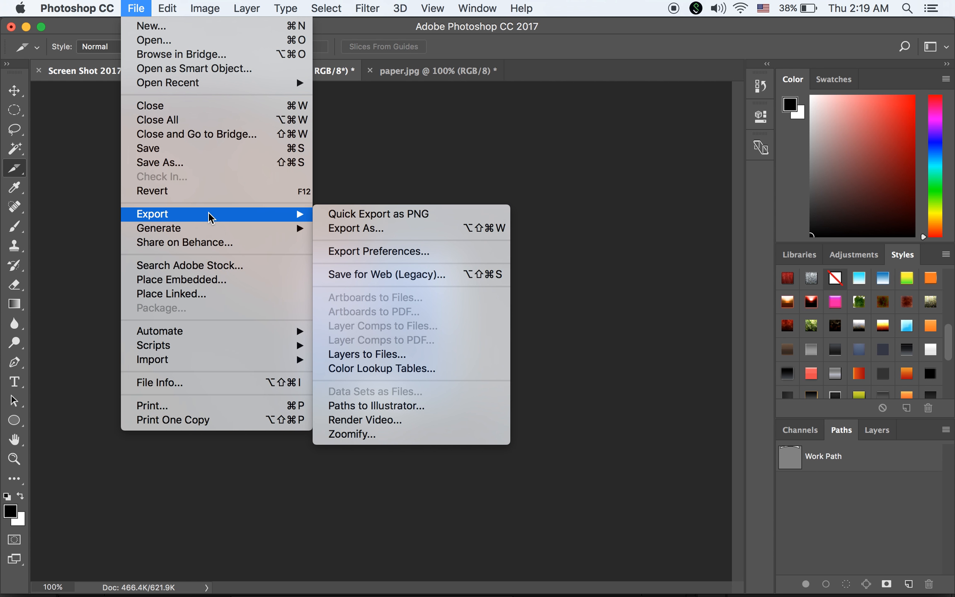
pyautogui.click(366, 274)
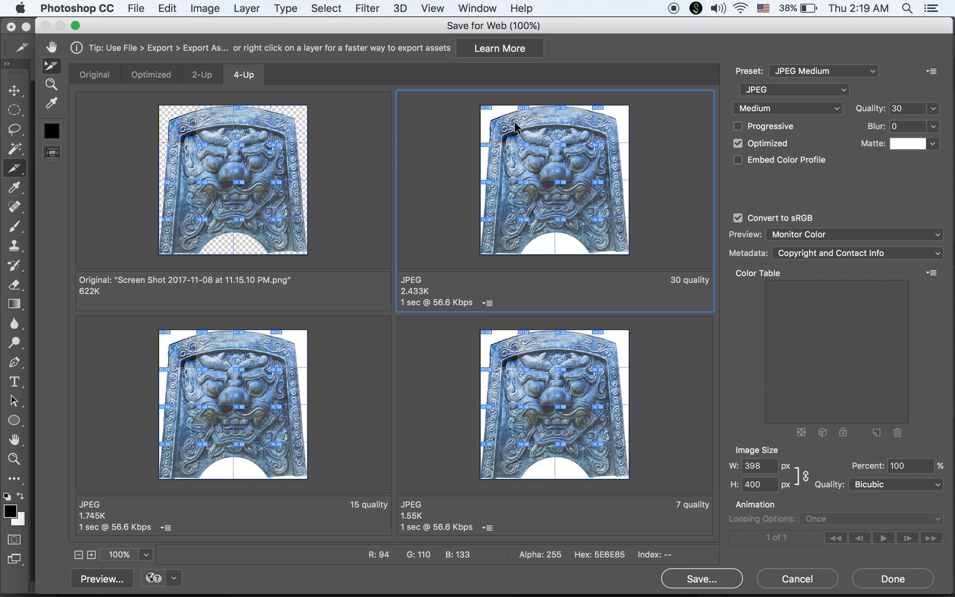
pyautogui.keyDown('shift'); pyautogui.click(538, 126); pyautogui.keyUp('shift')
pyautogui.keyDown('shift'); pyautogui.click(566, 126); pyautogui.keyUp('shift')
pyautogui.keyDown('shift'); pyautogui.click(622, 128); pyautogui.keyUp('shift')
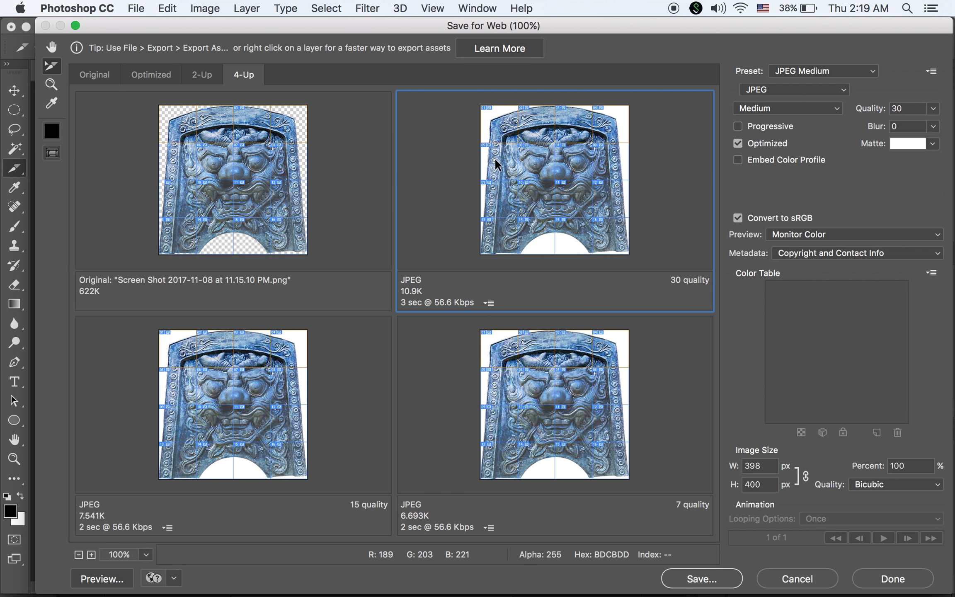
pyautogui.keyDown('shift'); pyautogui.click(496, 165); pyautogui.keyUp('shift')
pyautogui.keyDown('shift'); pyautogui.click(541, 159); pyautogui.keyUp('shift')
pyautogui.keyDown('shift'); pyautogui.click(575, 160); pyautogui.keyUp('shift')
pyautogui.keyDown('shift'); pyautogui.click(605, 162); pyautogui.keyUp('shift')
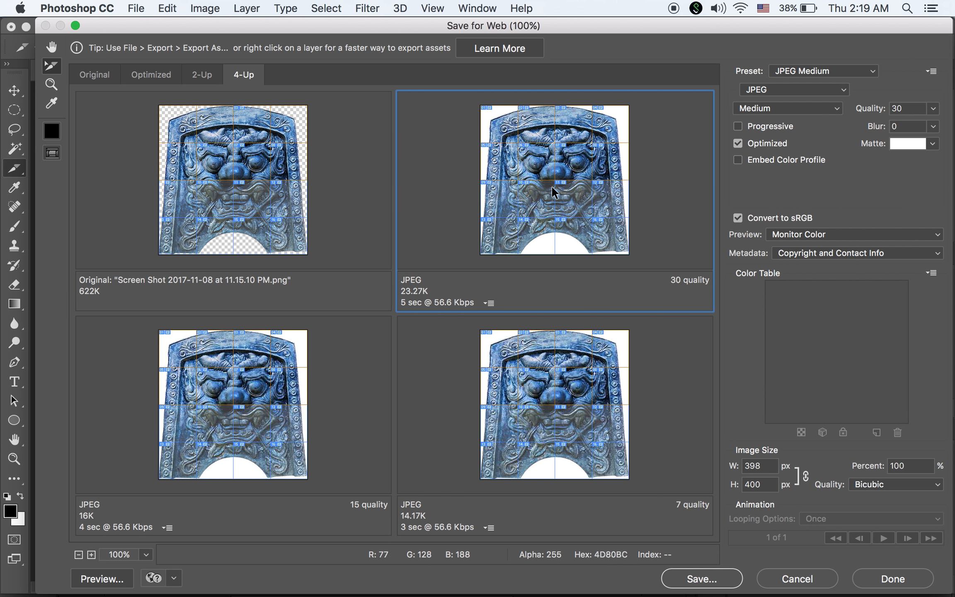
pyautogui.keyDown('shift'); pyautogui.click(482, 197); pyautogui.keyUp('shift')
pyautogui.keyDown('shift'); pyautogui.click(530, 196); pyautogui.keyUp('shift')
pyautogui.keyDown('shift'); pyautogui.click(574, 195); pyautogui.keyUp('shift')
pyautogui.keyDown('shift'); pyautogui.click(597, 194); pyautogui.keyUp('shift')
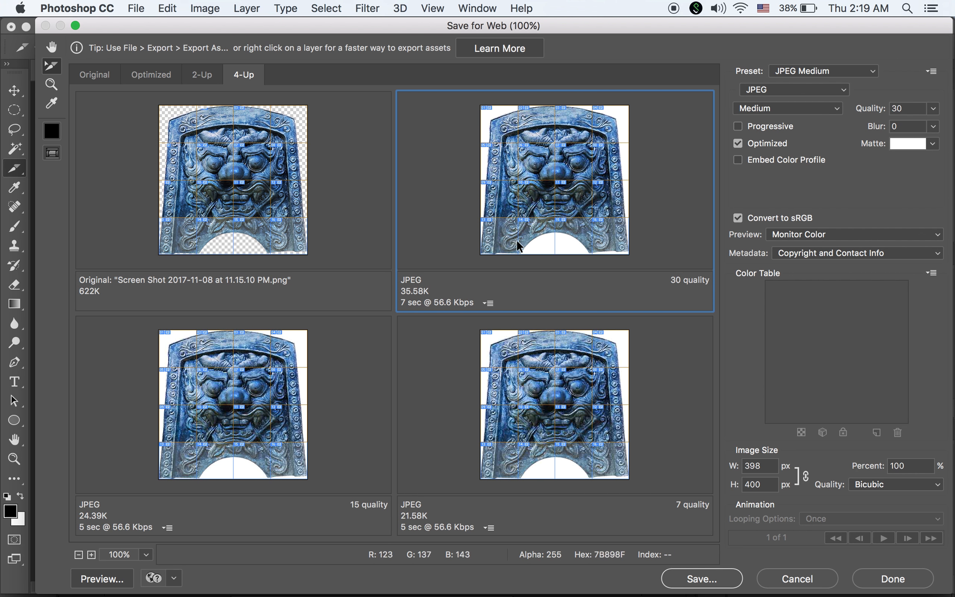
pyautogui.keyDown('shift'); pyautogui.click(517, 241); pyautogui.keyUp('shift')
pyautogui.keyDown('shift'); pyautogui.click(546, 235); pyautogui.keyUp('shift')
pyautogui.keyDown('shift'); pyautogui.click(584, 233); pyautogui.keyUp('shift')
pyautogui.keyDown('shift'); pyautogui.click(609, 232); pyautogui.keyUp('shift')
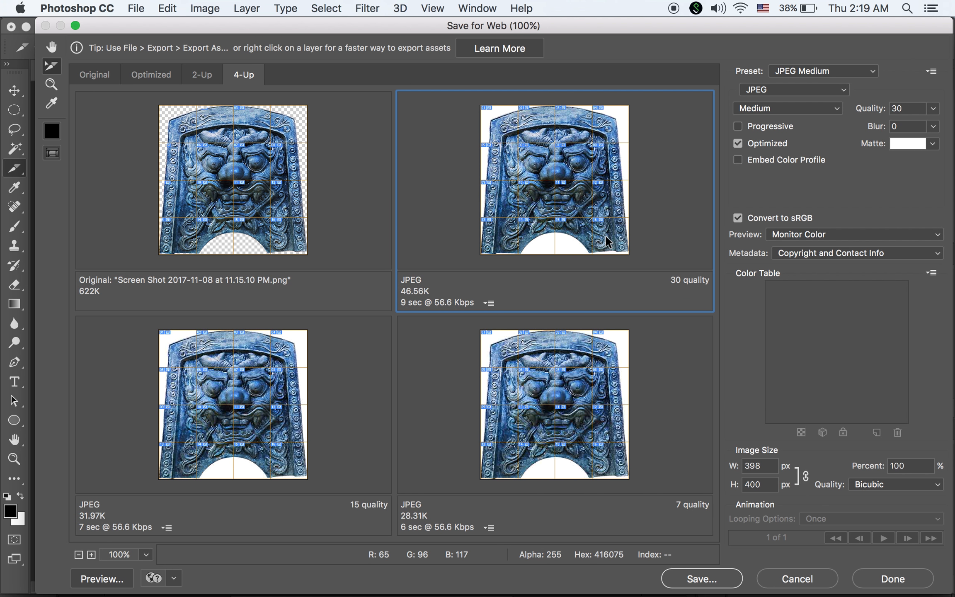
pyautogui.click(802, 90)
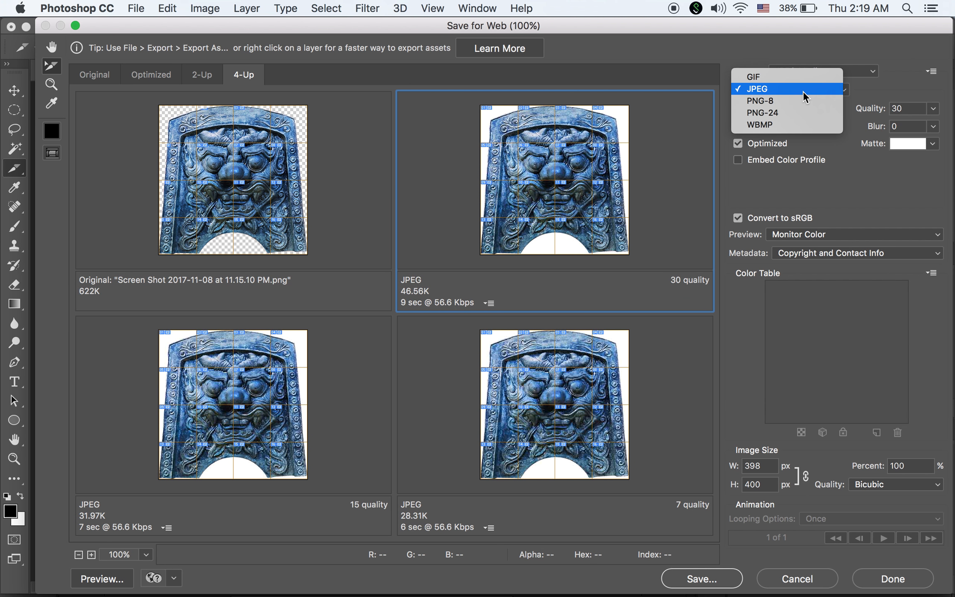
pyautogui.click(775, 112)
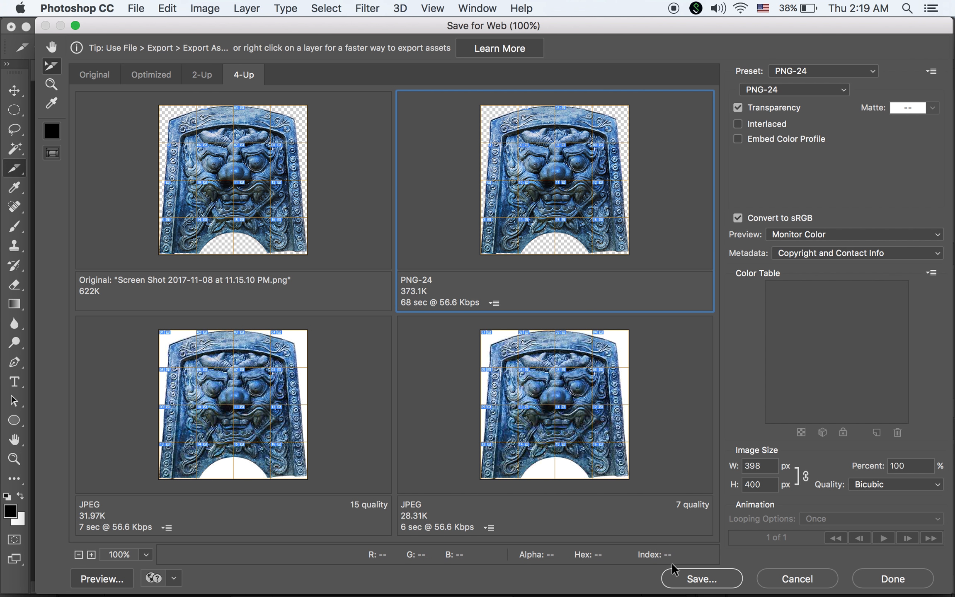
# Save all slices as images only, named tile.jpg, in a new Desktop folder called "particle effect".
pyautogui.click(696, 578)
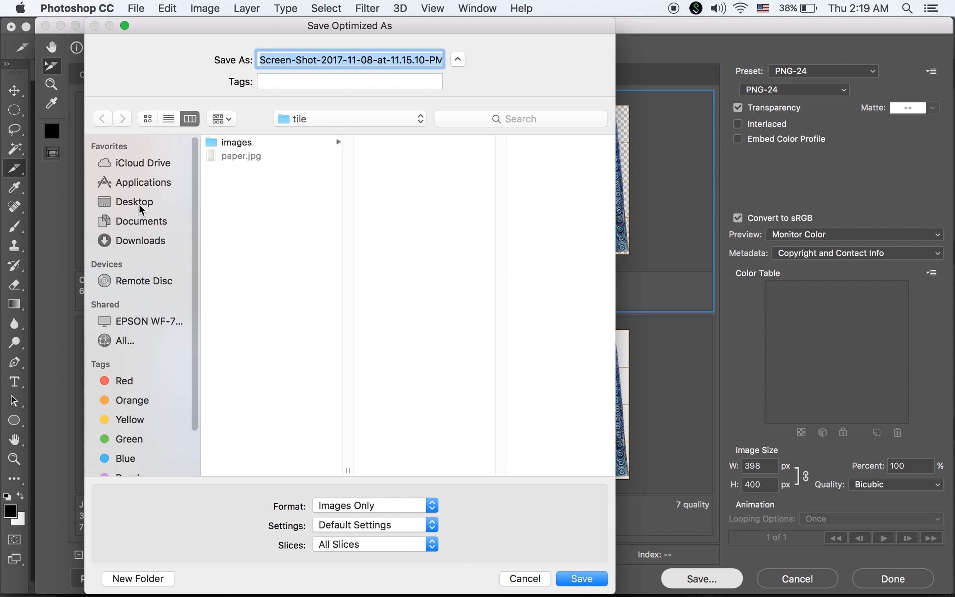
pyautogui.write('tile.jpg')
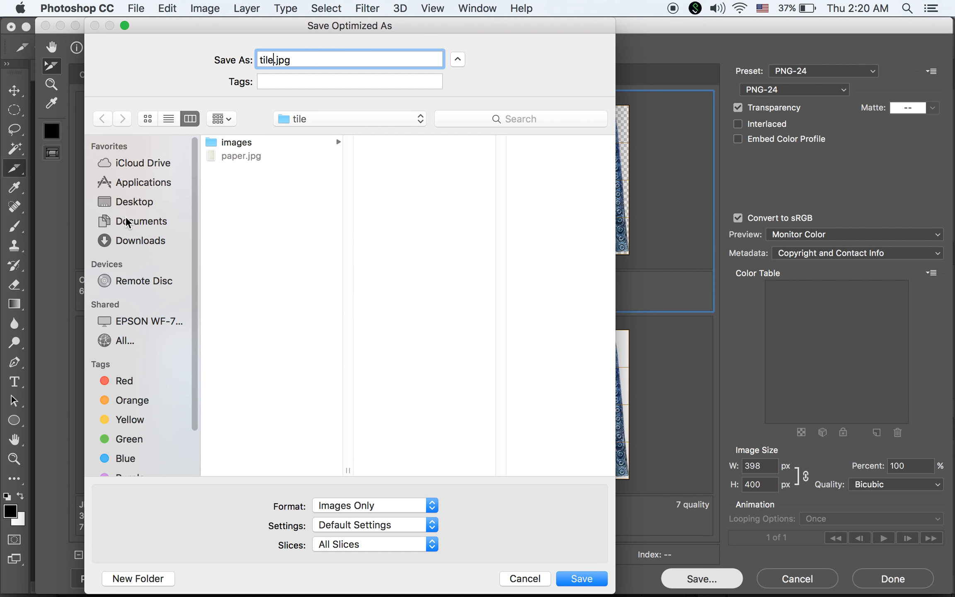
pyautogui.click(139, 203)
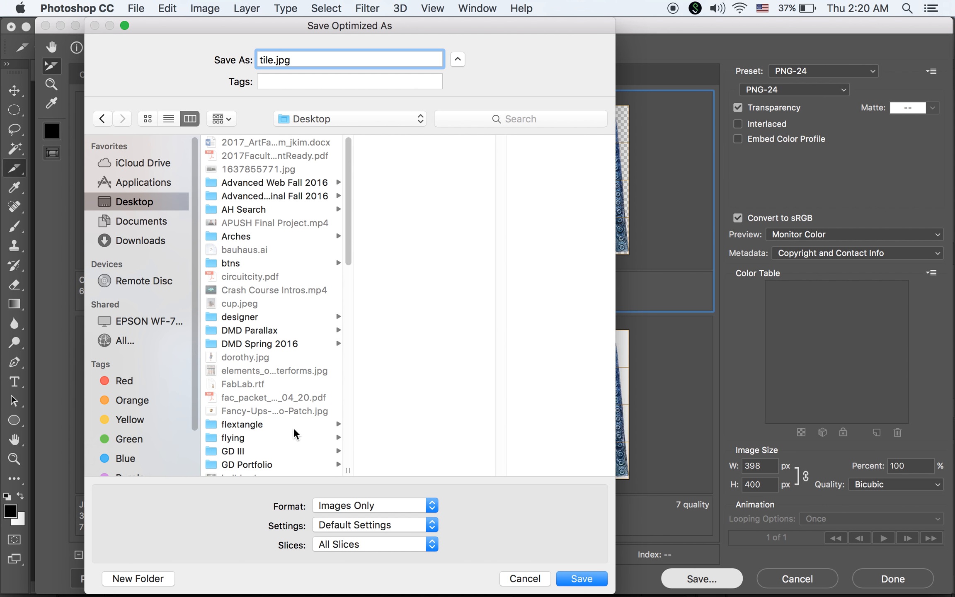
pyautogui.click(137, 579)
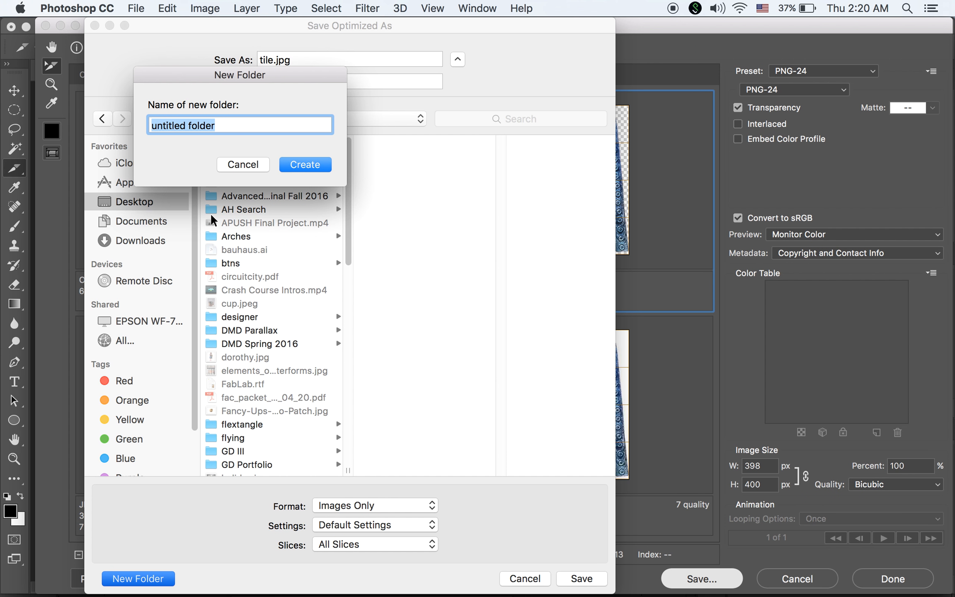
pyautogui.write('particle effect')
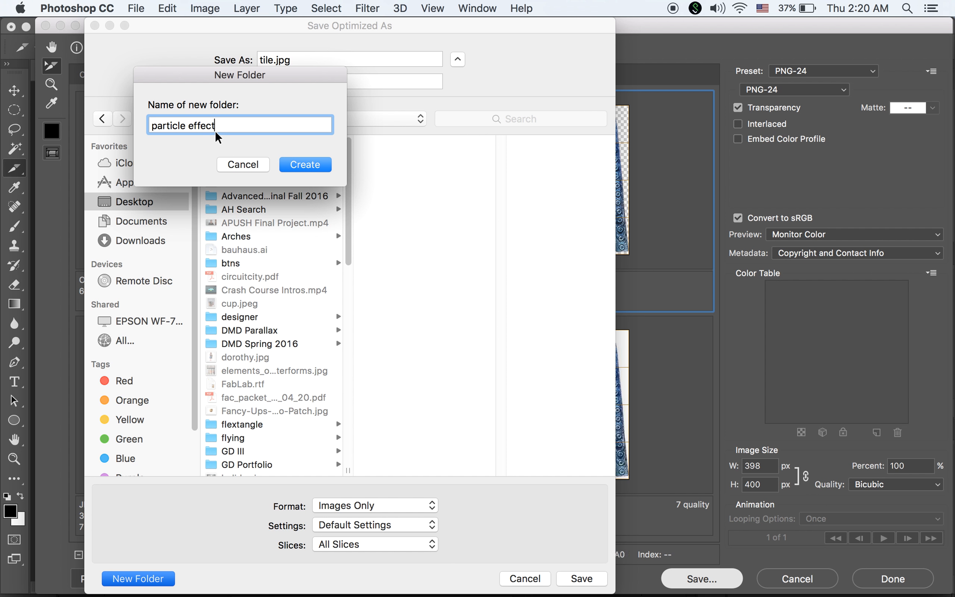
pyautogui.click(303, 166)
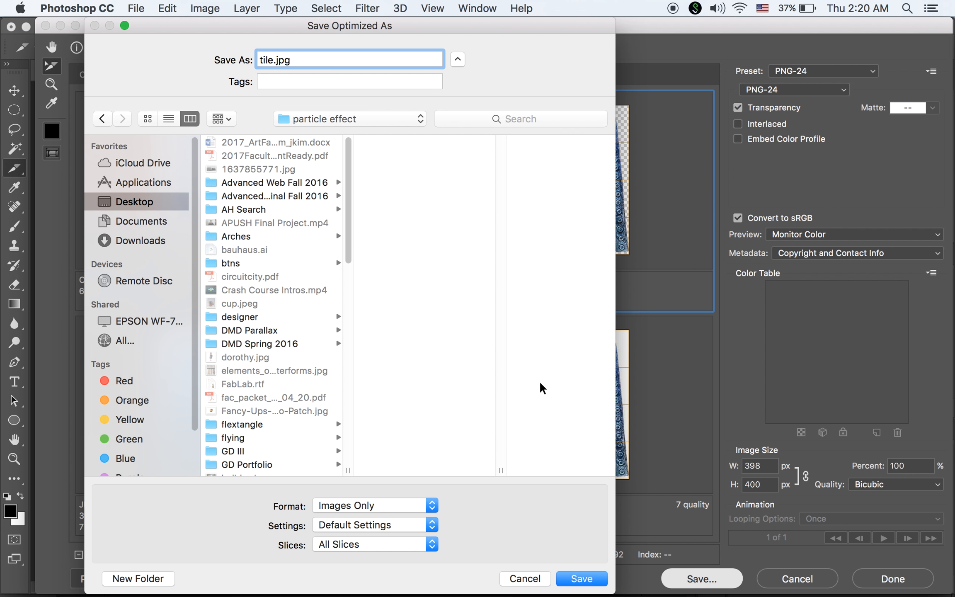
pyautogui.click(582, 579)
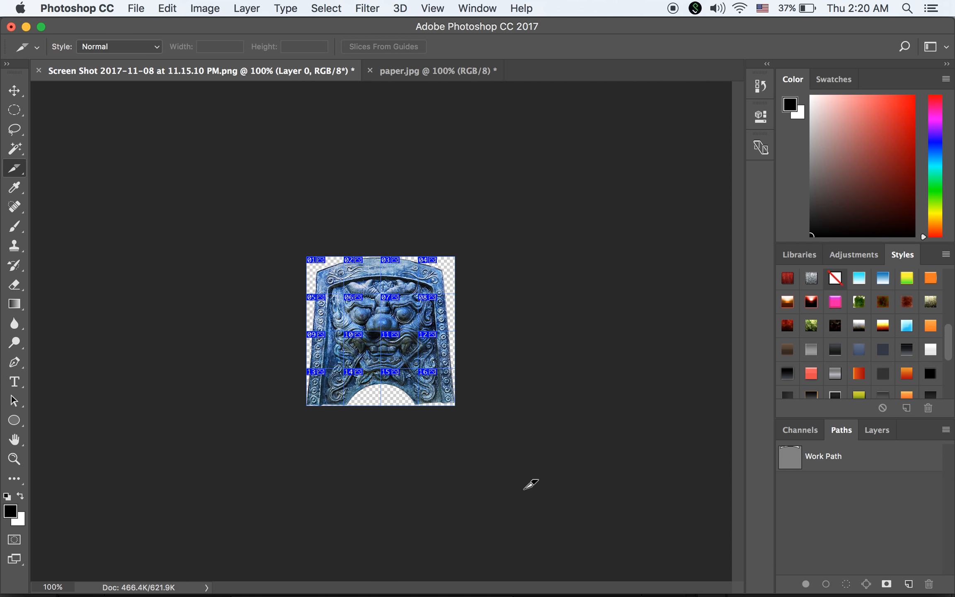
# Switch to Finder and check the exported tile images, first and last, in the images folder inside the Desktop's particle effect folder.
pyautogui.moveTo(184, 581)
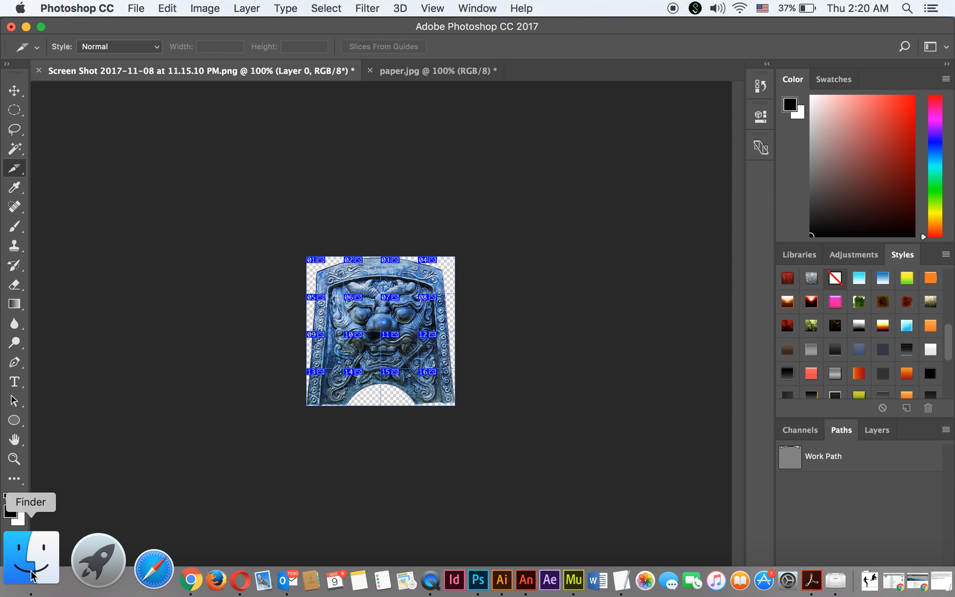
pyautogui.click(26, 572)
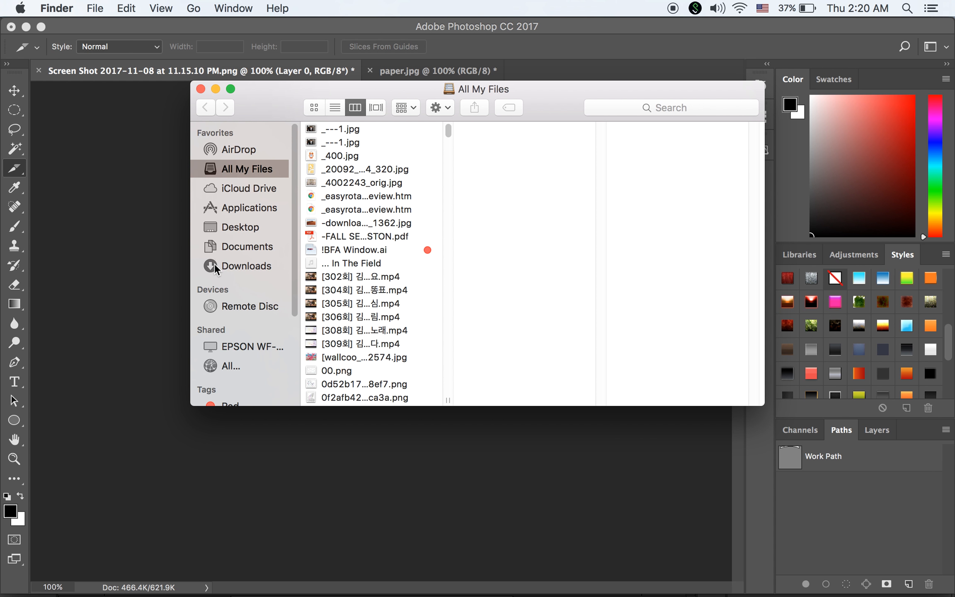
pyautogui.click(250, 228)
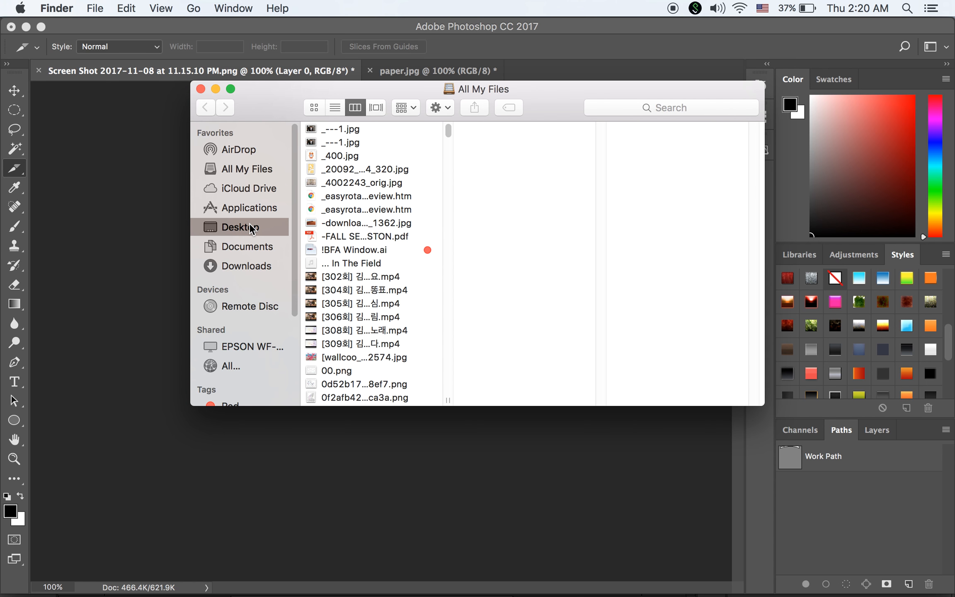
pyautogui.scroll(-2, 360, 299)
pyautogui.scroll(-10, 359, 299)
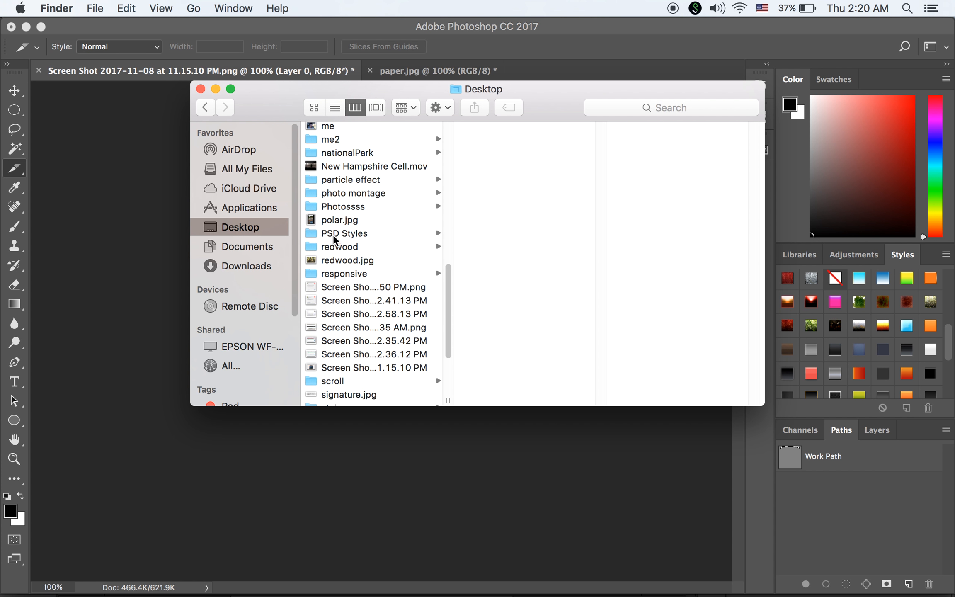
pyautogui.click(346, 181)
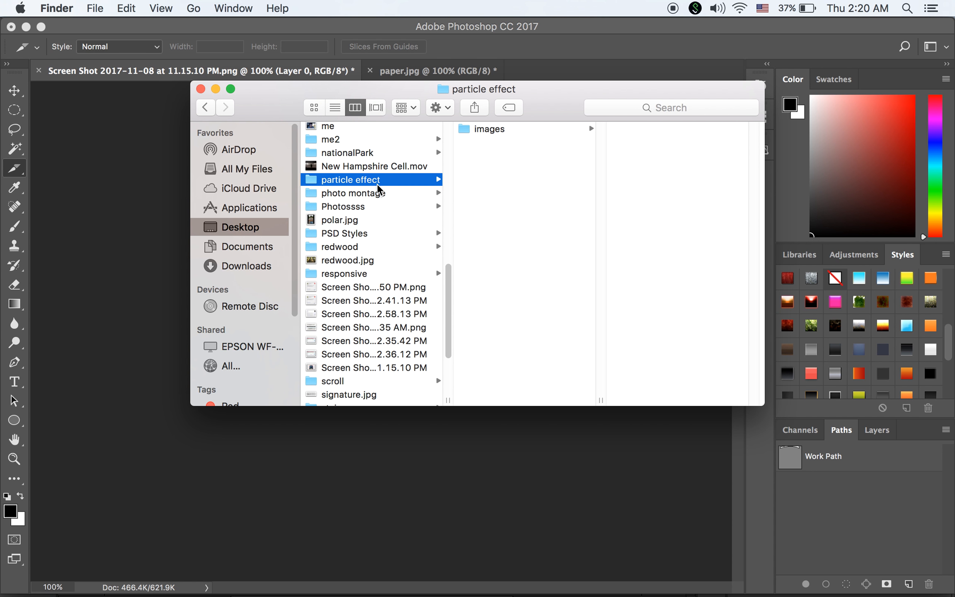
pyautogui.click(500, 133)
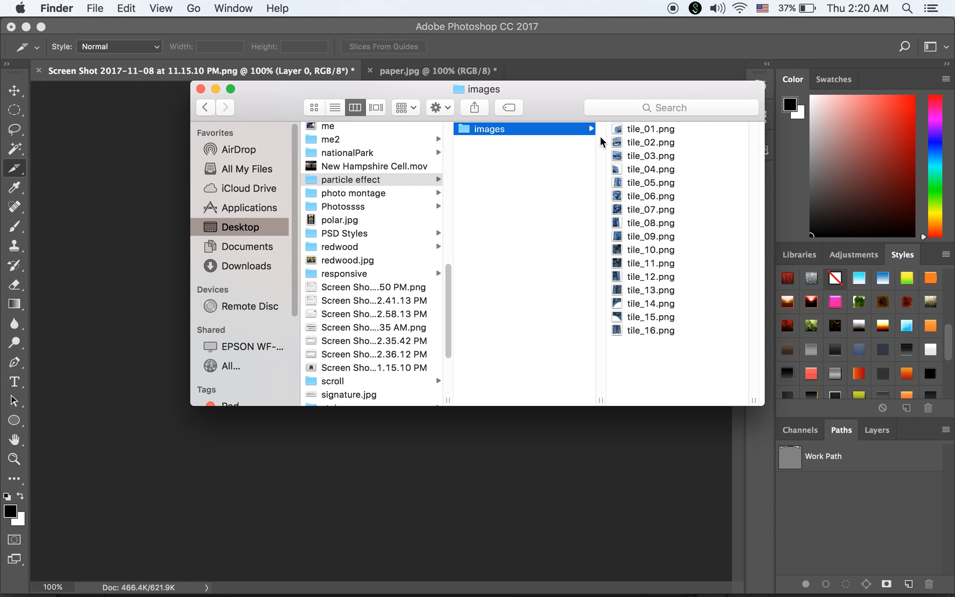
pyautogui.click(652, 132)
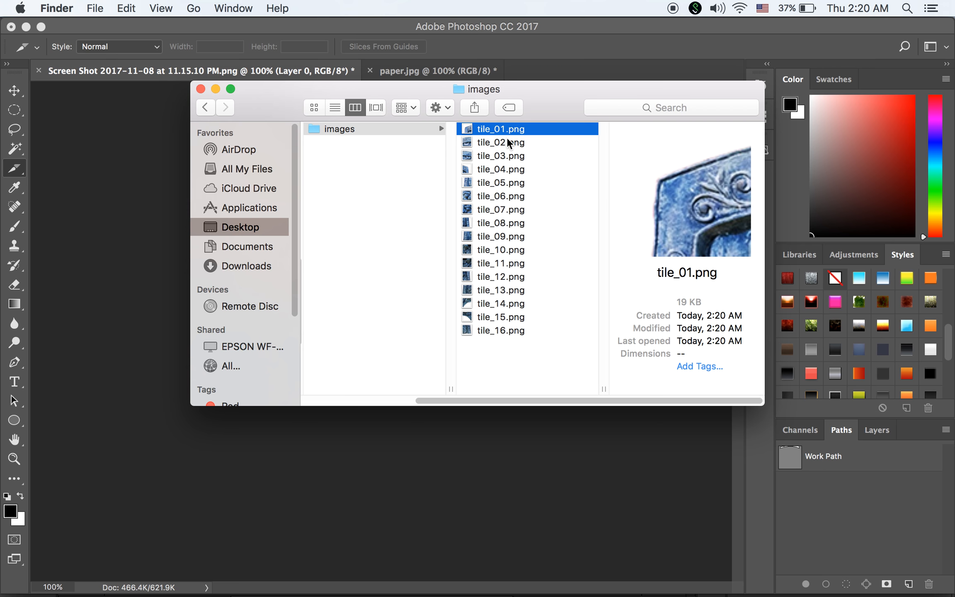
pyautogui.click(510, 331)
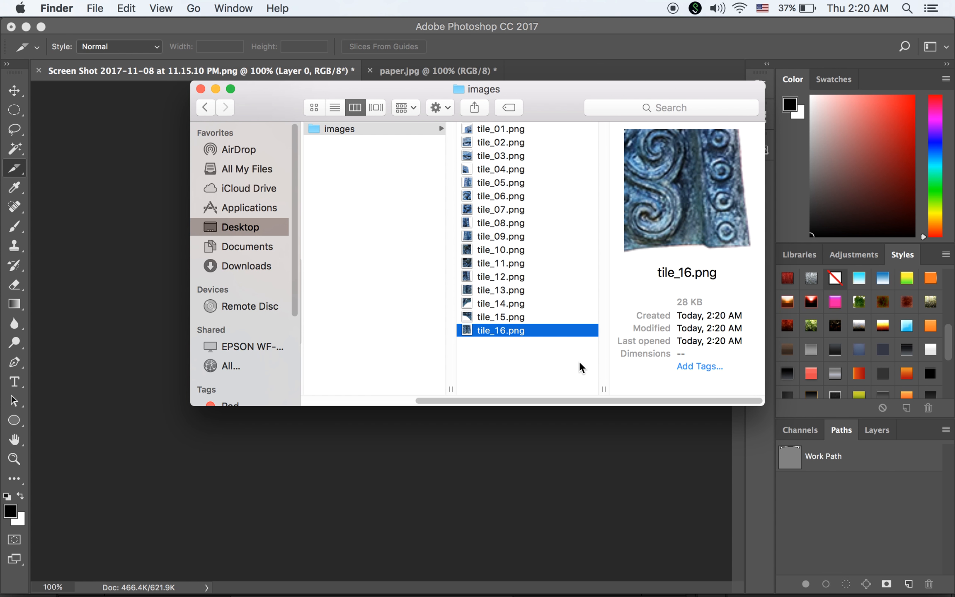
pyautogui.click(200, 89)
# Switch to Adobe Muse and create a new site with the Fixed Width layout.
pyautogui.moveTo(533, 589)
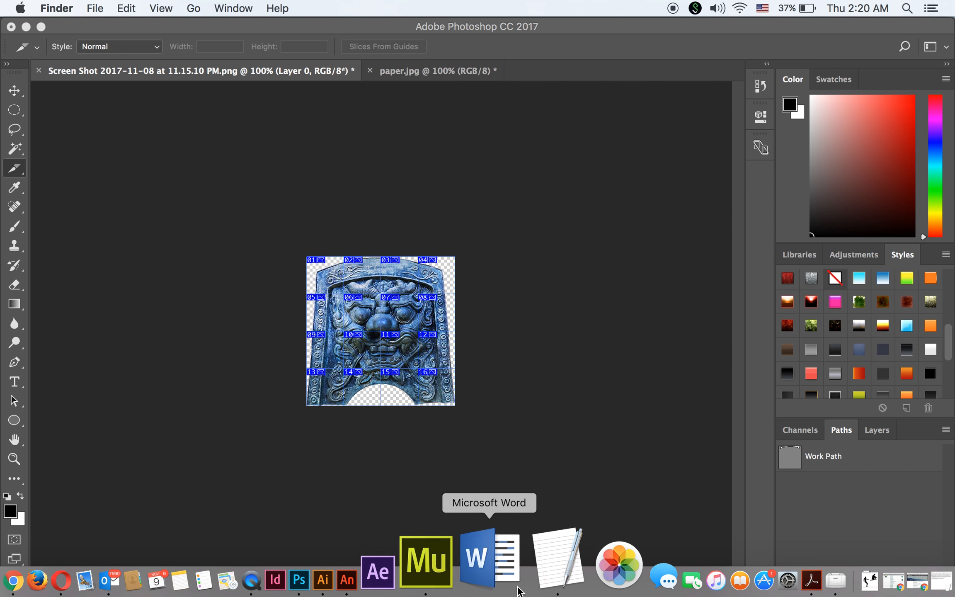
pyautogui.click(483, 578)
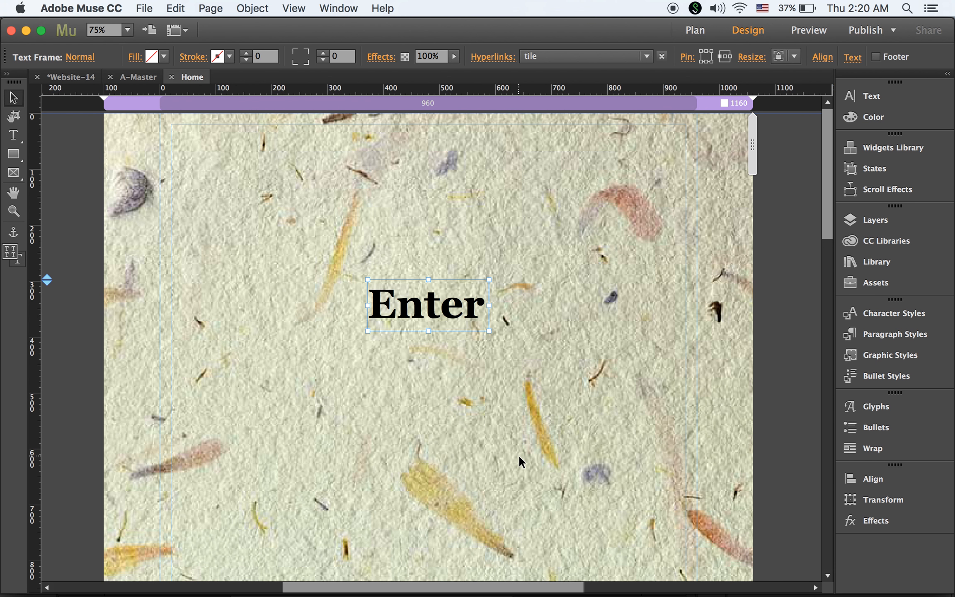
pyautogui.press('super+n')
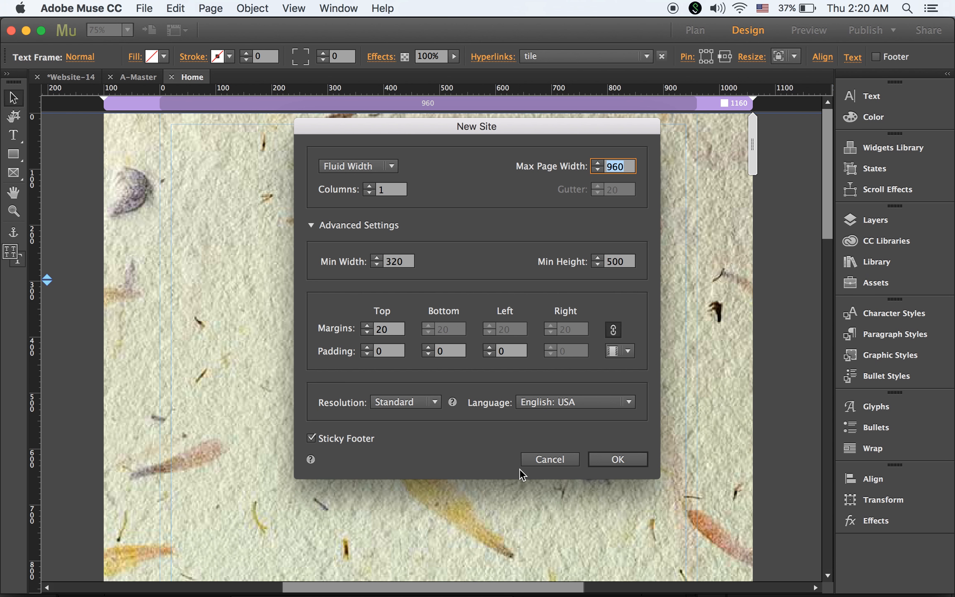
pyautogui.moveTo(373, 124); pyautogui.dragTo(300, 95)
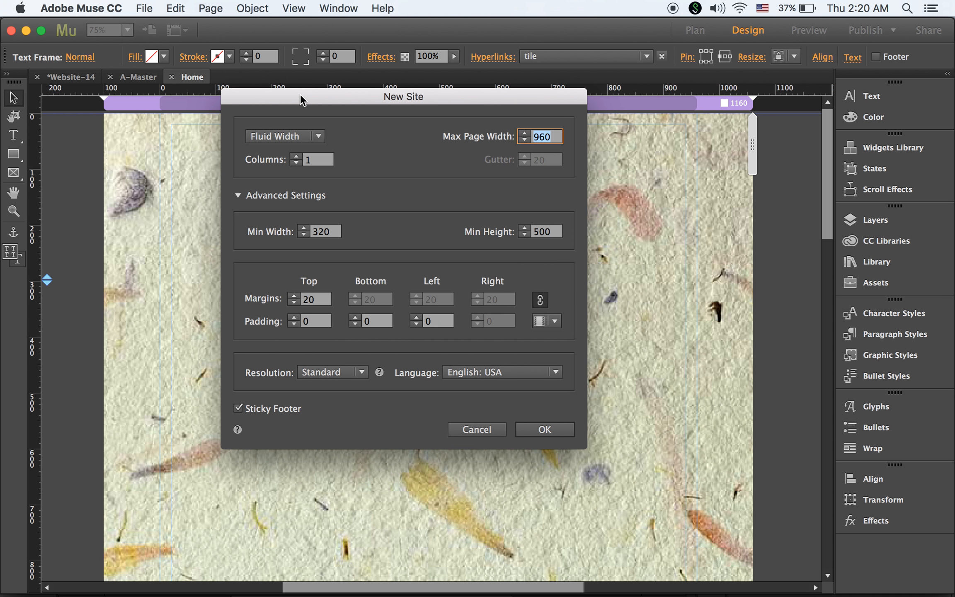
pyautogui.click(282, 135)
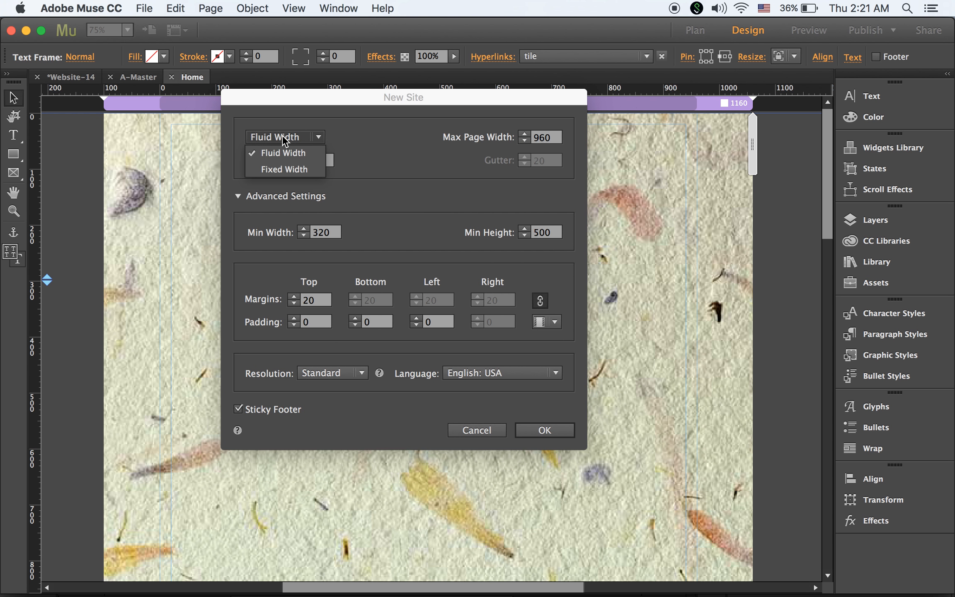
pyautogui.click(285, 169)
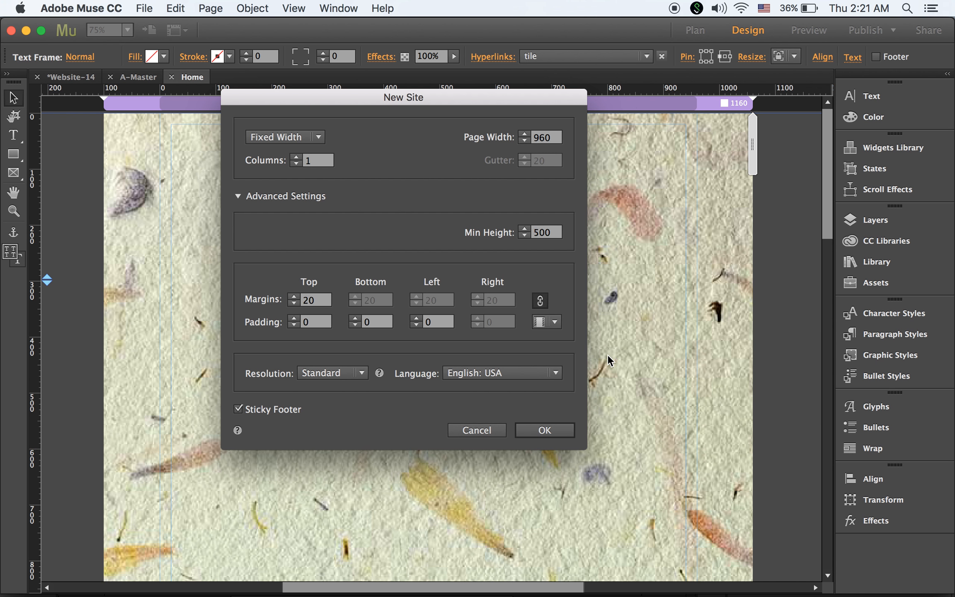
pyautogui.click(563, 431)
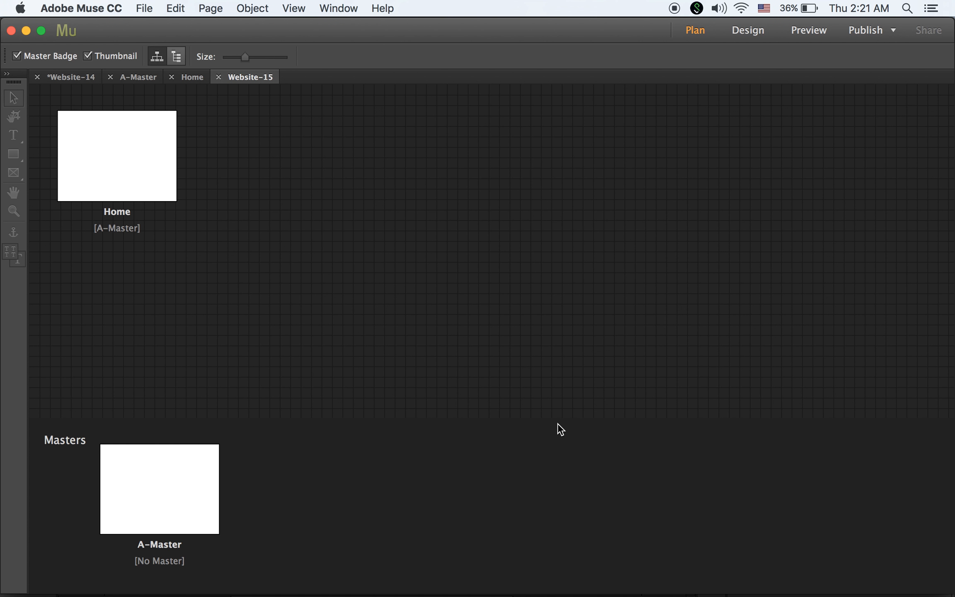
# Open the new site's A-Master page and collapse its header and footer by moving their guides to the page's top and bottom edges.
pyautogui.moveTo(211, 505)
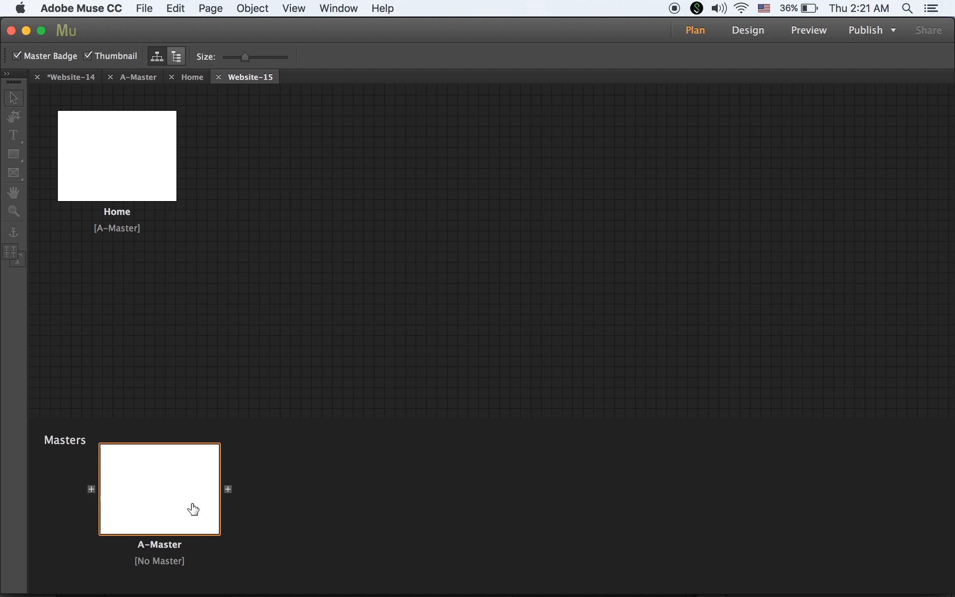
pyautogui.doubleClick(168, 501)
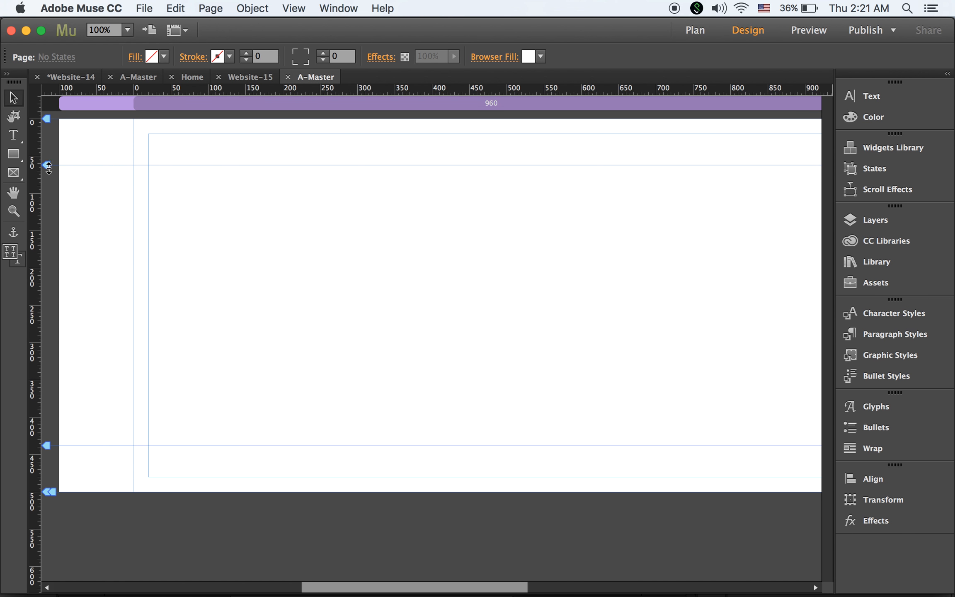
pyautogui.moveTo(47, 165); pyautogui.dragTo(48, 119)
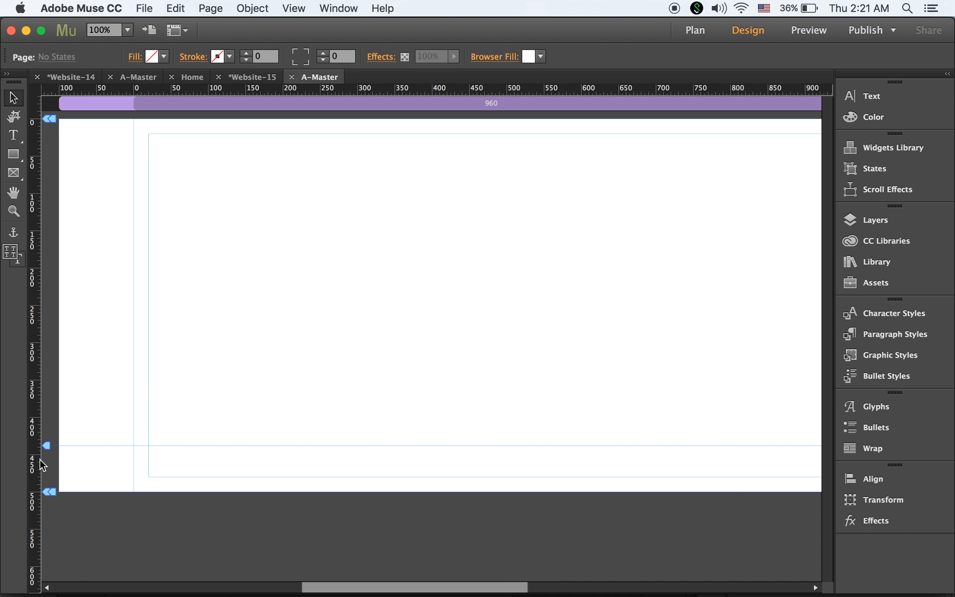
pyautogui.moveTo(46, 444); pyautogui.dragTo(48, 492)
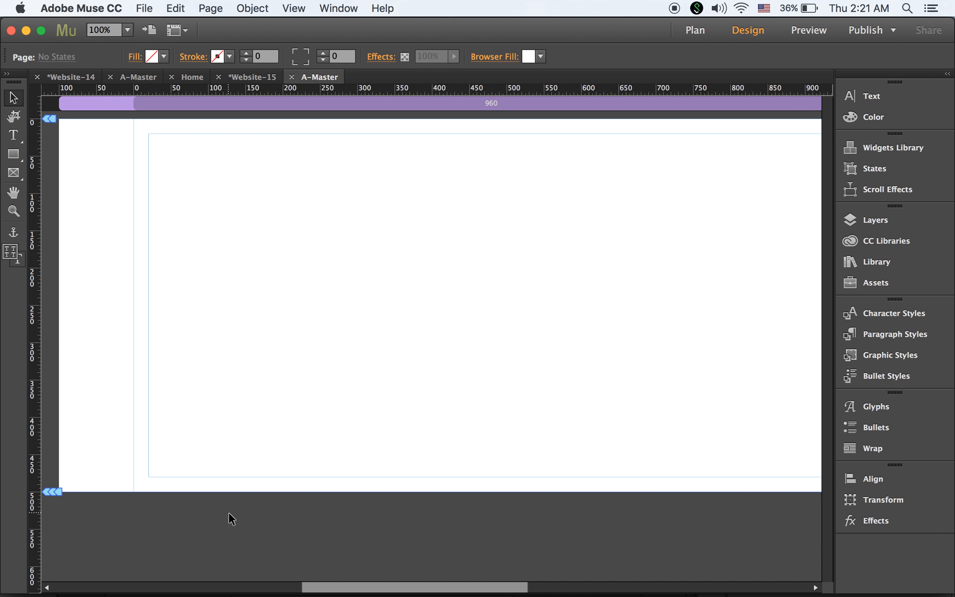
pyautogui.click(258, 81)
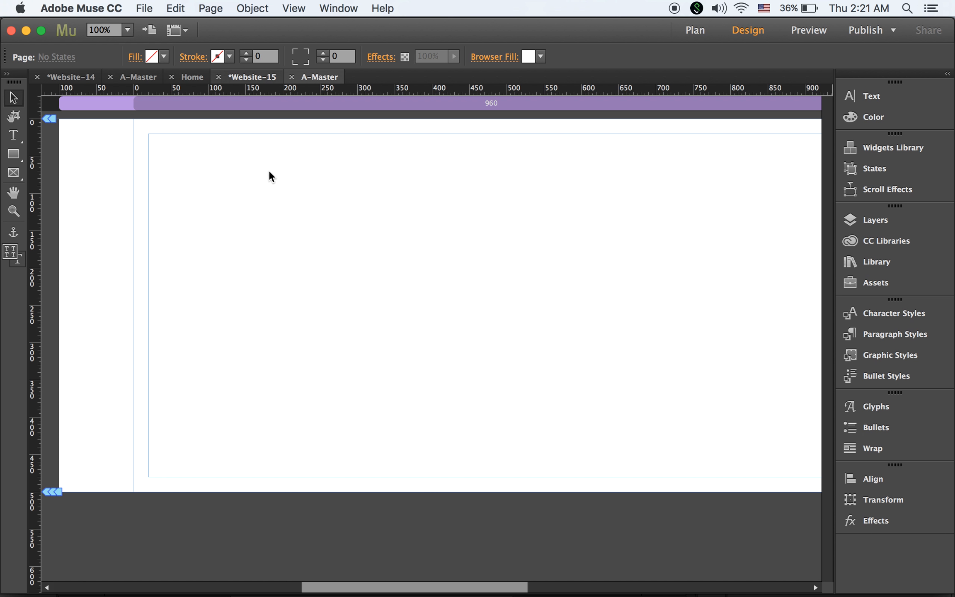
# Open the Home page for editing and extend its bottom edge to a page height of about 3000 px.
pyautogui.doubleClick(145, 178)
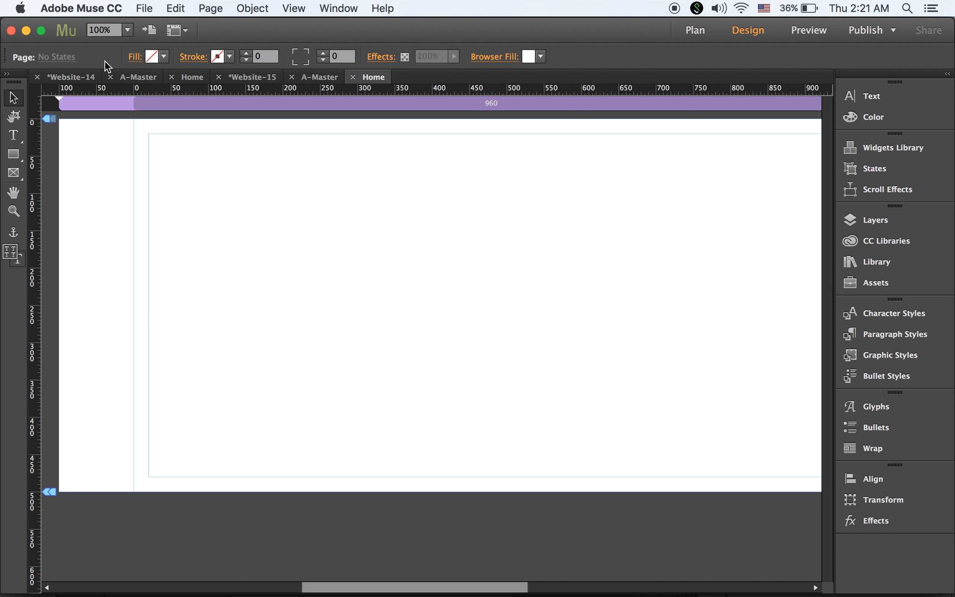
pyautogui.click(127, 30)
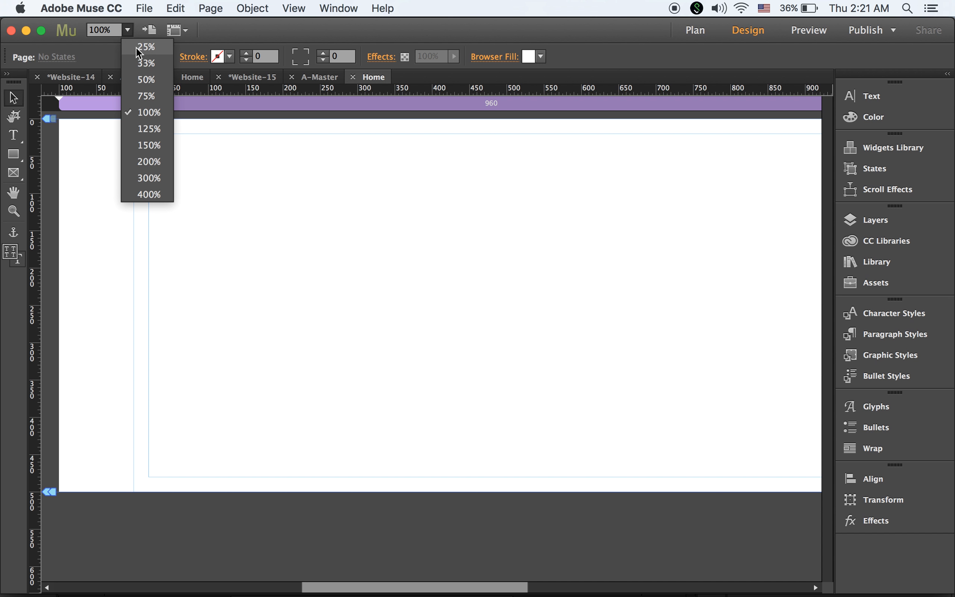
pyautogui.click(136, 47)
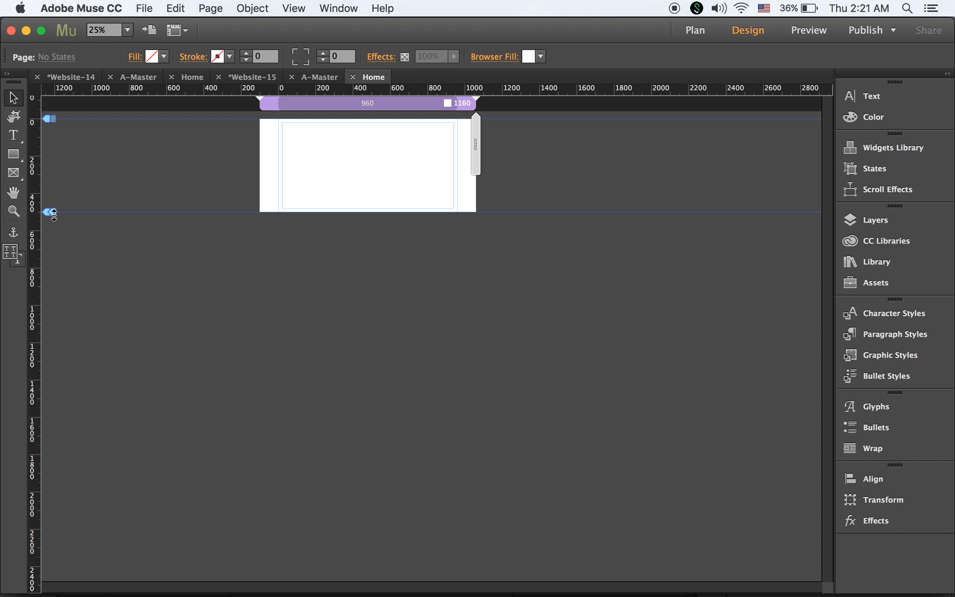
pyautogui.moveTo(49, 212); pyautogui.dragTo(71, 452)
pyautogui.moveTo(72, 361); pyautogui.dragTo(63, 543)
pyautogui.moveTo(67, 504); pyautogui.dragTo(62, 487)
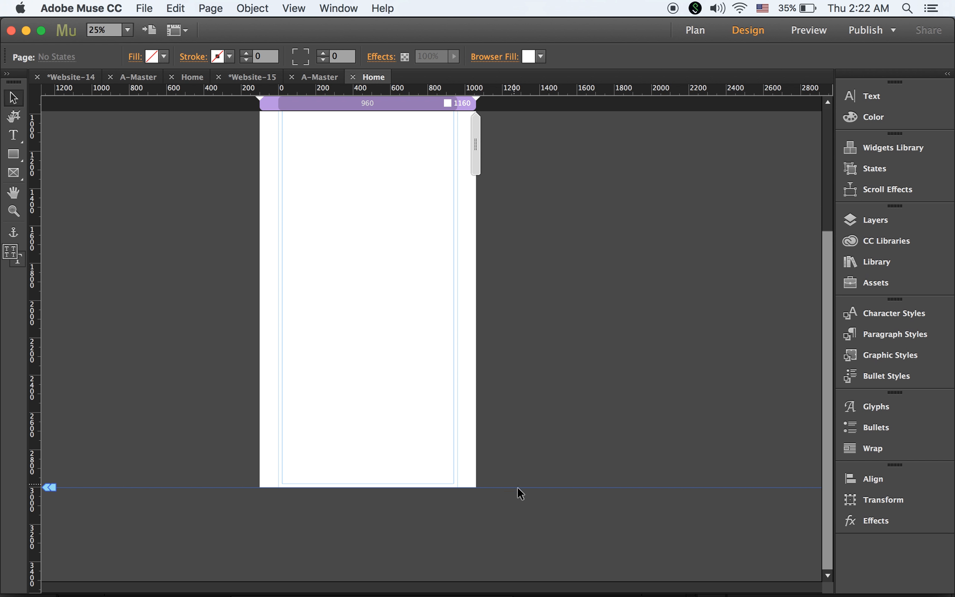
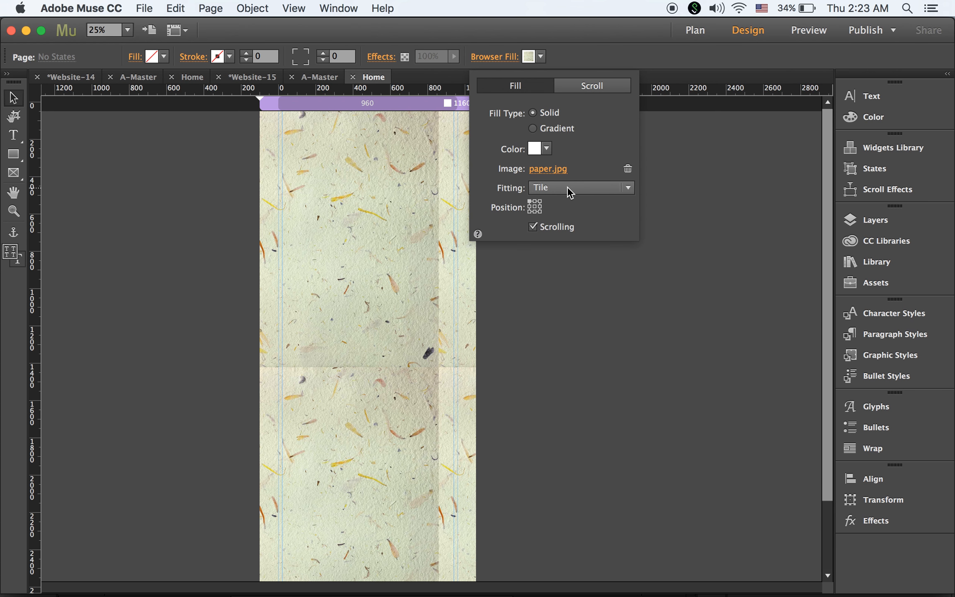
# Set the browser fill image paper.jpg to Scale to Fill fitting with a centered position.
pyautogui.click(579, 203)
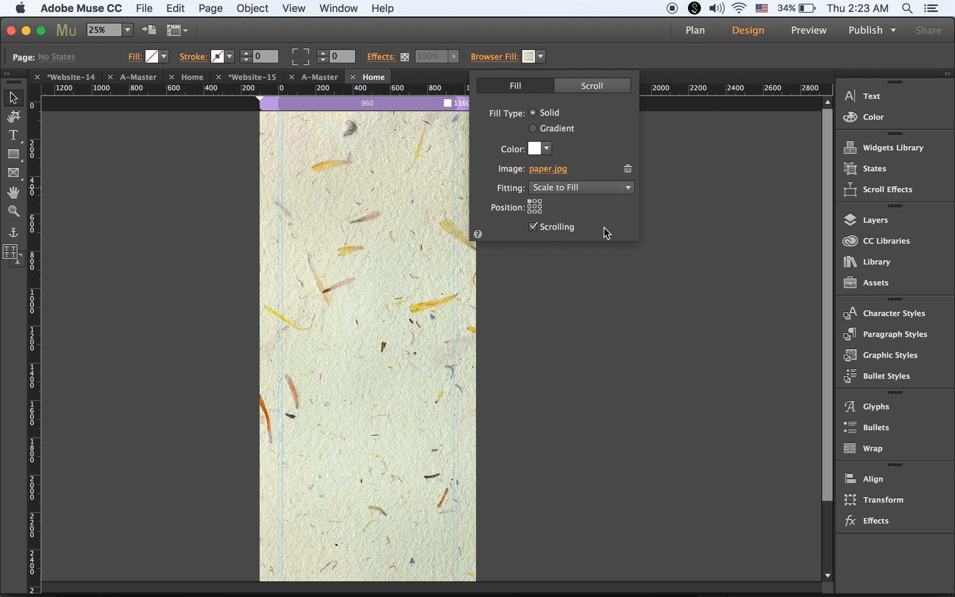
pyautogui.click(535, 206)
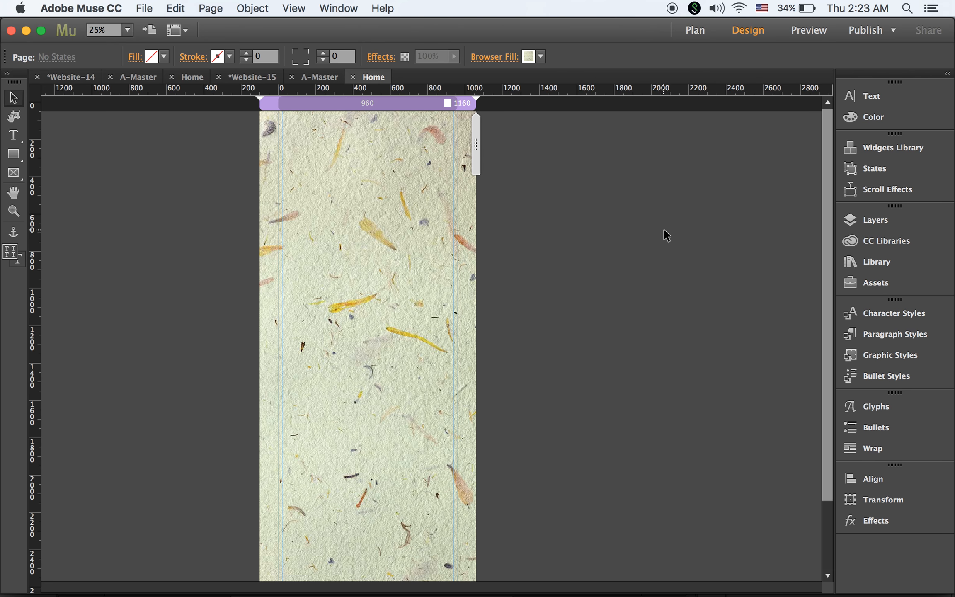
pyautogui.click(128, 30)
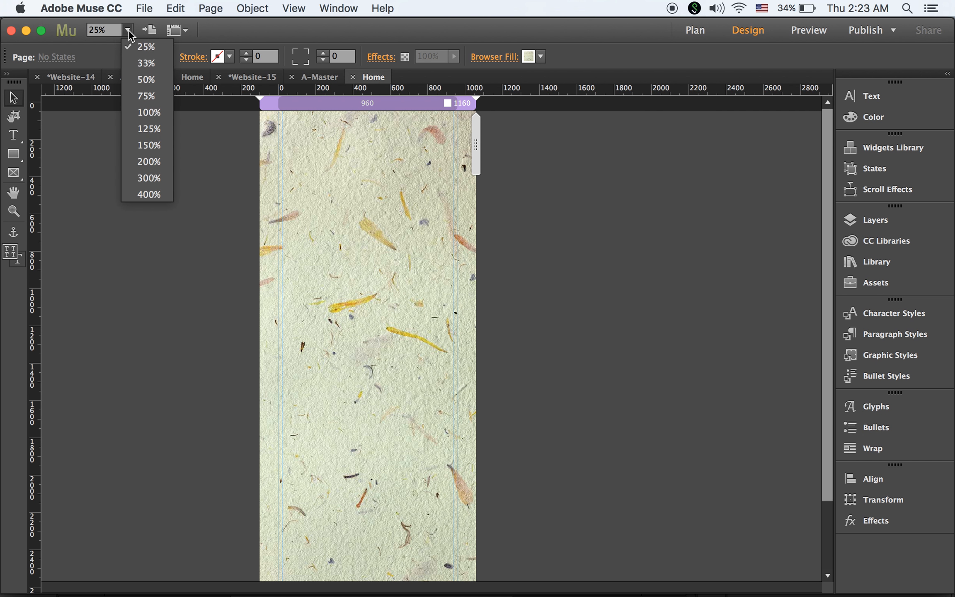
pyautogui.click(147, 96)
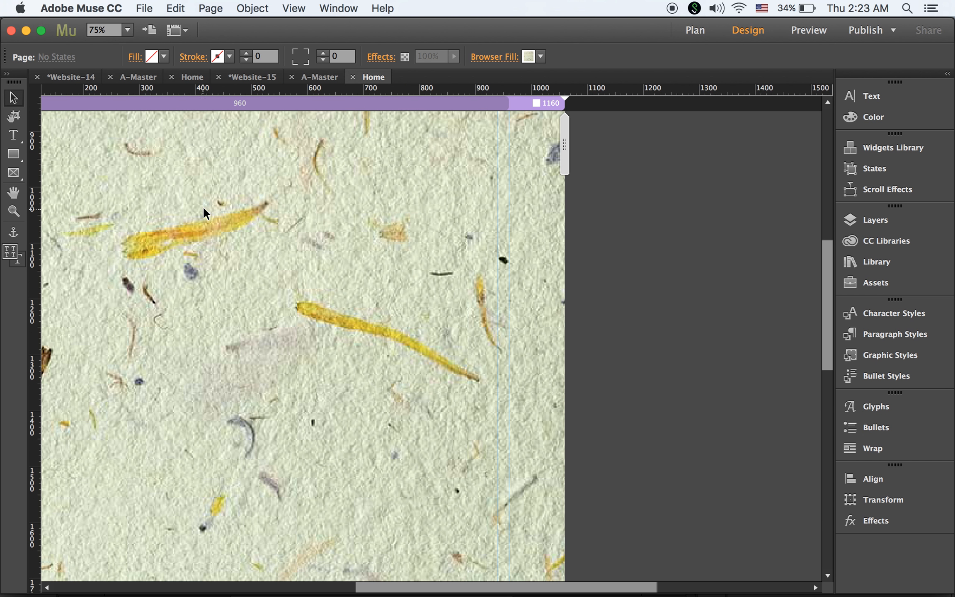
pyautogui.click(13, 191)
pyautogui.moveTo(257, 244); pyautogui.dragTo(354, 262)
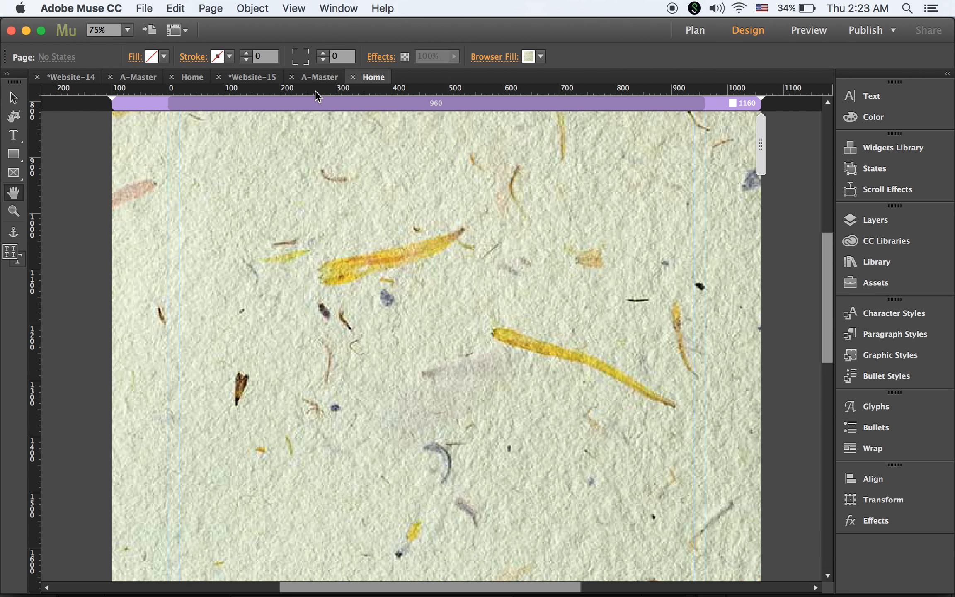
pyautogui.moveTo(317, 96); pyautogui.dragTo(92, 213)
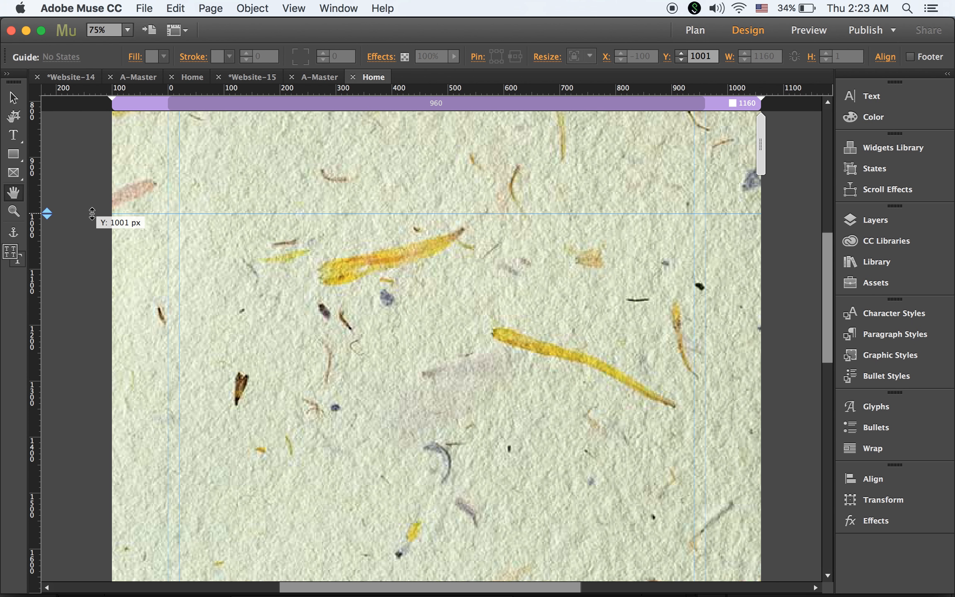
pyautogui.moveTo(92, 213); pyautogui.dragTo(91, 211)
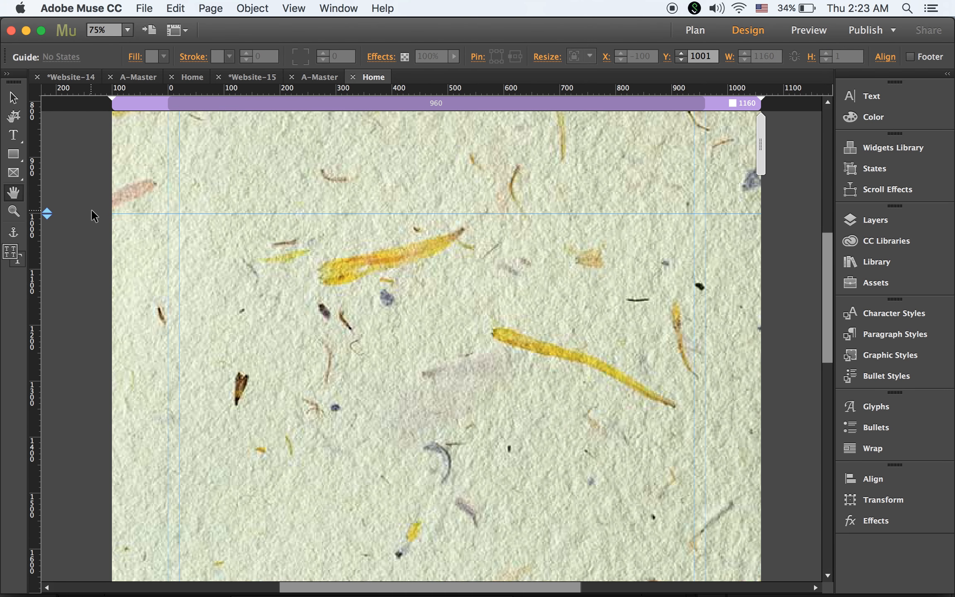
pyautogui.press('Delete')
# Add a horizontal ruler guide across the Home page at Y 1000 px.
pyautogui.click(127, 30)
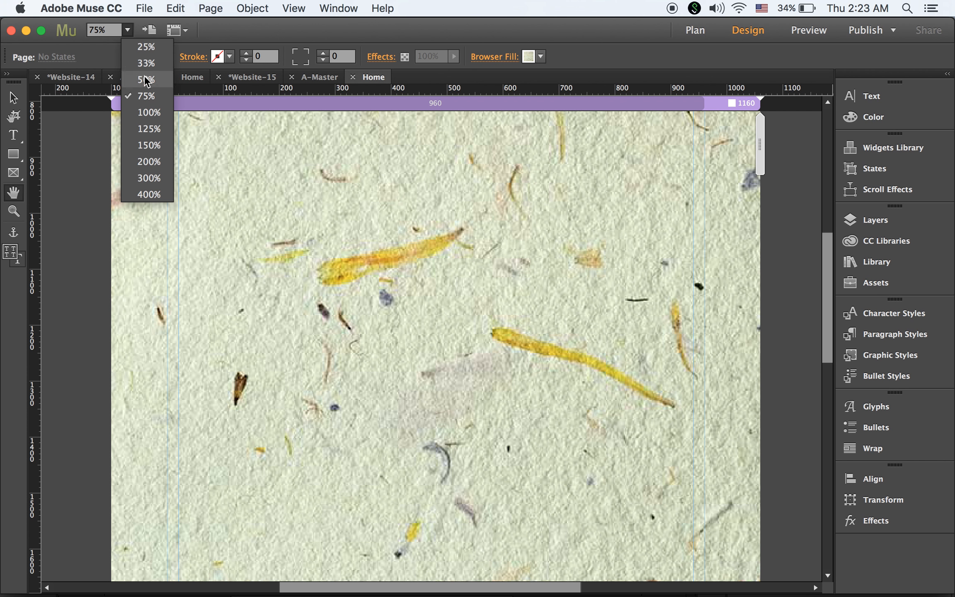
pyautogui.click(148, 112)
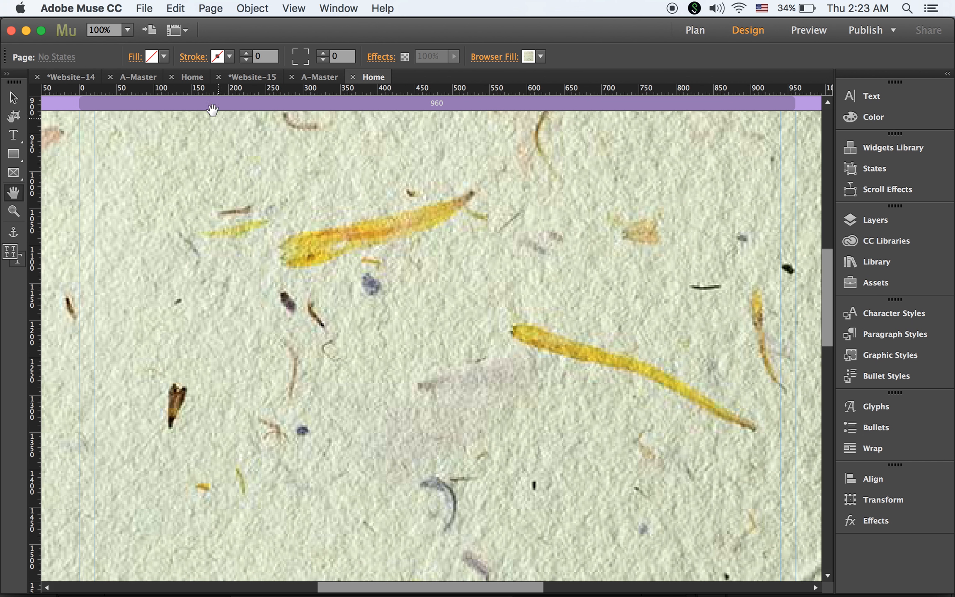
pyautogui.moveTo(227, 87); pyautogui.dragTo(232, 172)
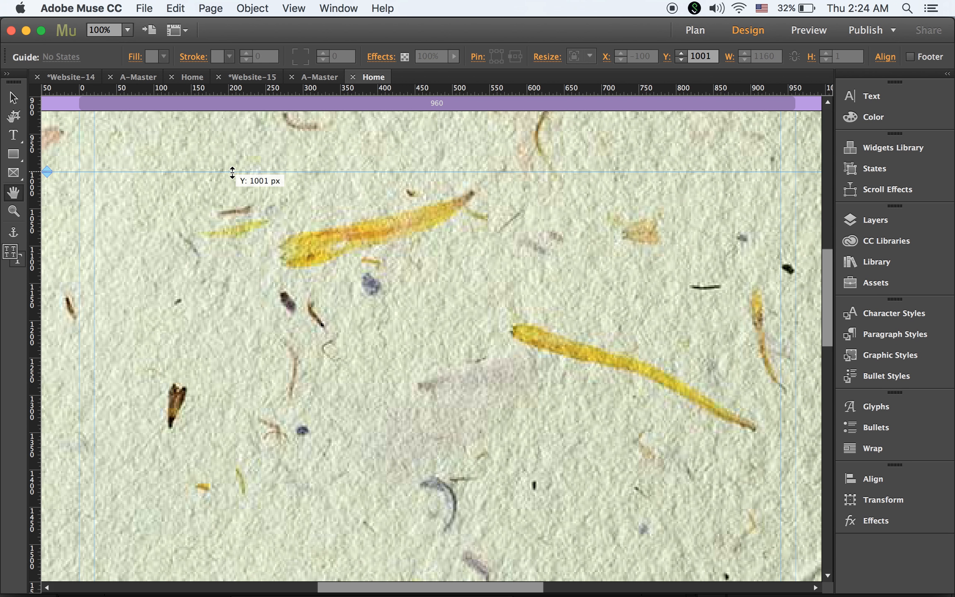
pyautogui.moveTo(233, 172); pyautogui.dragTo(234, 171)
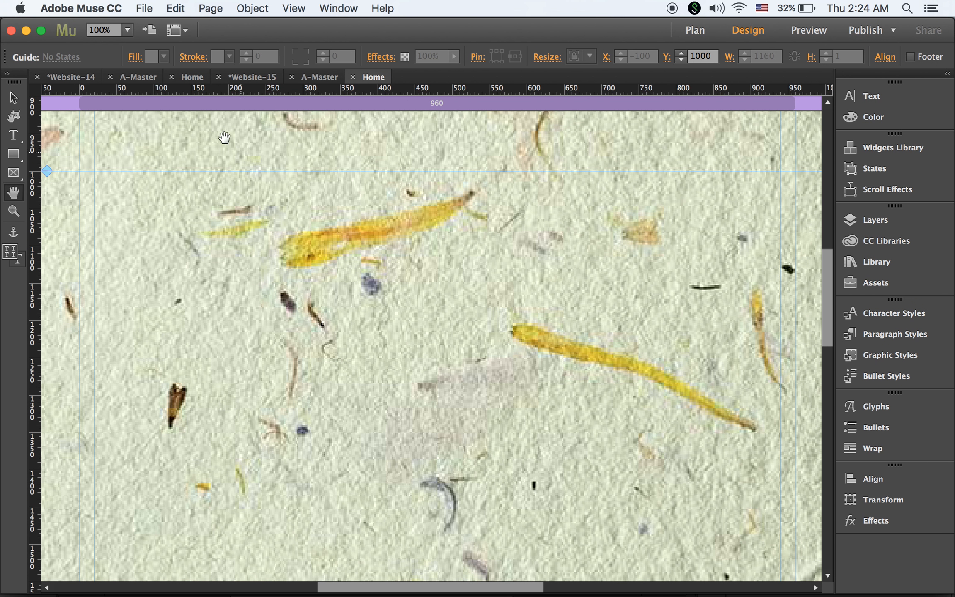
# Draw a text frame in the upper middle of the Home page and enter the text "Enter".
pyautogui.click(128, 31)
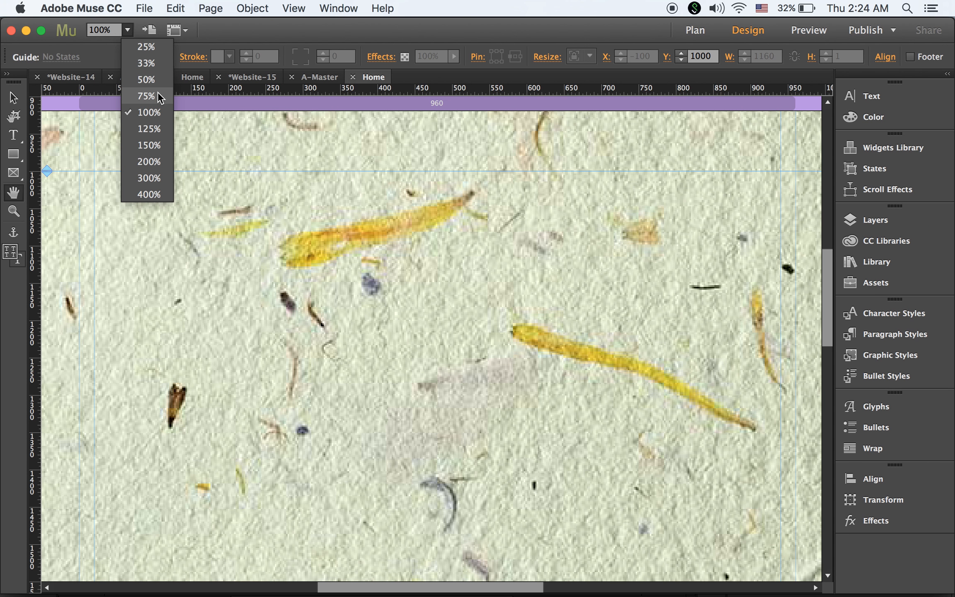
pyautogui.click(157, 93)
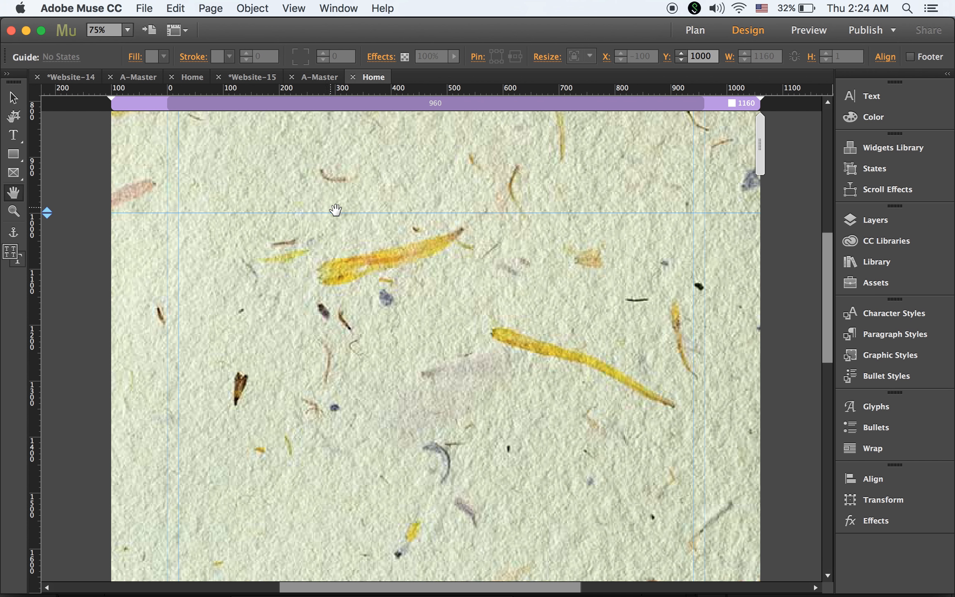
pyautogui.scroll(3, 363, 260)
pyautogui.scroll(8, 364, 260)
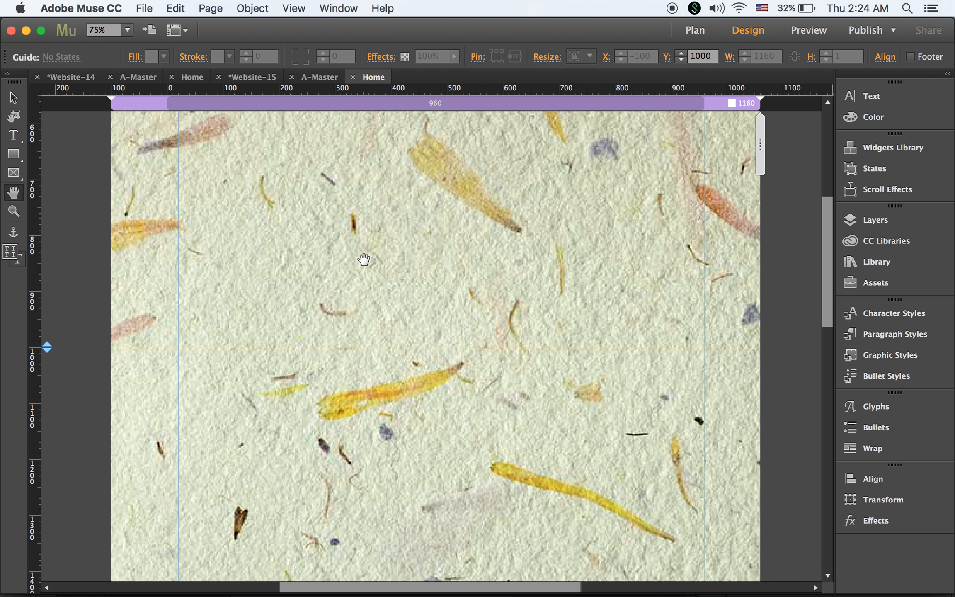
pyautogui.scroll(15, 364, 260)
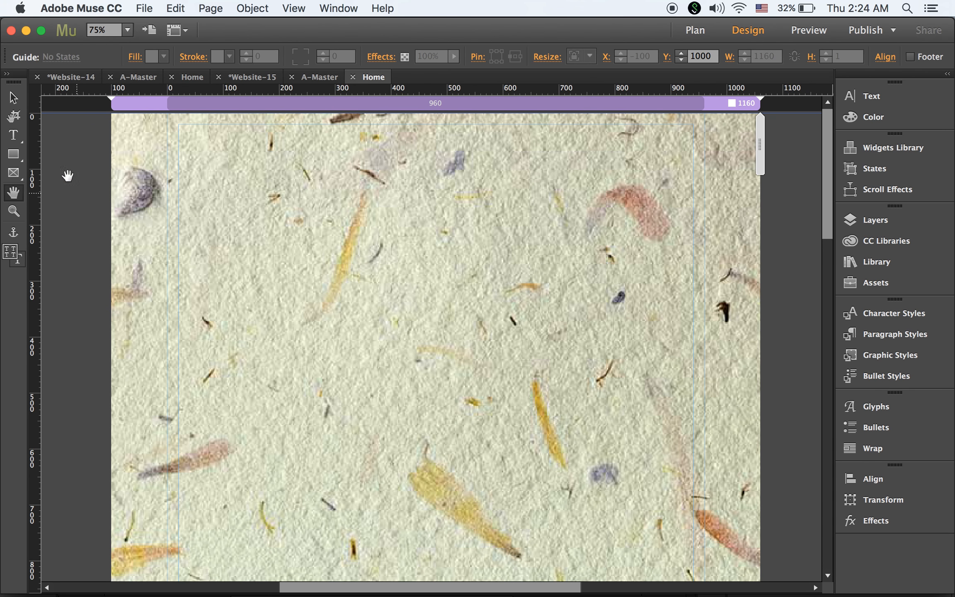
pyautogui.click(13, 135)
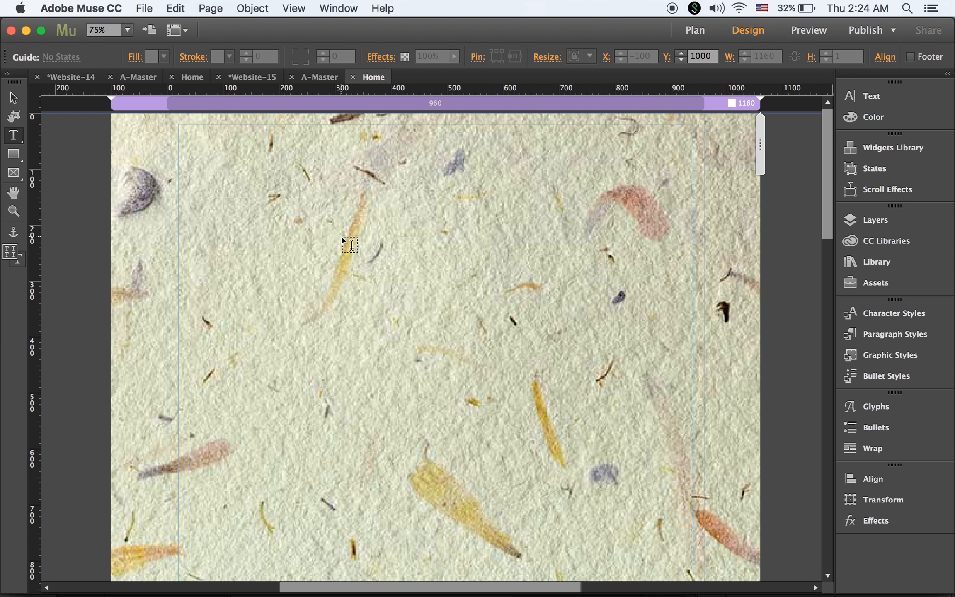
pyautogui.moveTo(341, 235); pyautogui.dragTo(482, 283)
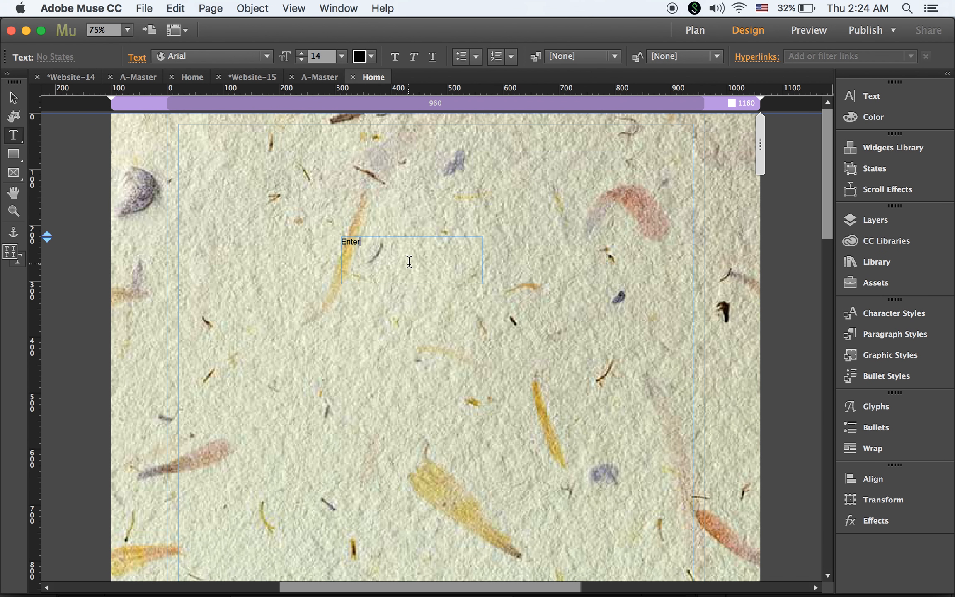
# Format the word "Enter" in Georgia at size 72 with bold style.
pyautogui.moveTo(371, 245); pyautogui.dragTo(251, 229)
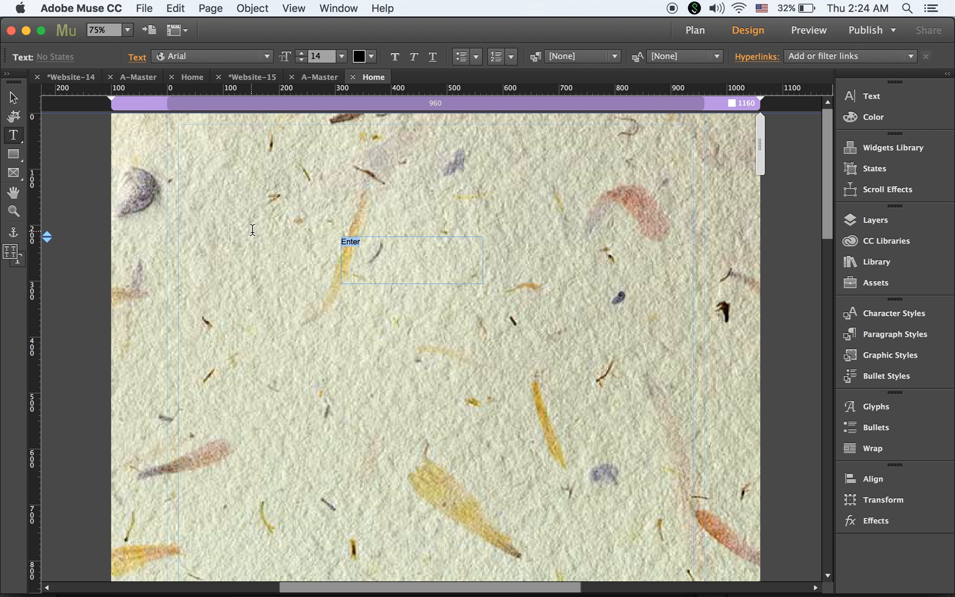
pyautogui.click(268, 57)
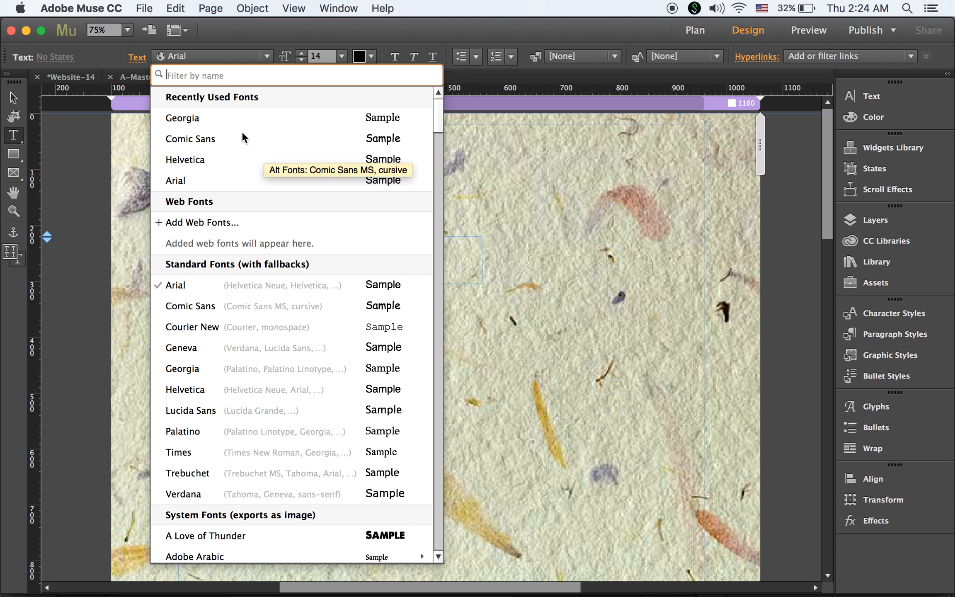
pyautogui.click(197, 116)
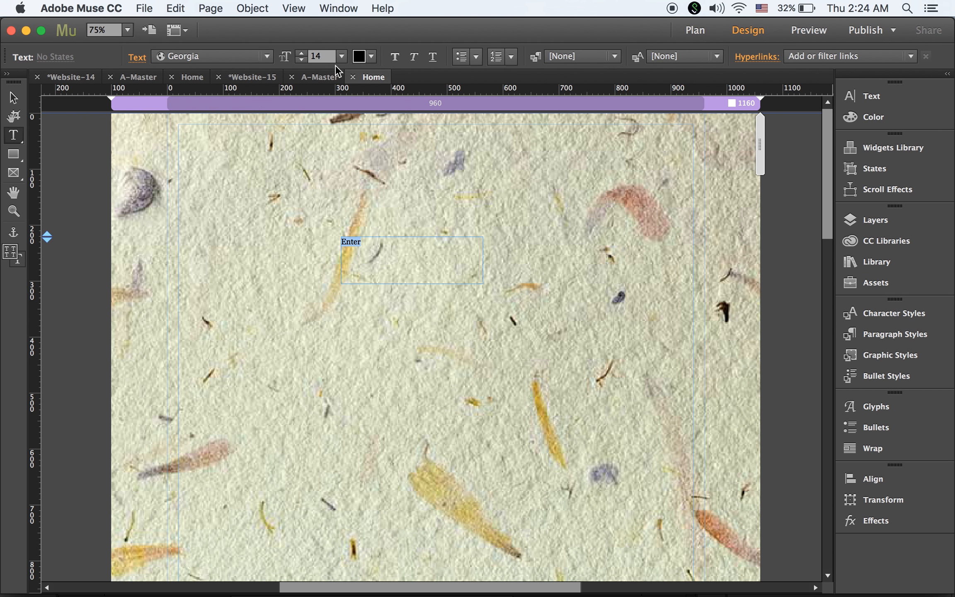
pyautogui.click(341, 56)
pyautogui.click(359, 286)
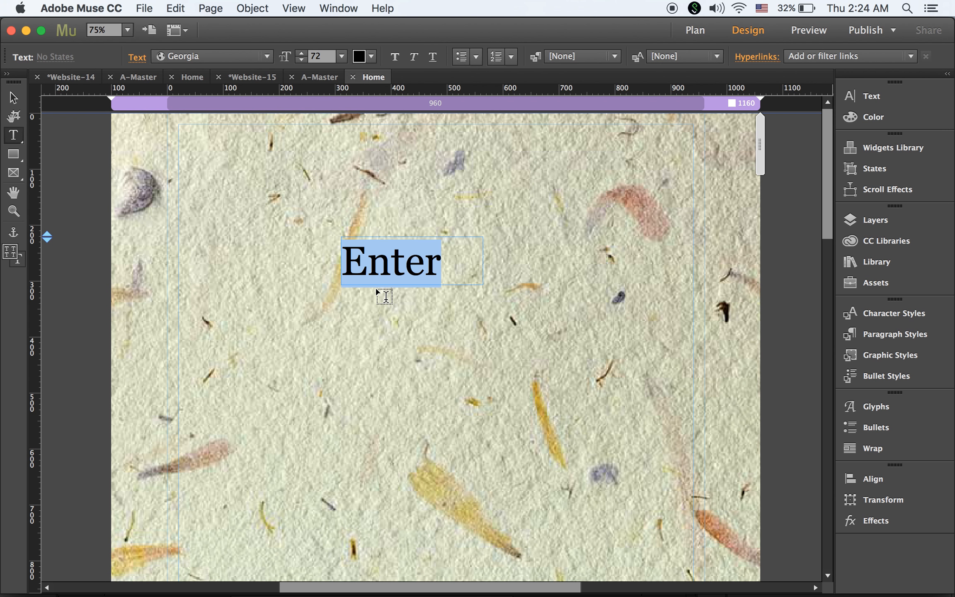
pyautogui.click(393, 57)
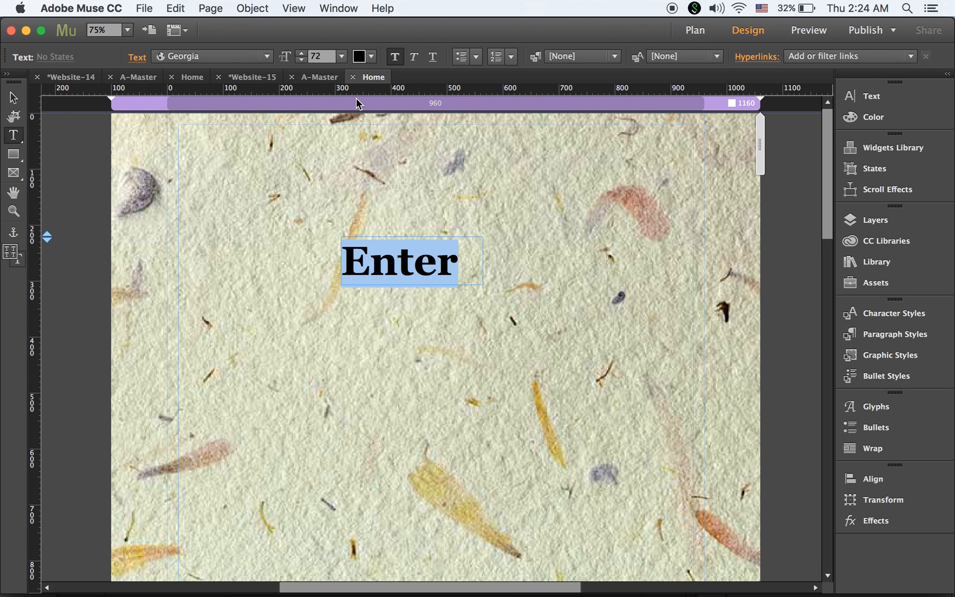
# Narrow the "Enter" text frame to fit its word, move it to the page's horizontal center slightly higher, and deselect it.
pyautogui.click(13, 98)
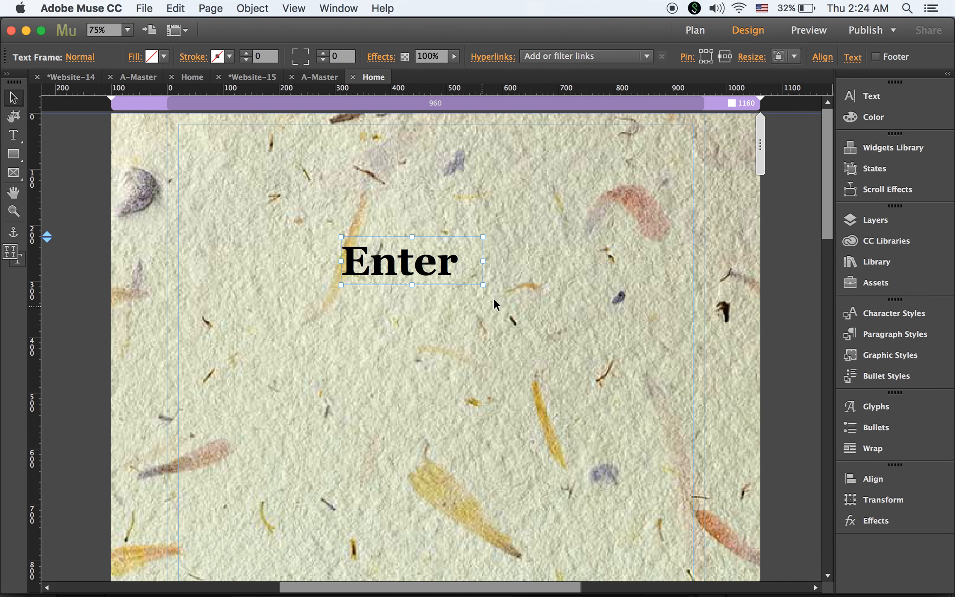
pyautogui.moveTo(482, 261); pyautogui.dragTo(464, 265)
pyautogui.moveTo(405, 269); pyautogui.dragTo(434, 250)
pyautogui.click(588, 281)
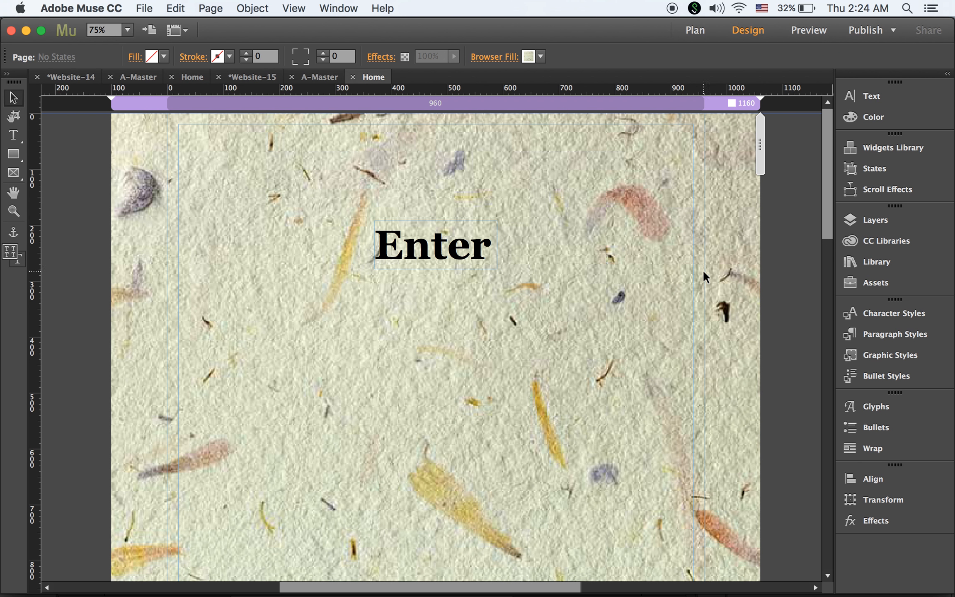
# Load tile_01.png through tile_16.png from the particle effect project's images folder for placement on the Home page.
pyautogui.moveTo(826, 197); pyautogui.dragTo(815, 325)
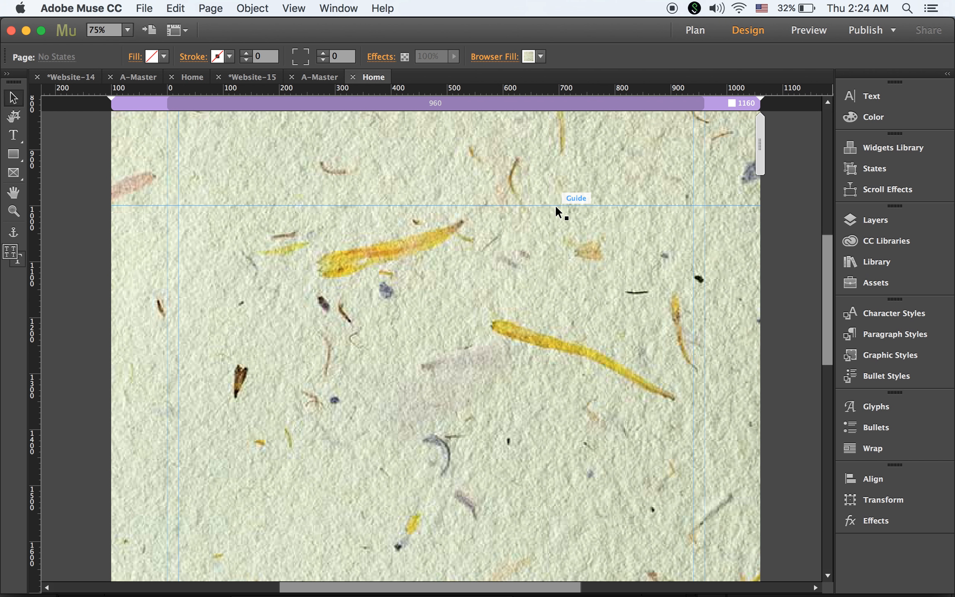
pyautogui.moveTo(828, 247); pyautogui.dragTo(826, 263)
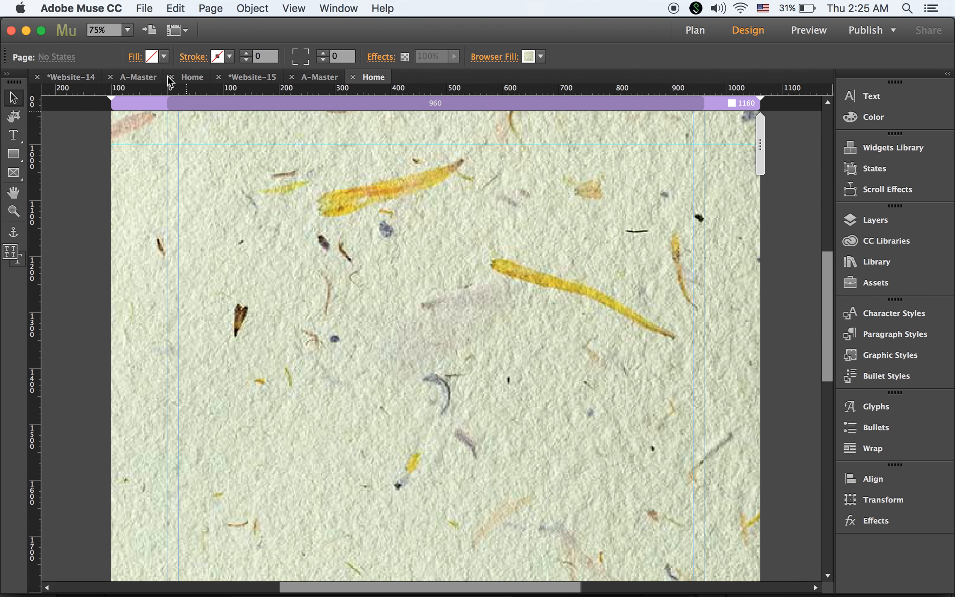
pyautogui.click(144, 9)
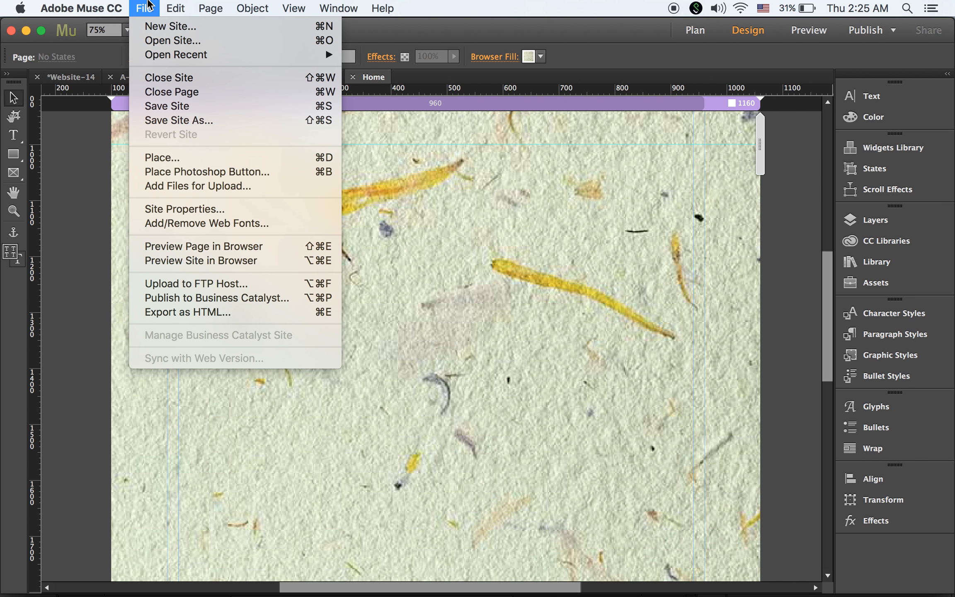
pyautogui.click(268, 160)
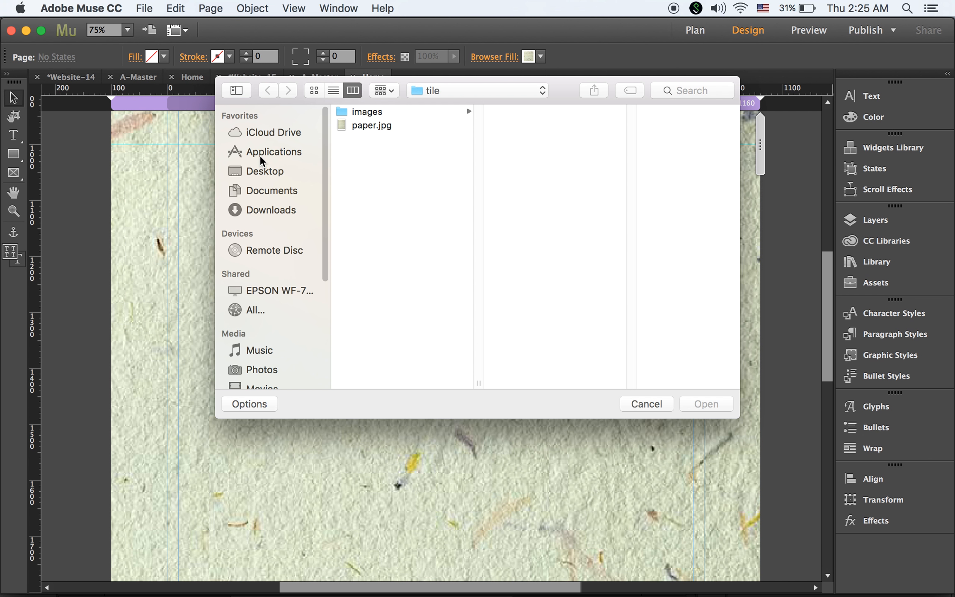
pyautogui.click(448, 97)
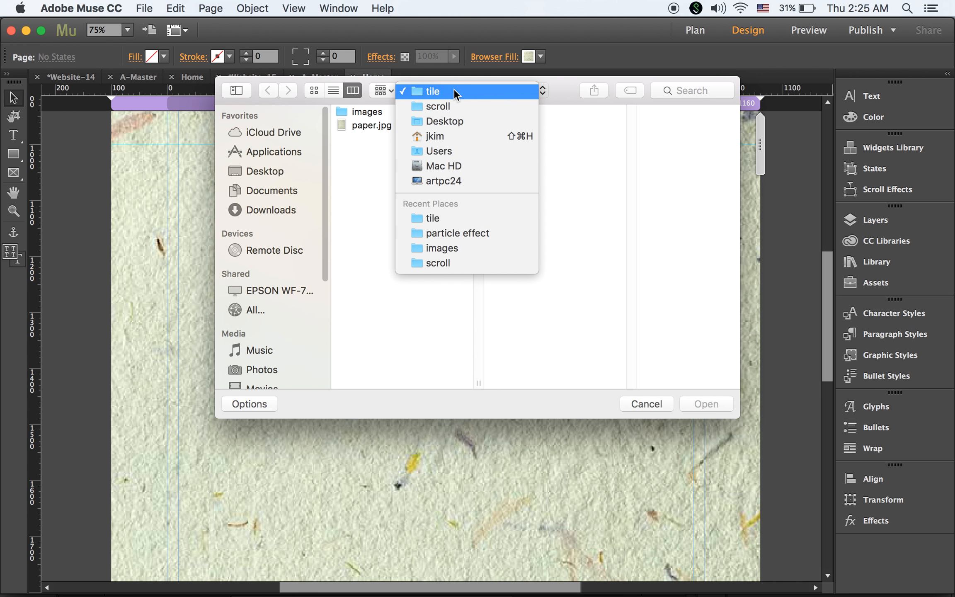
pyautogui.click(485, 233)
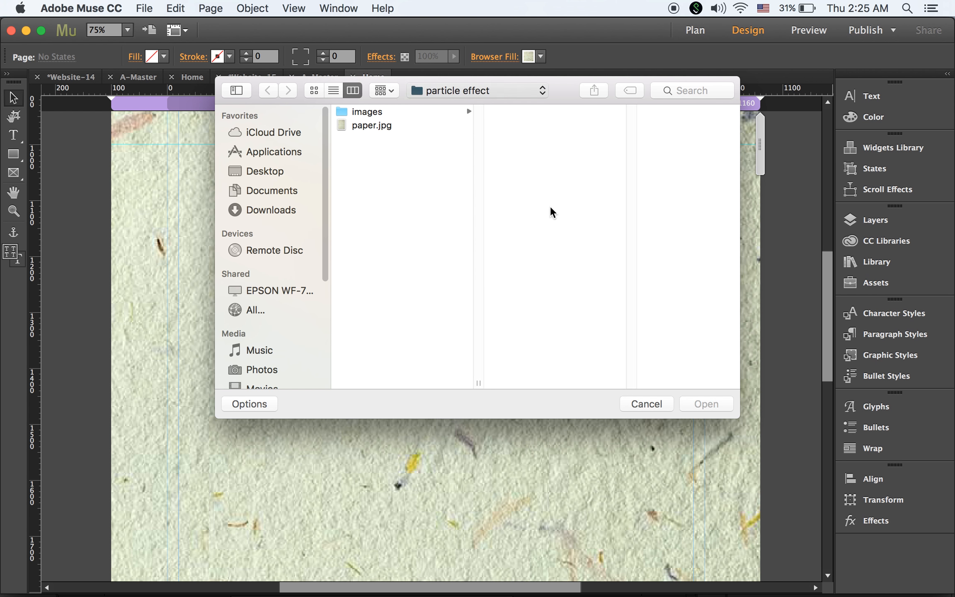
pyautogui.click(532, 112)
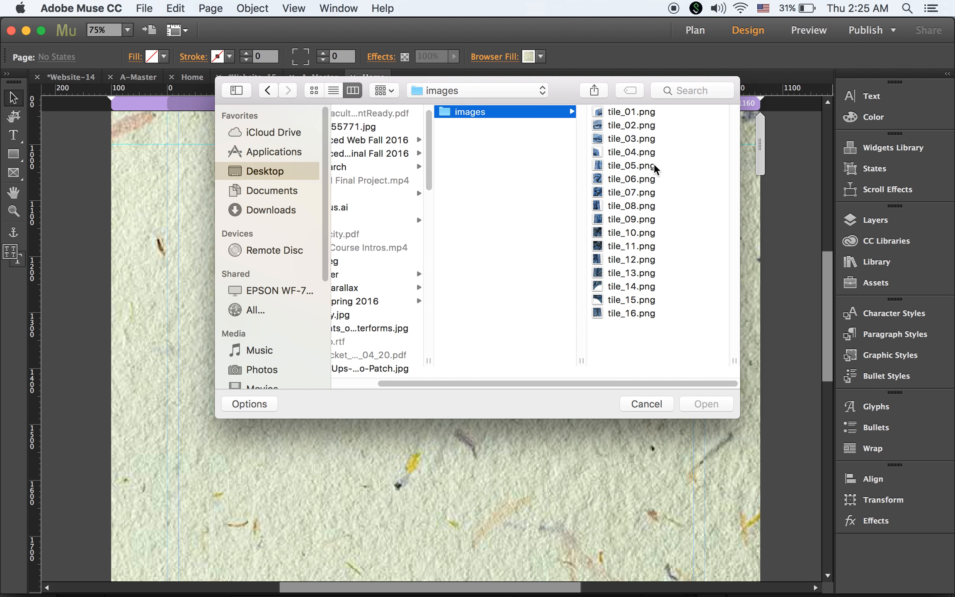
pyautogui.click(638, 115)
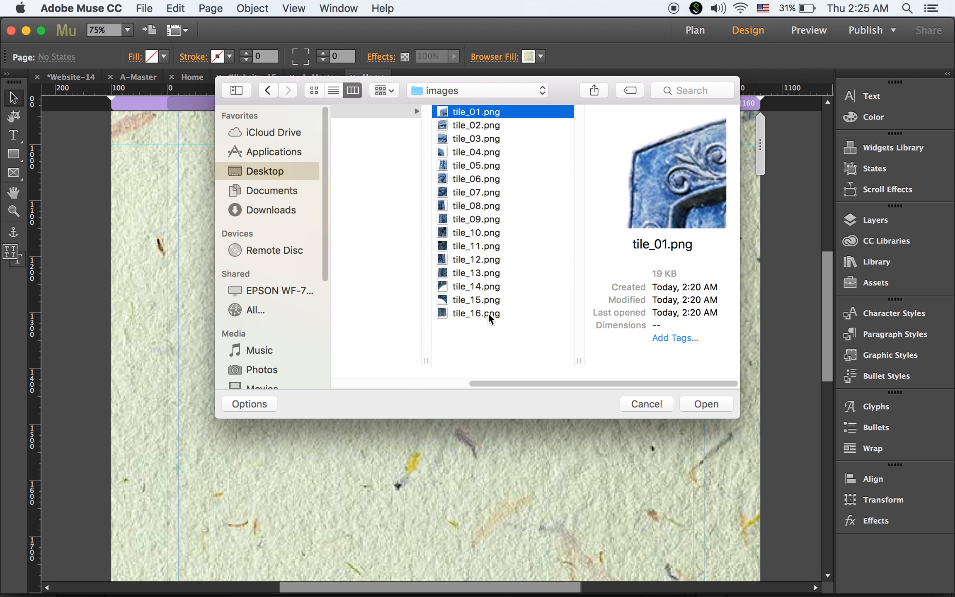
pyautogui.keyDown('shift'); pyautogui.click(488, 313); pyautogui.keyUp('shift')
pyautogui.click(706, 404)
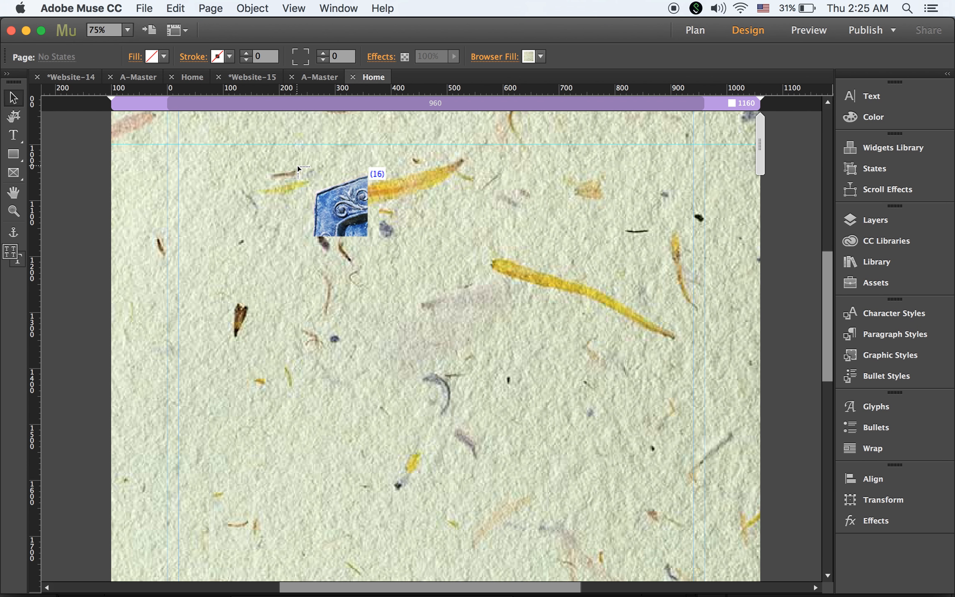
# Place tile_01 to tile_04 edge to edge as the mask's top row, just below the 1000 px guide.
pyautogui.click(297, 166)
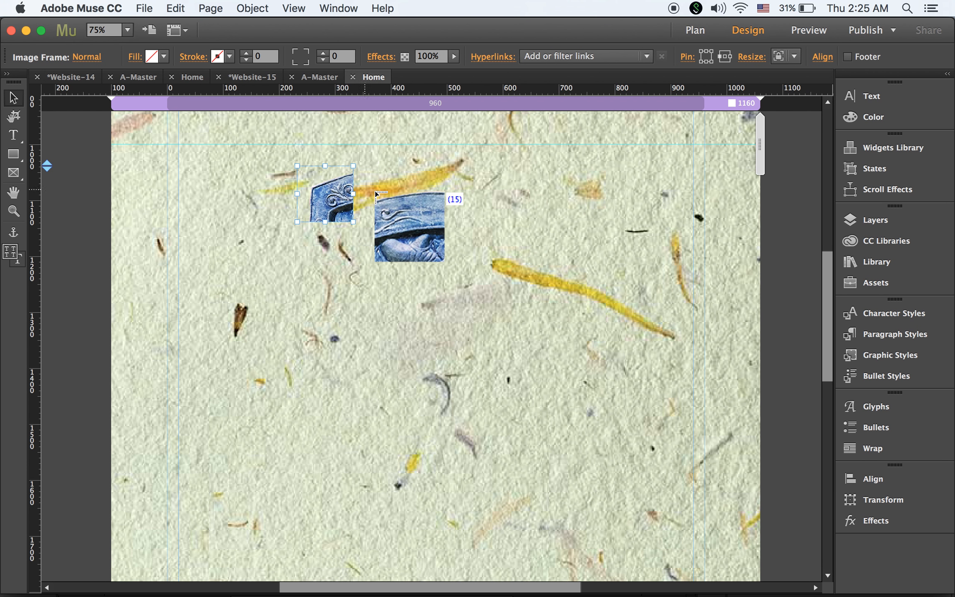
pyautogui.click(354, 167)
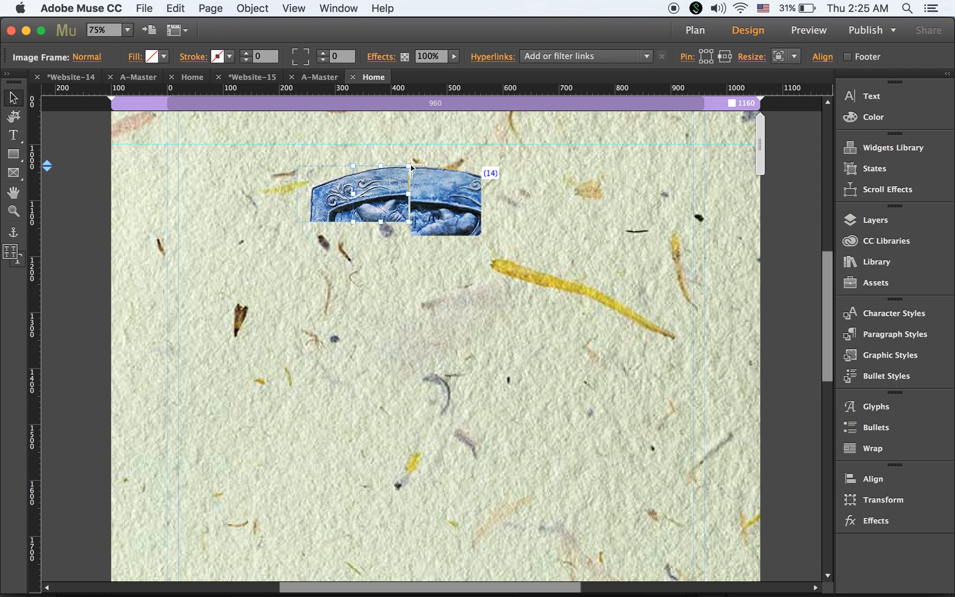
pyautogui.click(410, 167)
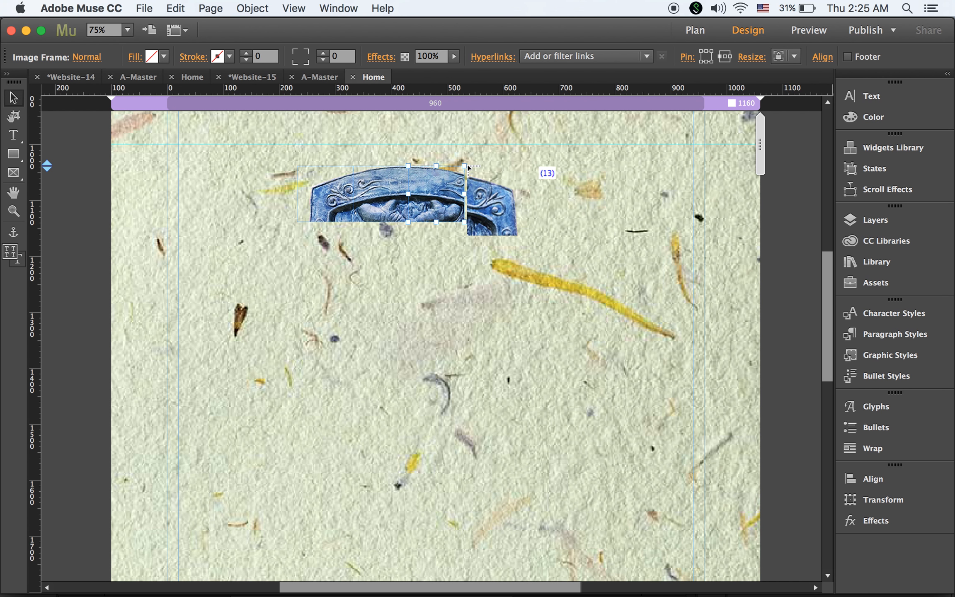
pyautogui.click(465, 166)
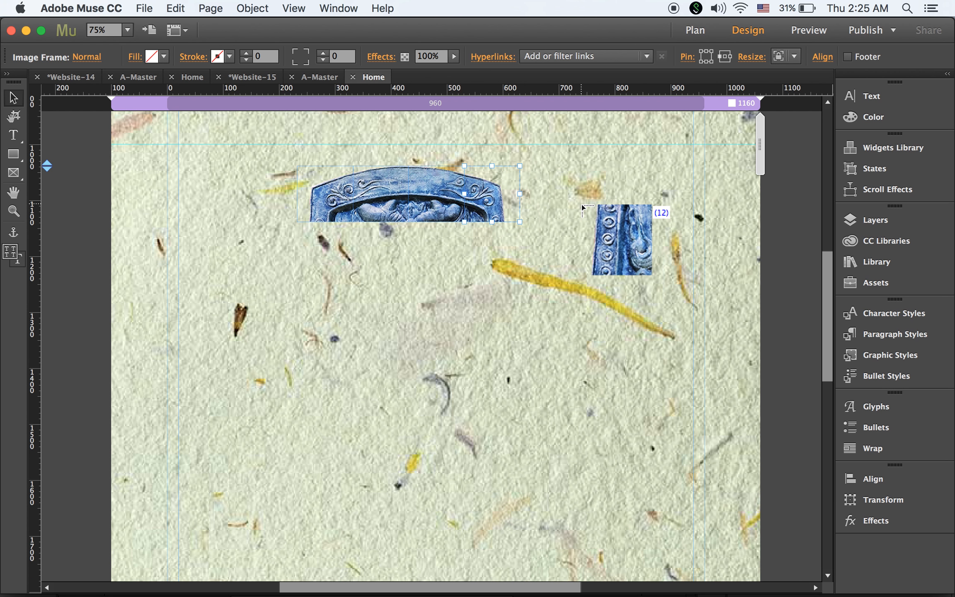
# Place tile_05 to tile_08 as the mask's second row, flush under the first, undoing and redoing any misaligned tile.
pyautogui.click(292, 222)
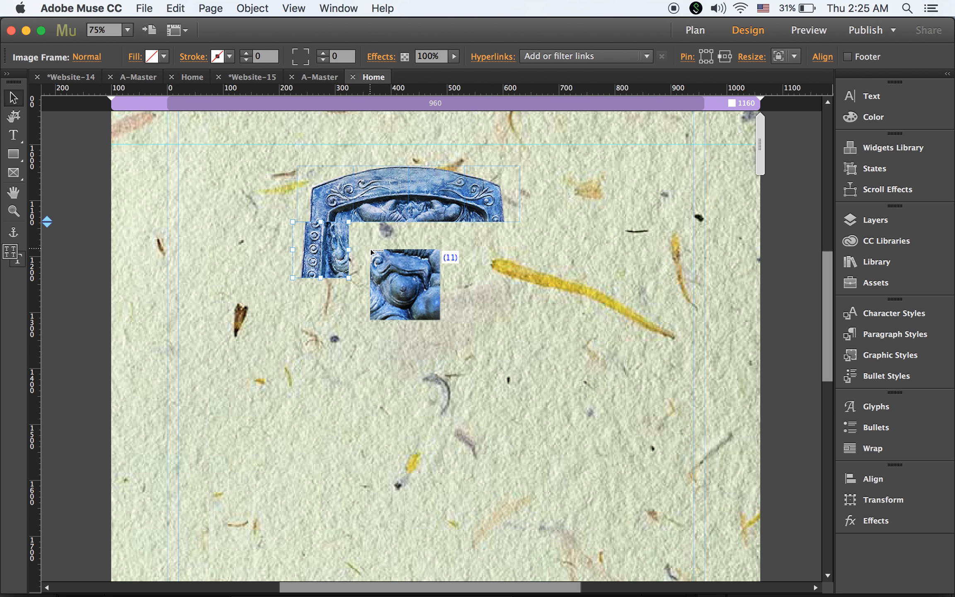
pyautogui.press('super+z')
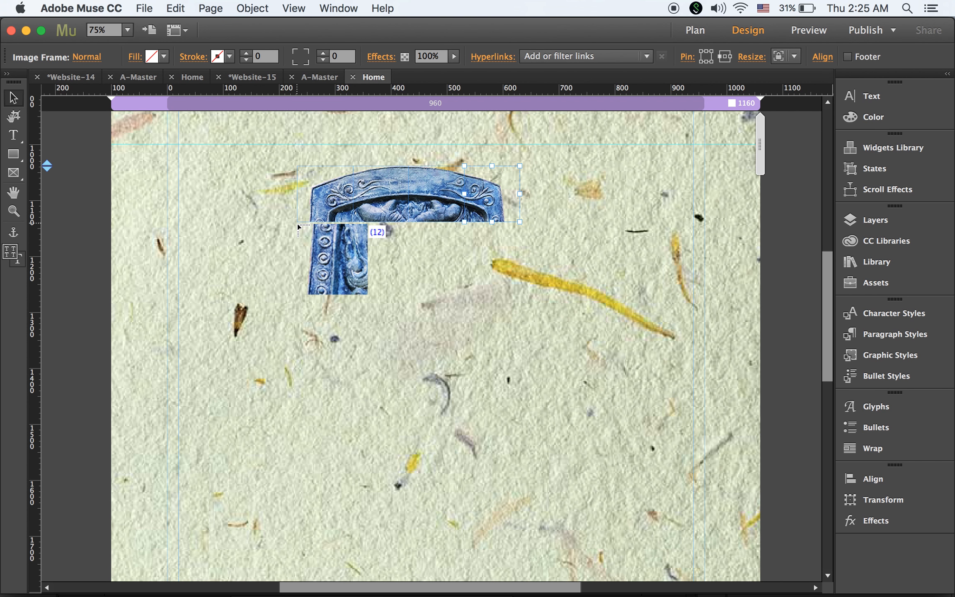
pyautogui.click(297, 224)
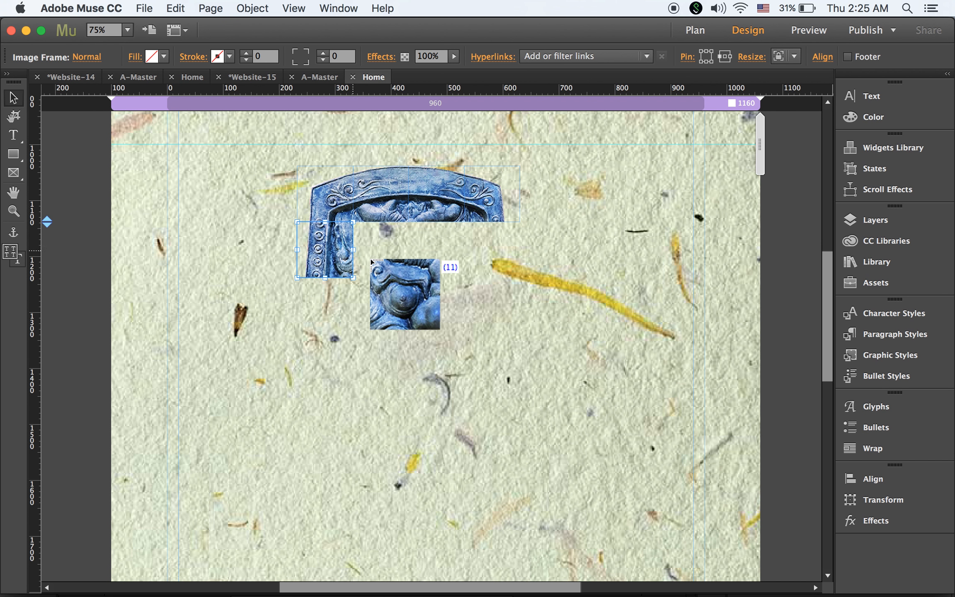
pyautogui.click(353, 222)
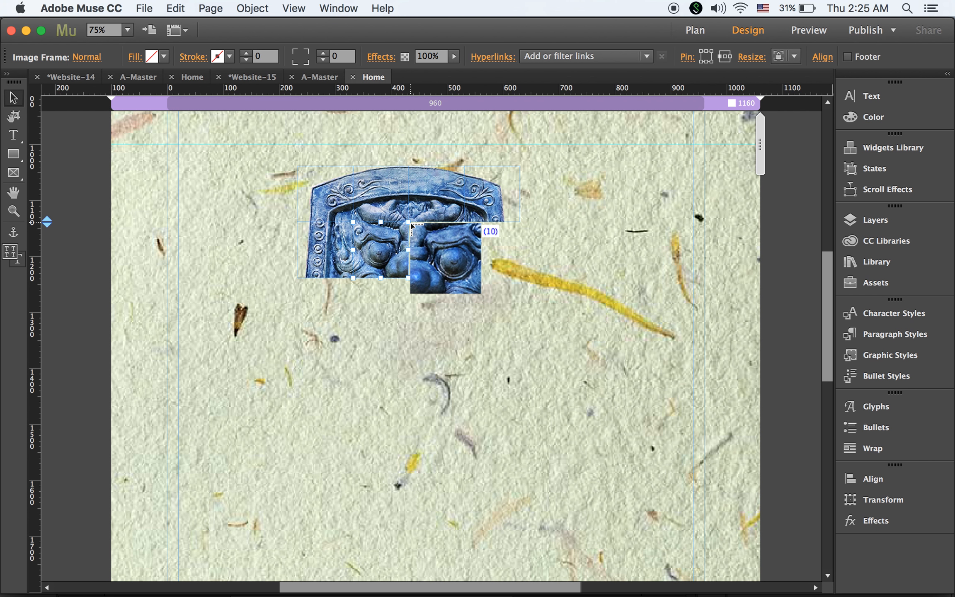
pyautogui.click(408, 223)
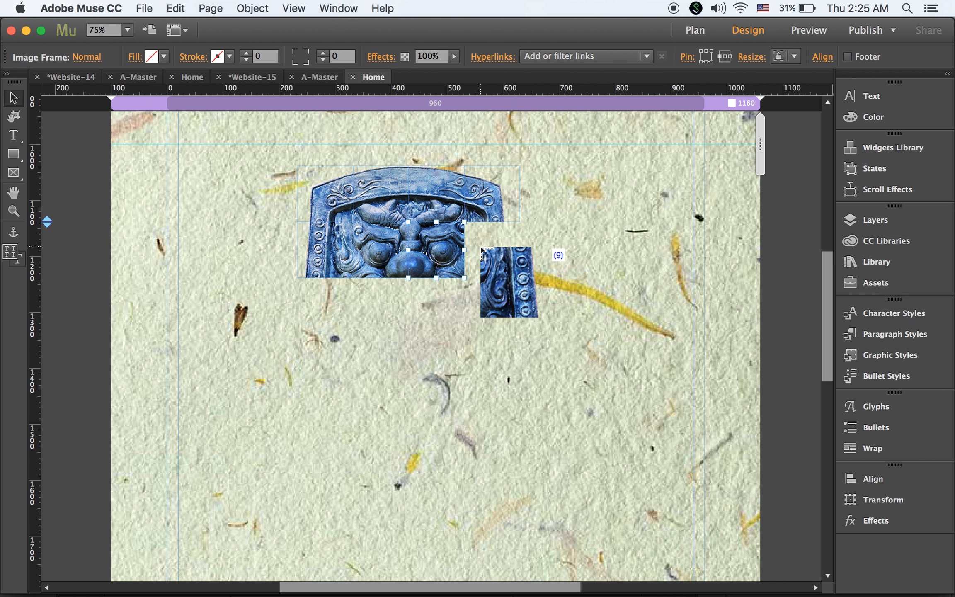
pyautogui.click(465, 223)
pyautogui.press('super+z')
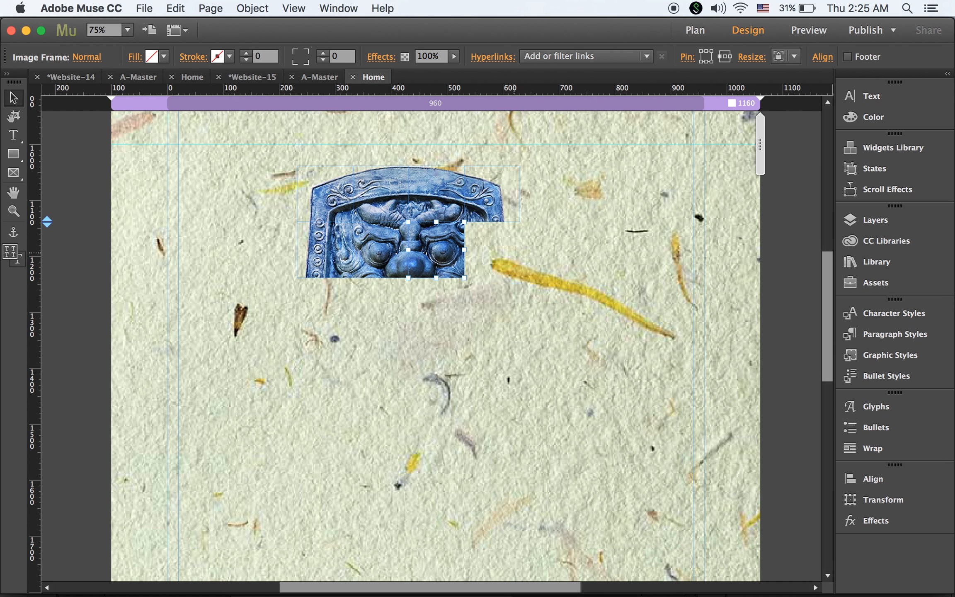
pyautogui.click(466, 224)
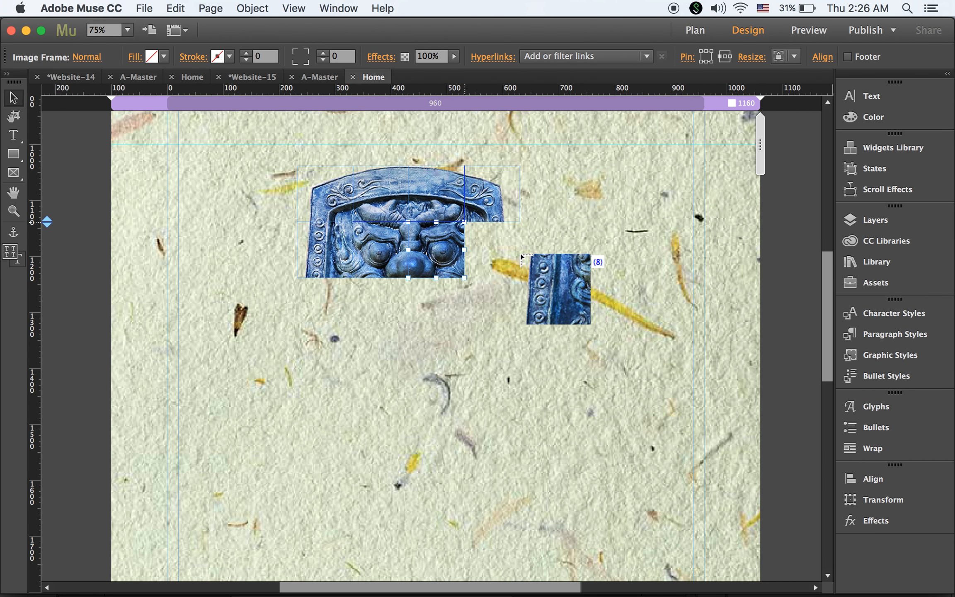
# Place tile_09 to tile_12 edge to edge as the mask's third row, flush beneath the second.
pyautogui.click(298, 279)
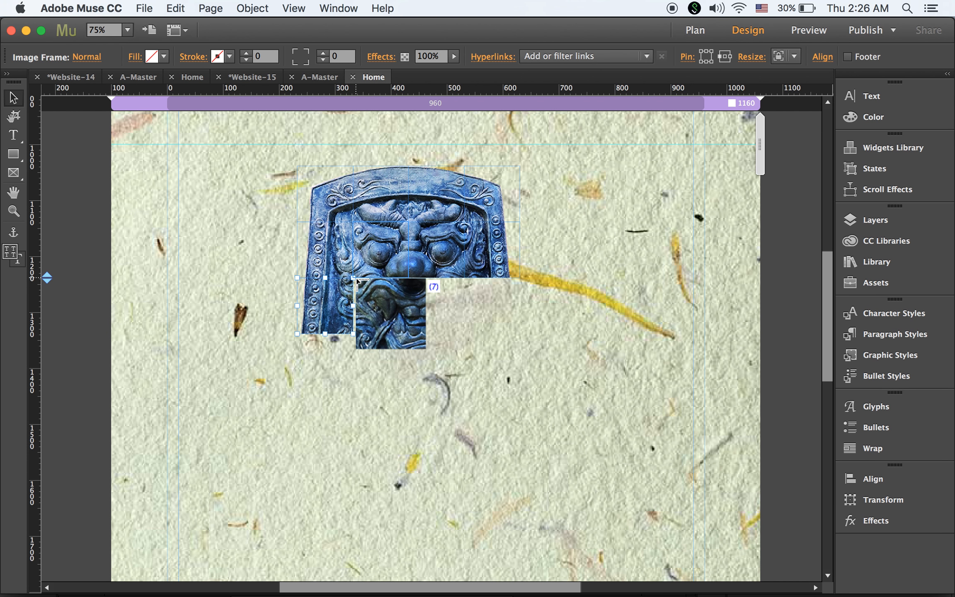
pyautogui.click(353, 279)
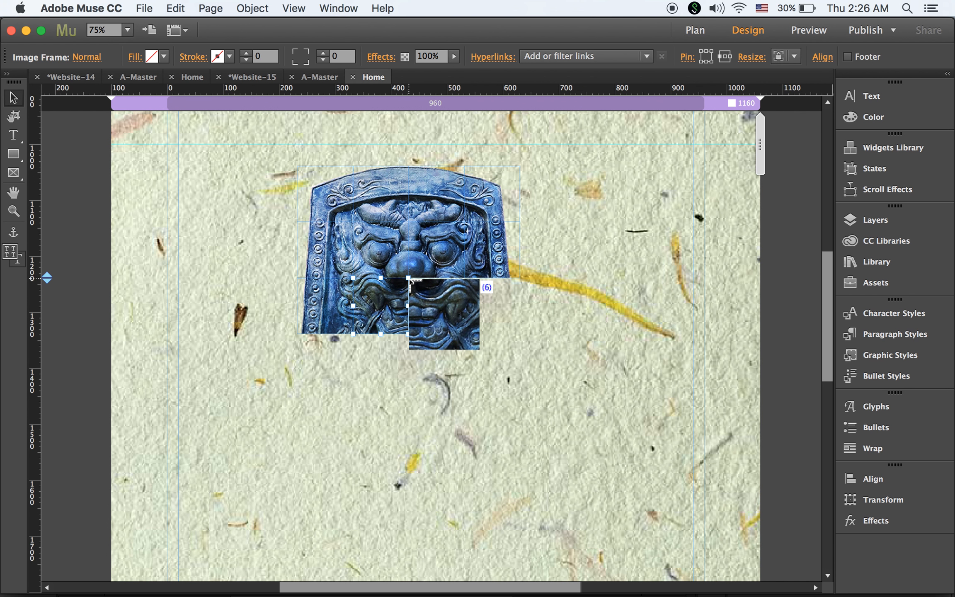
pyautogui.click(462, 281)
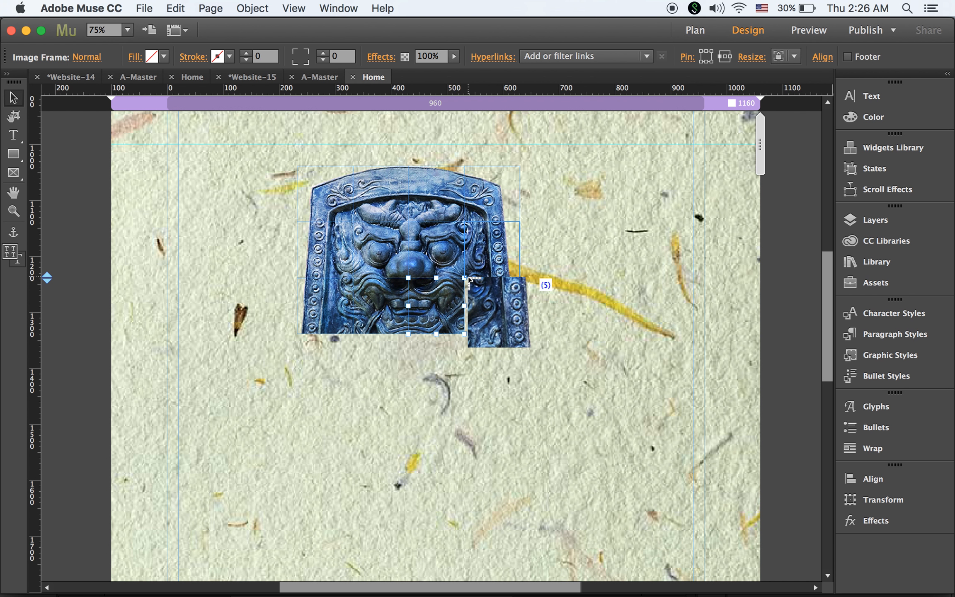
pyautogui.click(490, 315)
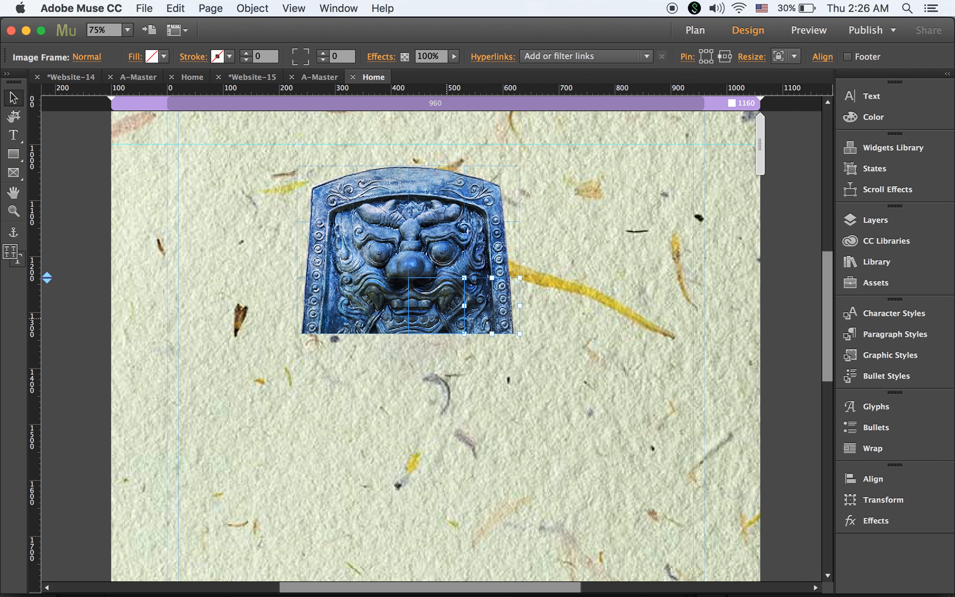
# Place tile_13 to tile_16 as the mask's bottom row, undoing and redoing the tile that snaps into the wrong row.
pyautogui.click(298, 337)
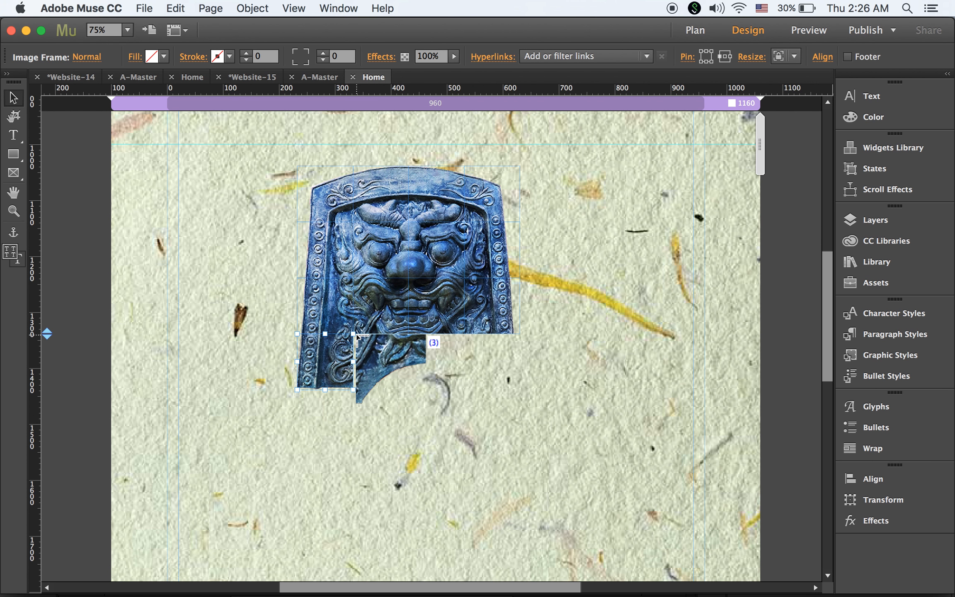
pyautogui.click(356, 329)
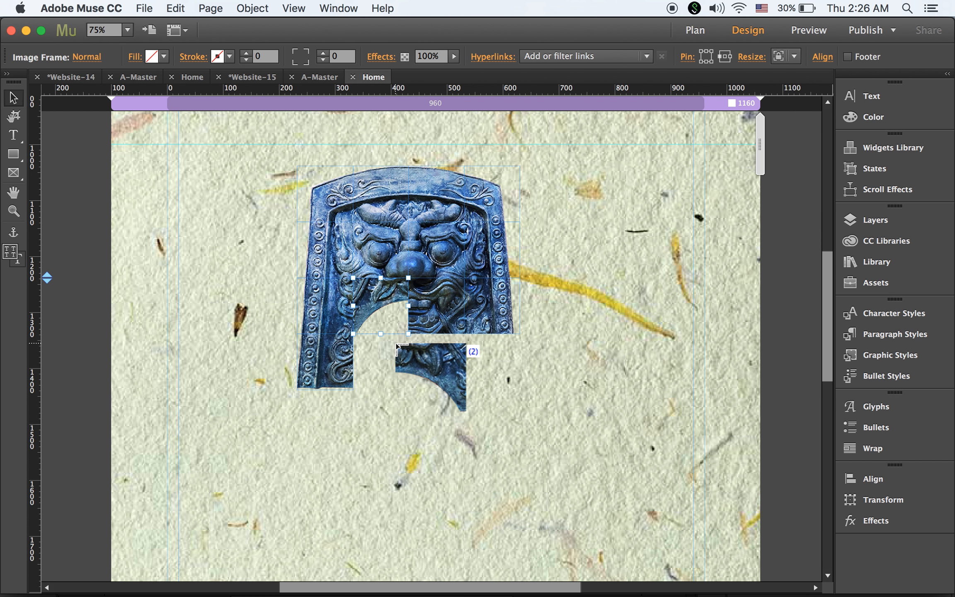
pyautogui.press('super+z')
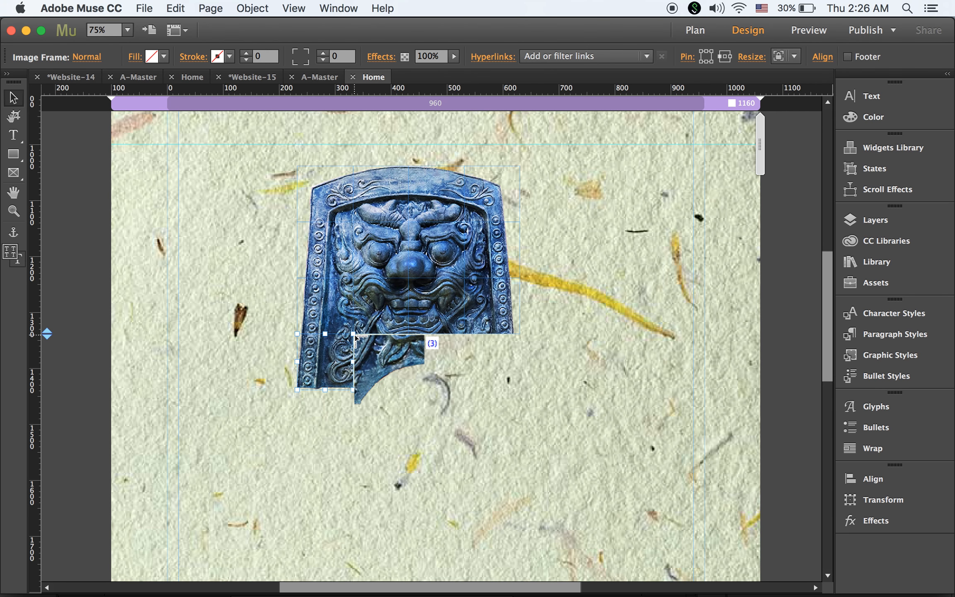
pyautogui.click(353, 334)
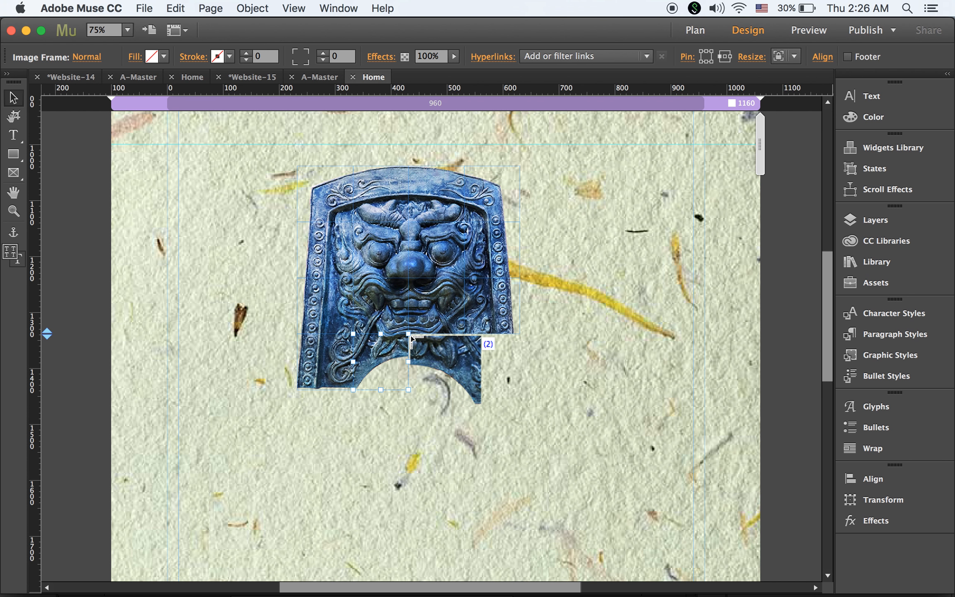
pyautogui.click(409, 334)
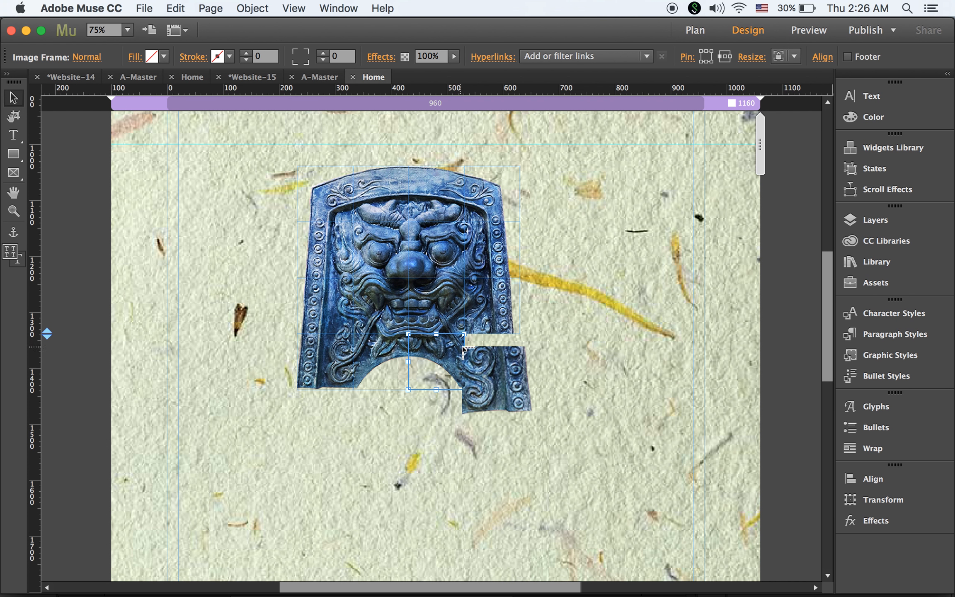
pyautogui.click(464, 334)
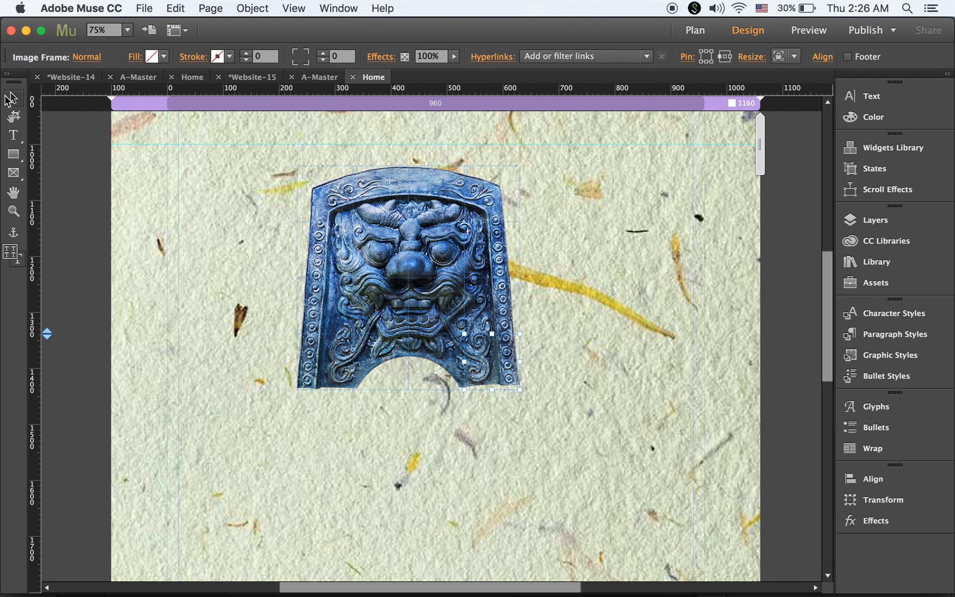
# Select all 16 mask tiles, move them together to the page's horizontal center and slightly lower, and deselect them.
pyautogui.click(175, 189)
pyautogui.moveTo(227, 177); pyautogui.dragTo(572, 423)
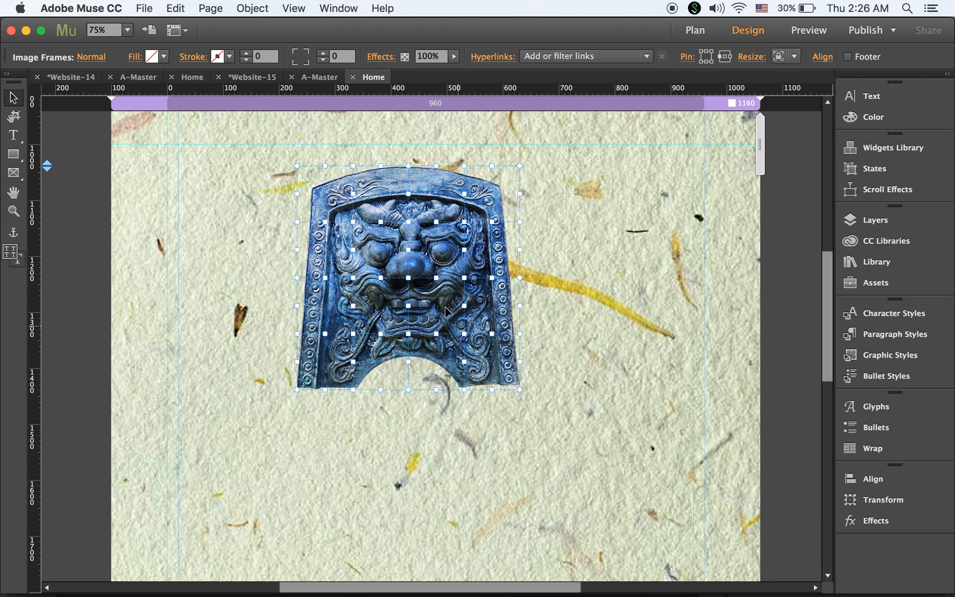
pyautogui.moveTo(426, 296)
pyautogui.mouseDown()
pyautogui.moveTo(452, 302)
pyautogui.moveTo(453, 319)
pyautogui.mouseUp()
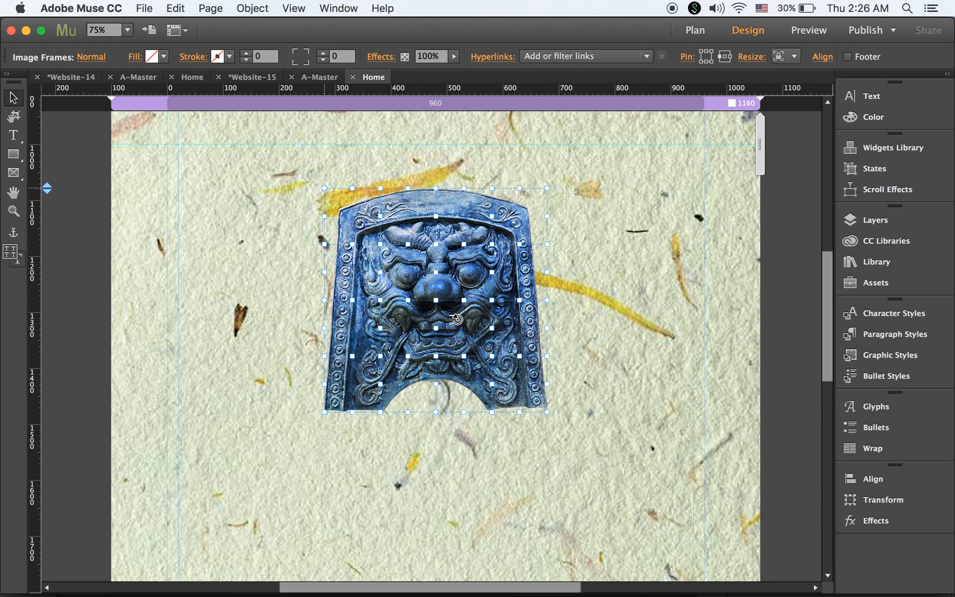
pyautogui.click(630, 349)
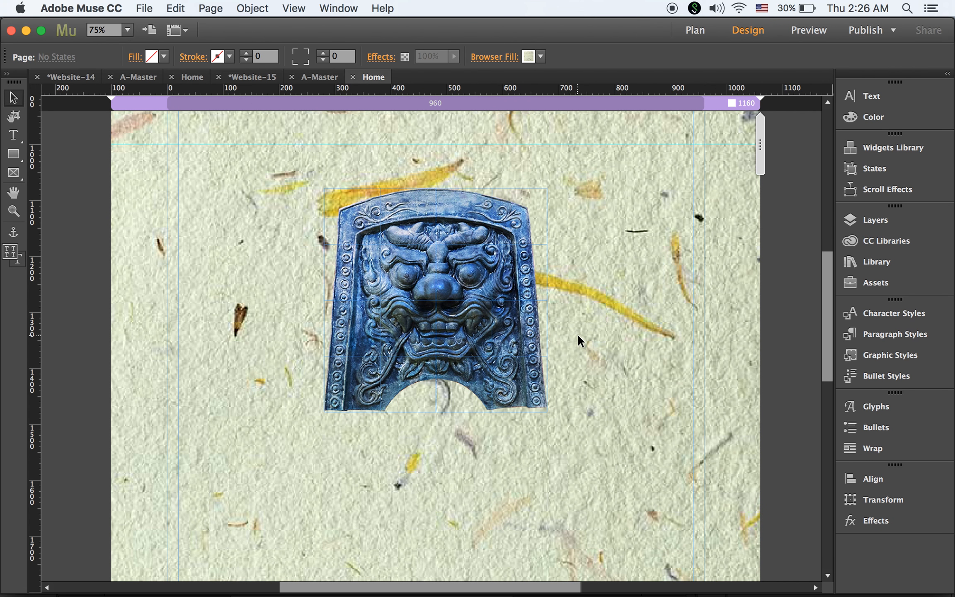
# Preview the Home page in the browser and check the assembled mask below the "Enter" heading.
pyautogui.press('super+shift+e')
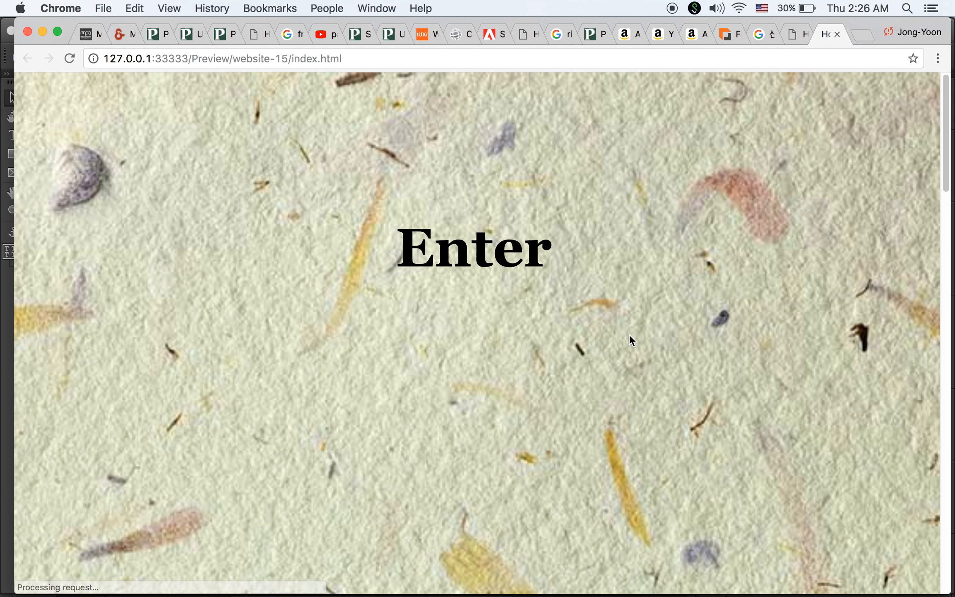
pyautogui.scroll(-15, 629, 336)
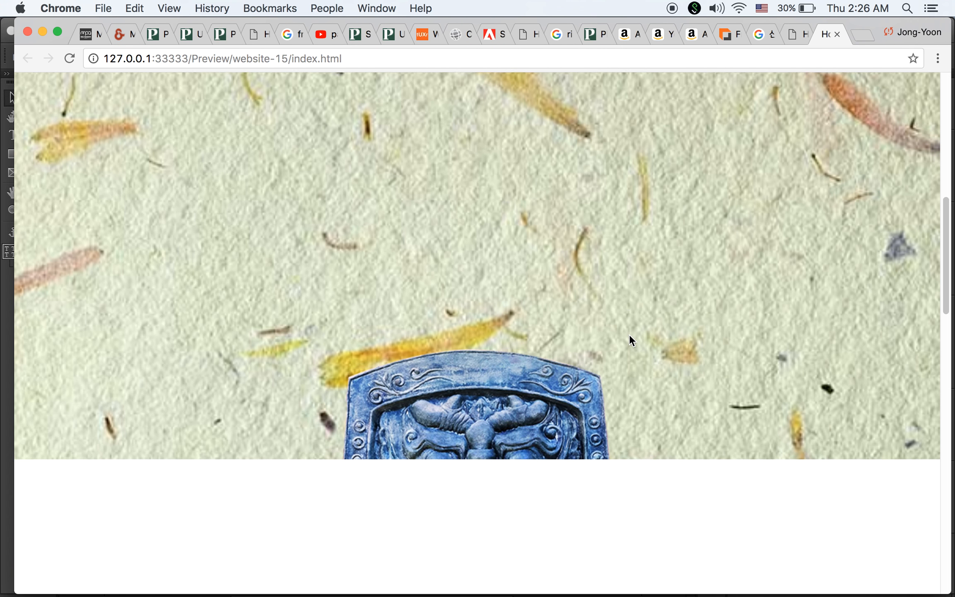
# Inspect the whole assembled mask in the browser preview, return to the "Enter" heading, and switch back to Adobe Muse.
pyautogui.scroll(-3, 629, 333)
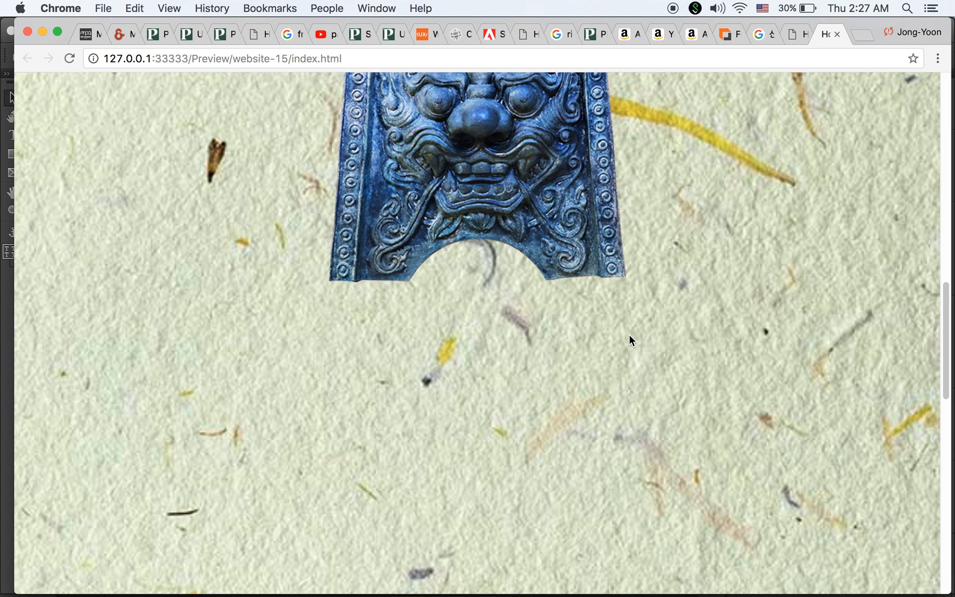
pyautogui.scroll(3, 628, 334)
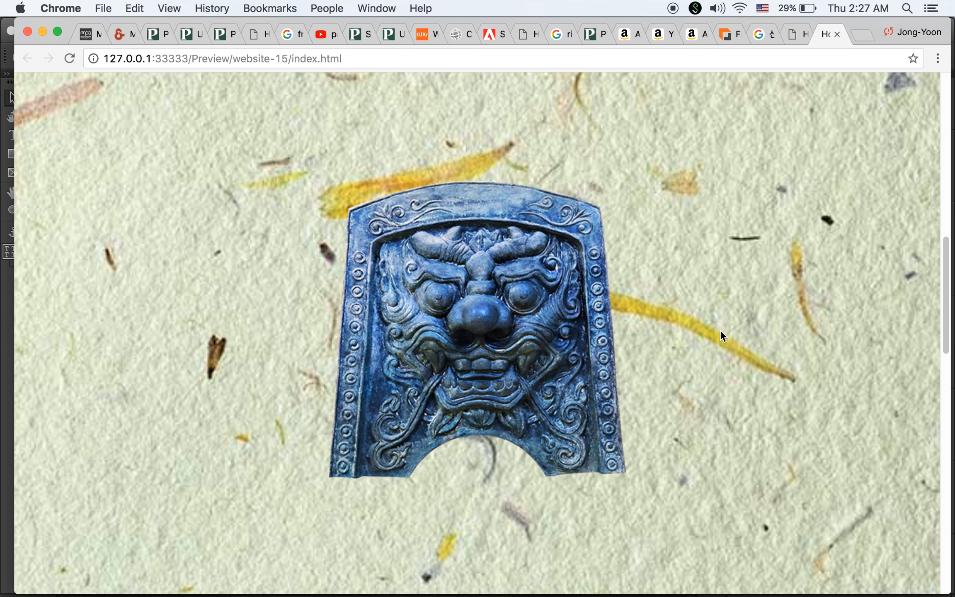
pyautogui.scroll(-4, 719, 330)
pyautogui.scroll(15, 720, 330)
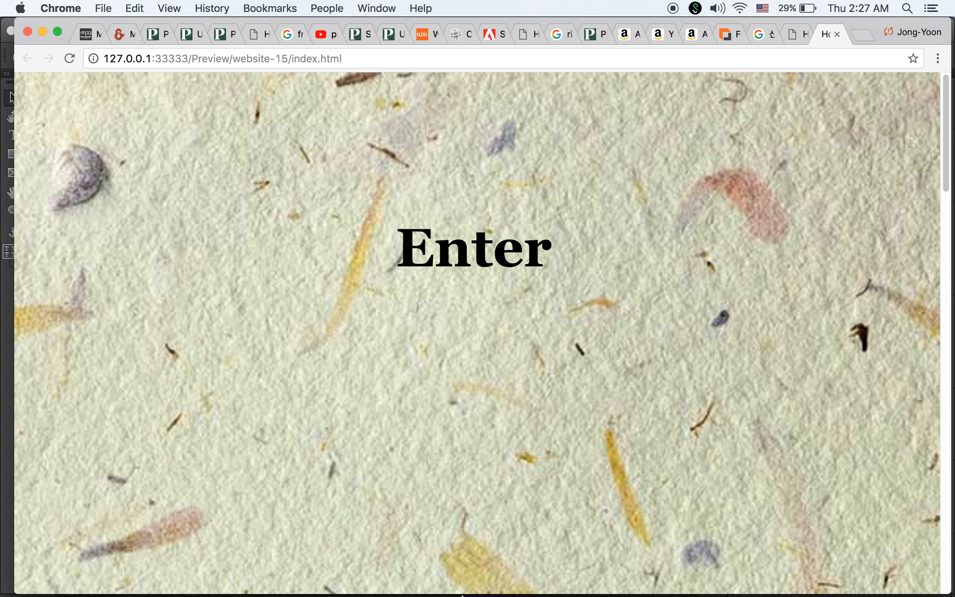
pyautogui.moveTo(405, 574)
pyautogui.click(491, 578)
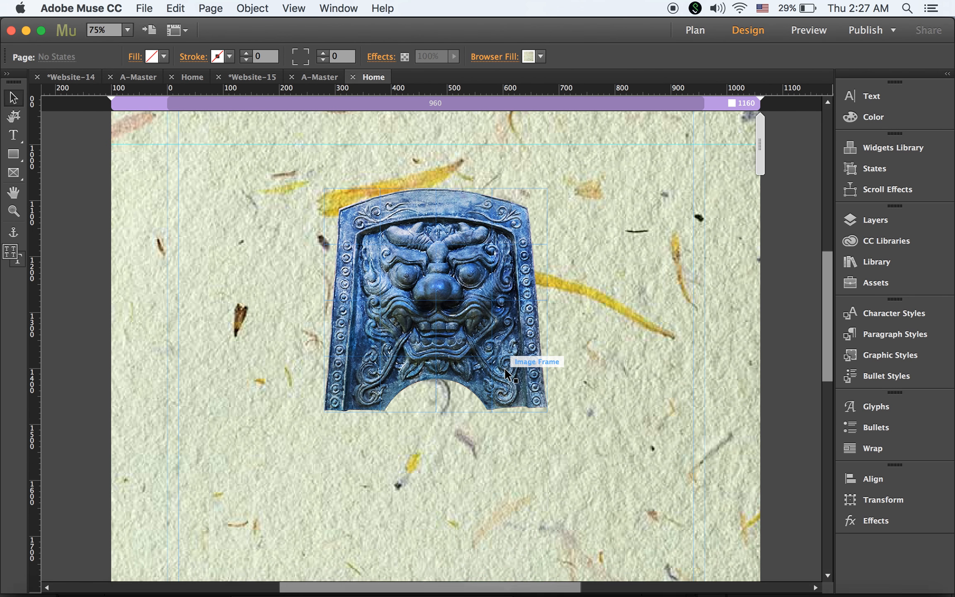
# Enable scroll motion on the mask's top-left tile and set its initial vertical motion to downward at speed 1.
pyautogui.click(357, 234)
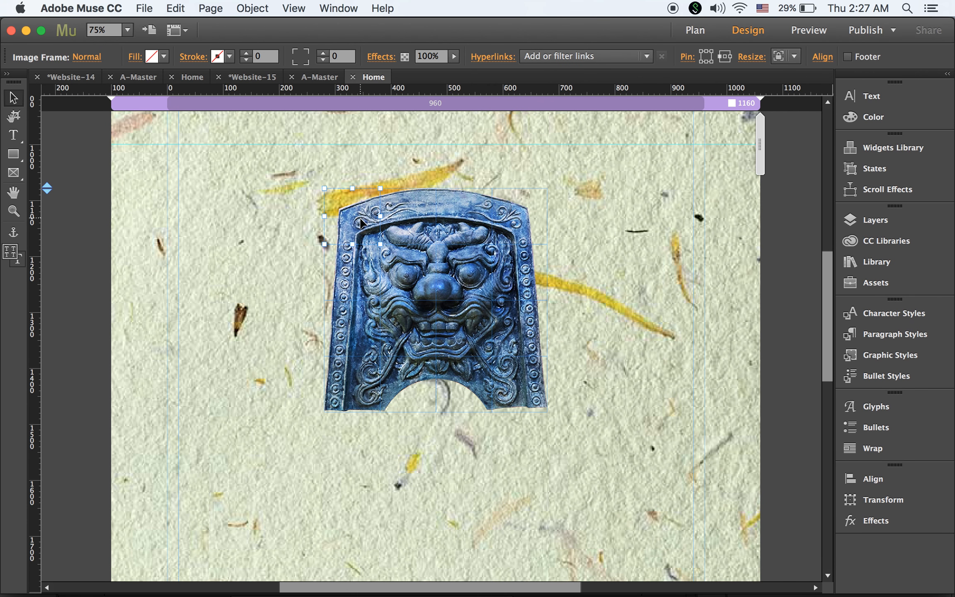
pyautogui.click(868, 192)
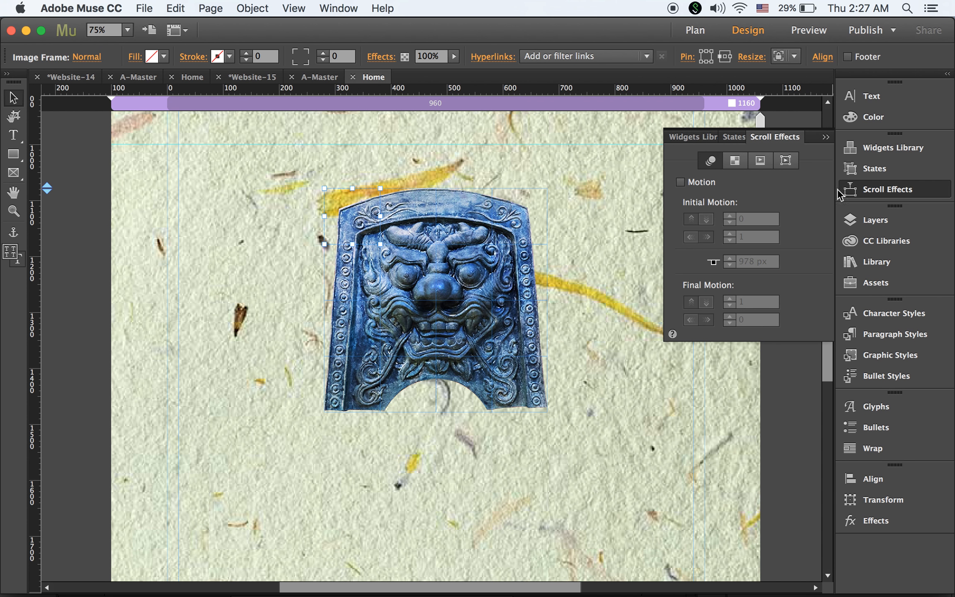
pyautogui.click(679, 182)
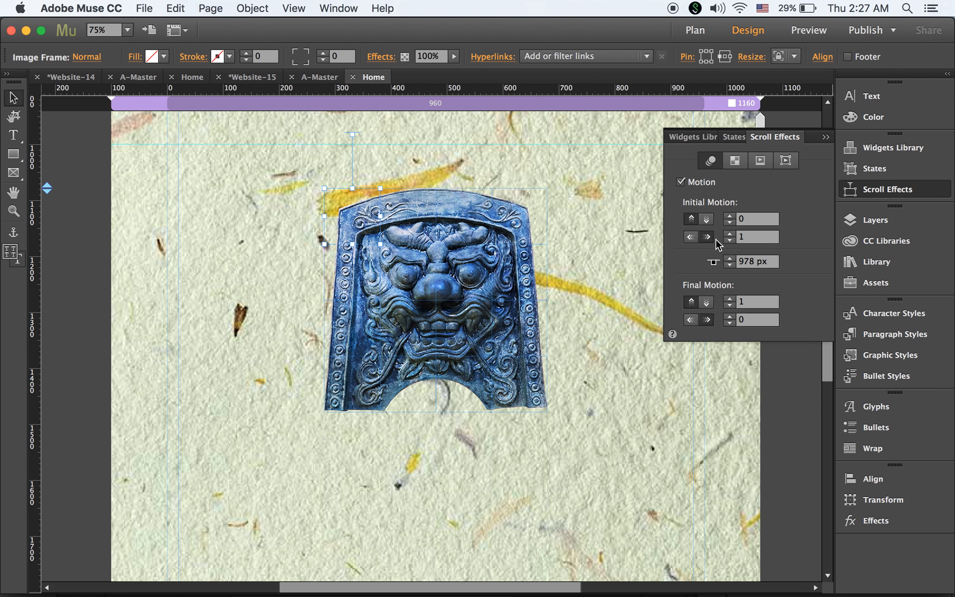
pyautogui.click(747, 236)
pyautogui.click(705, 221)
pyautogui.click(752, 224)
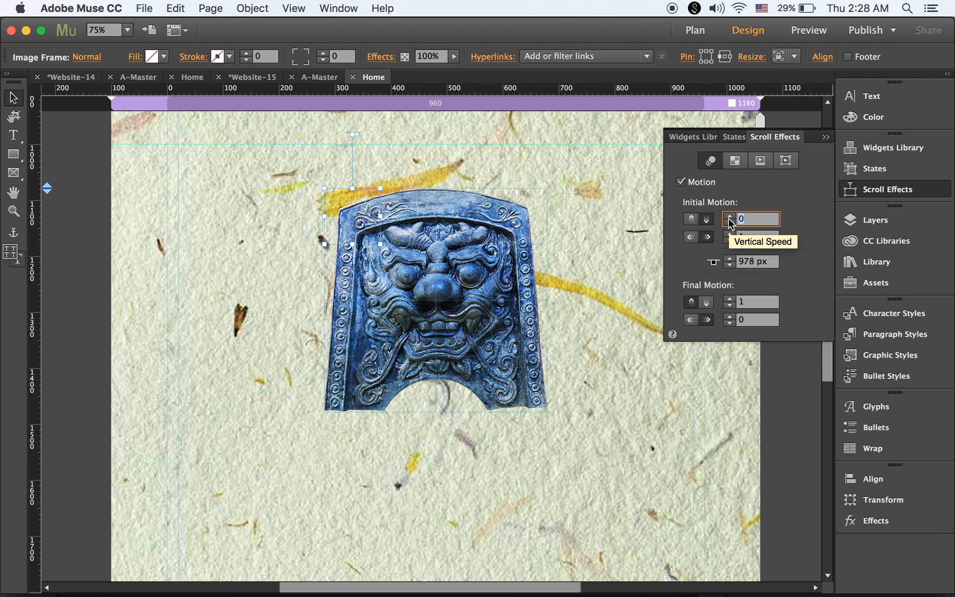
pyautogui.write('1')
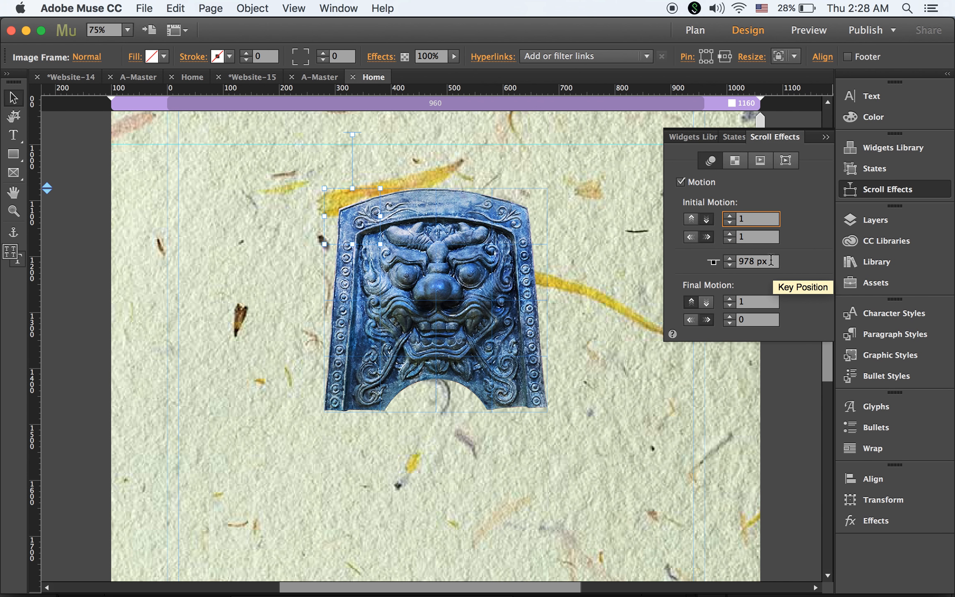
# Set the top-left tile's motion key position to 1000 px and its final vertical speed to 0.
pyautogui.click(755, 263)
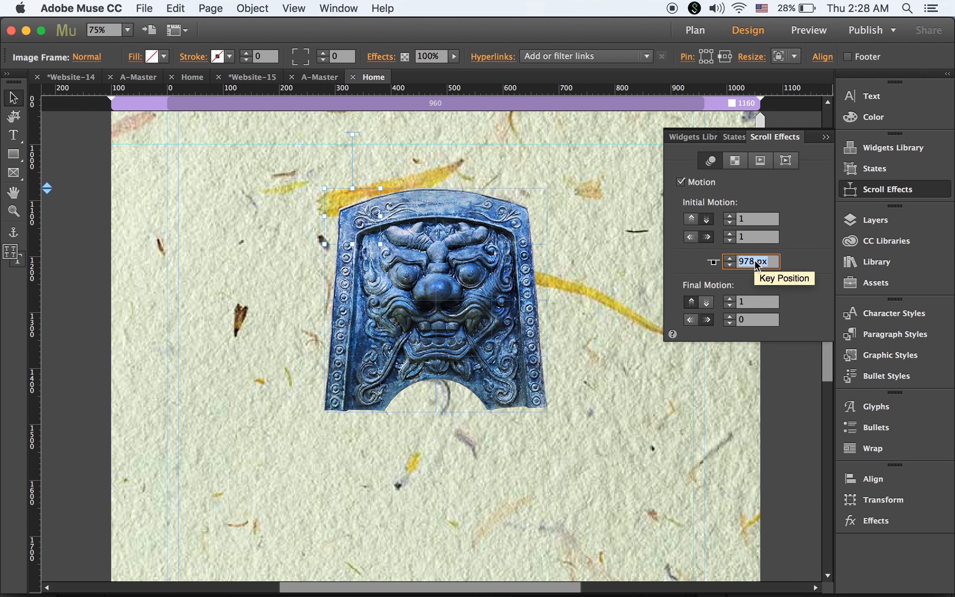
pyautogui.write('1000')
pyautogui.press('Return')
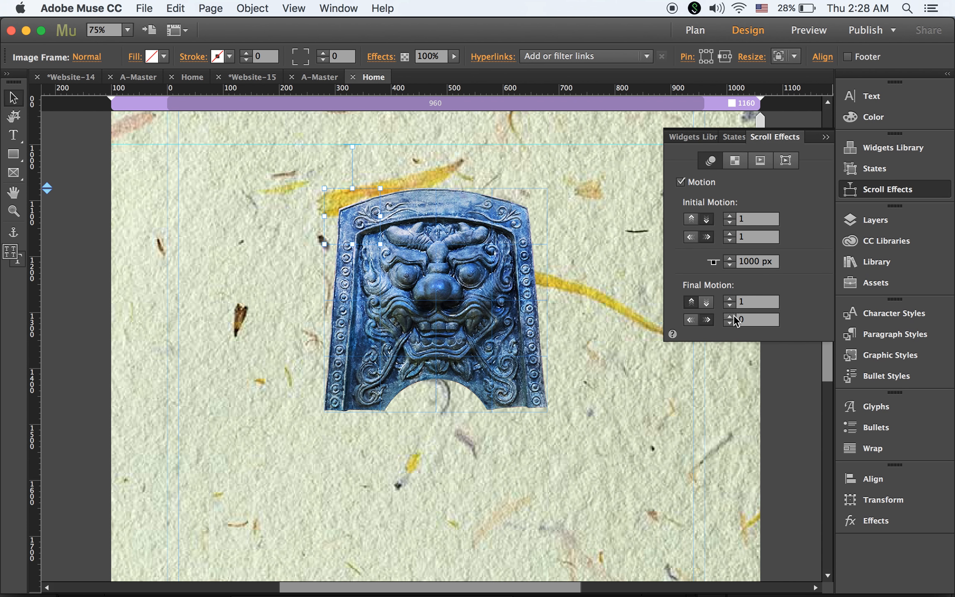
pyautogui.click(724, 304)
pyautogui.write('0')
pyautogui.press('Return')
# Preview the page in the browser and examine how the top-left tile moves into the mask when scrolling down and back up.
pyautogui.press('super+shift+e')
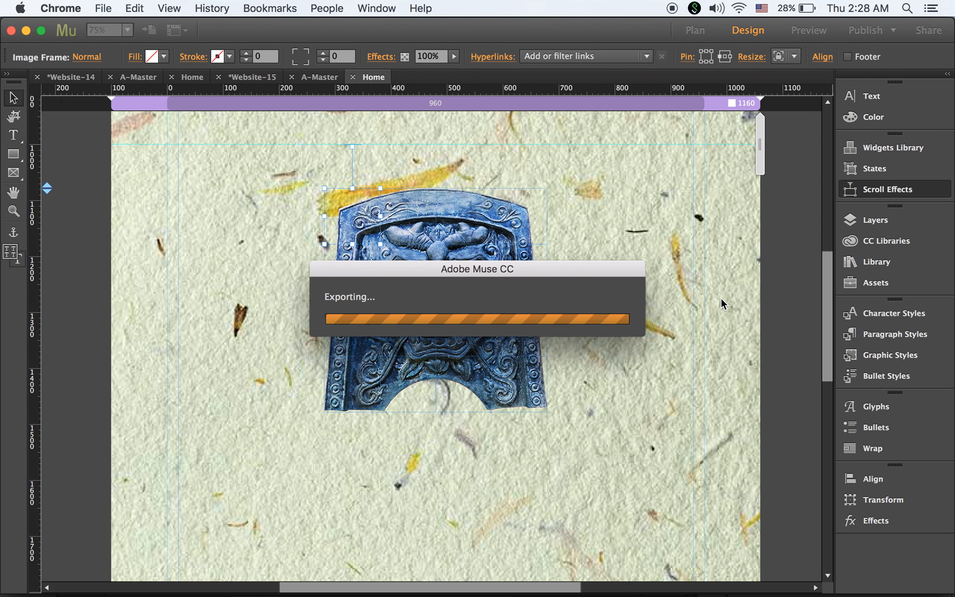
pyautogui.scroll(-5, 721, 297)
pyautogui.scroll(-5, 721, 298)
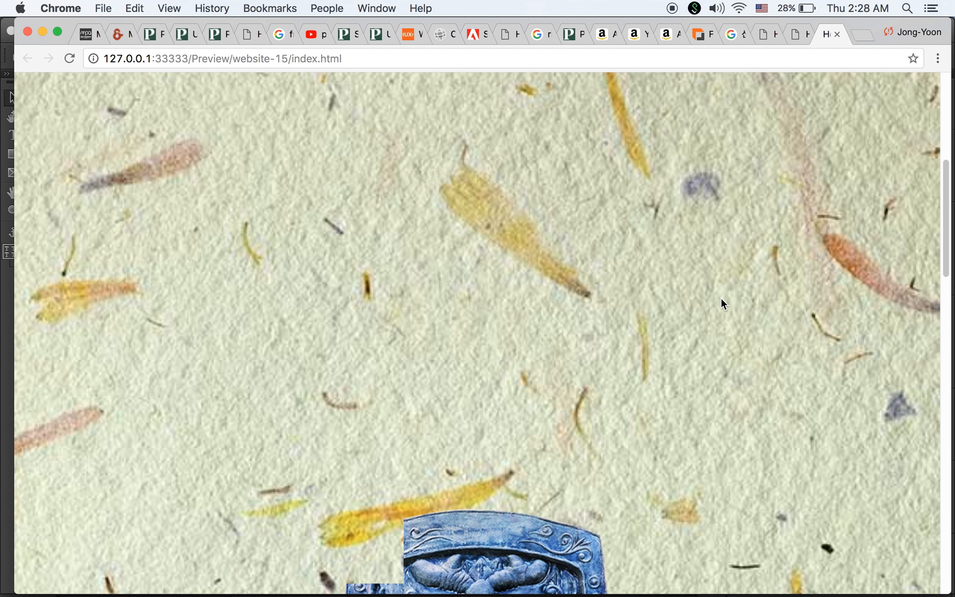
pyautogui.scroll(-1, 720, 298)
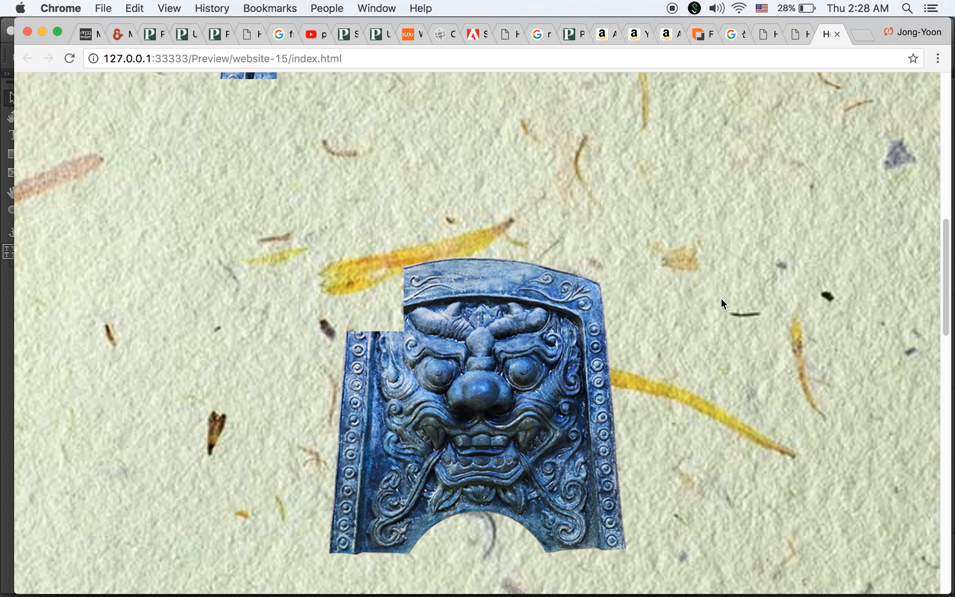
pyautogui.scroll(1, 721, 298)
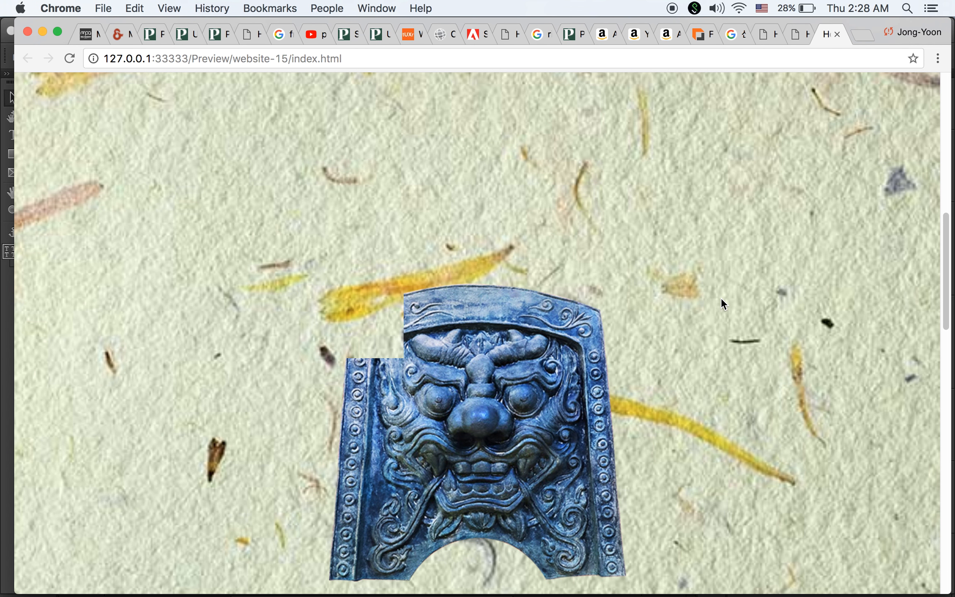
pyautogui.scroll(-1, 722, 299)
pyautogui.scroll(-1, 721, 299)
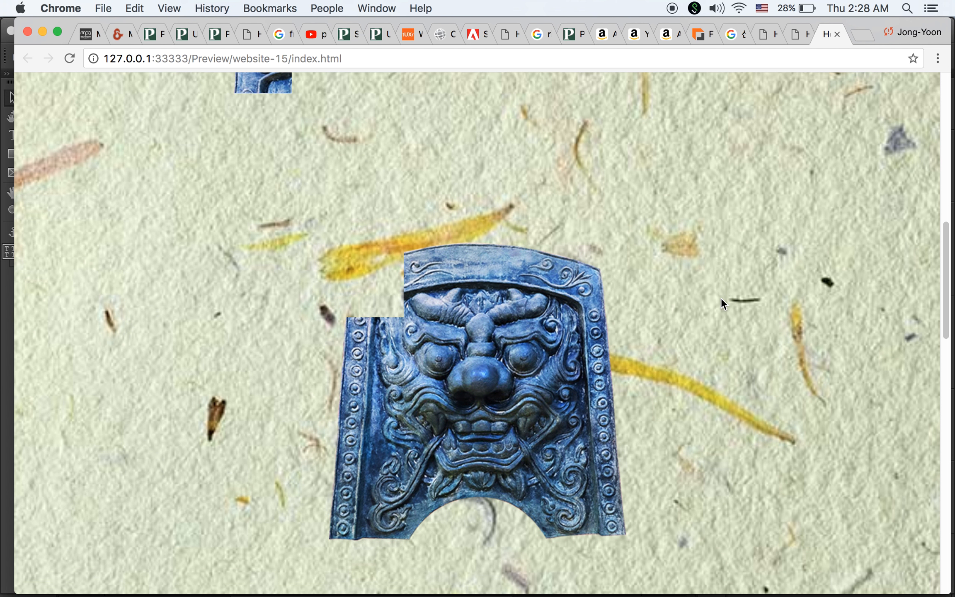
pyautogui.scroll(-1, 722, 300)
pyautogui.scroll(-1, 721, 299)
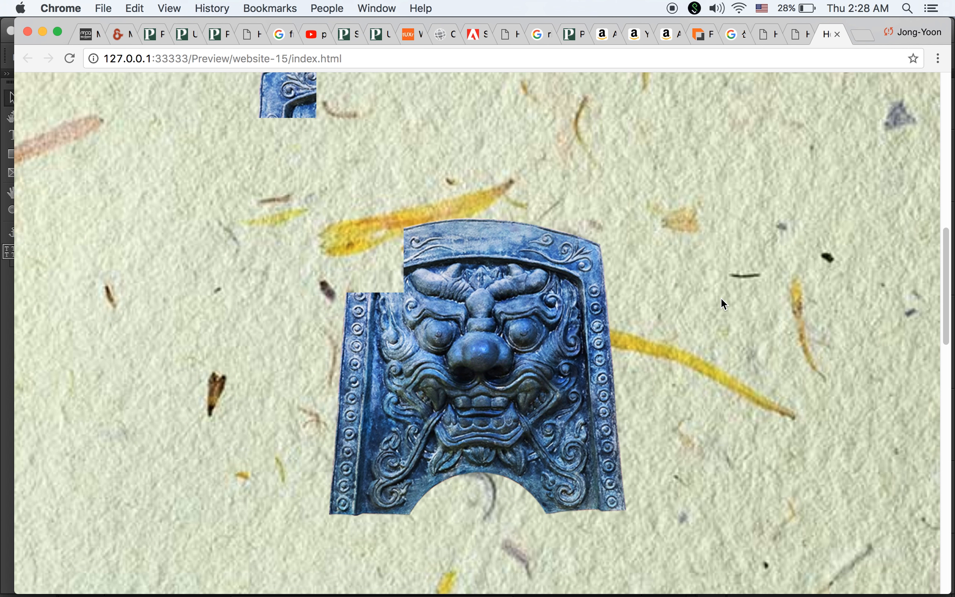
pyautogui.scroll(-1, 723, 304)
pyautogui.scroll(-1, 723, 304)
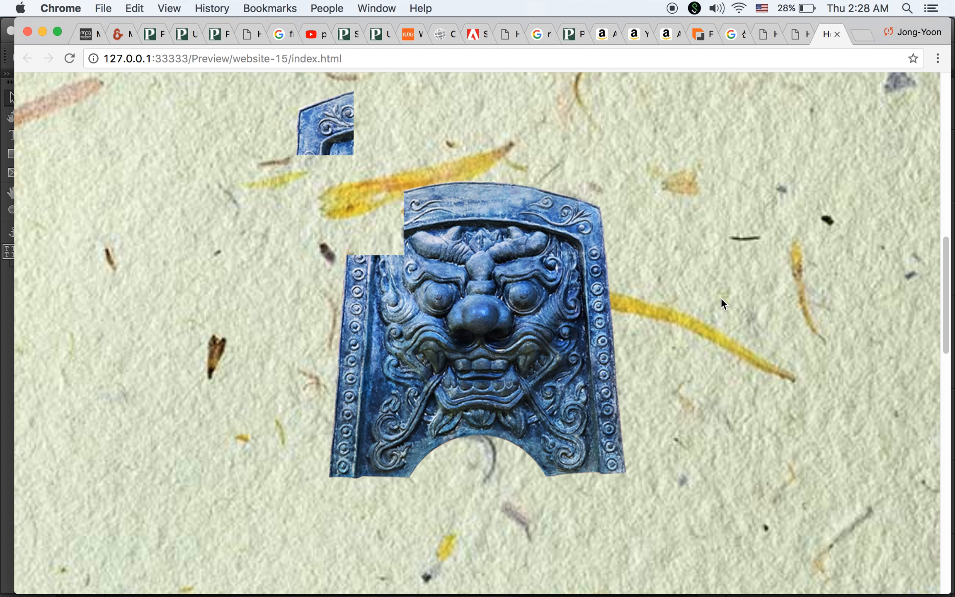
pyautogui.scroll(-2, 721, 298)
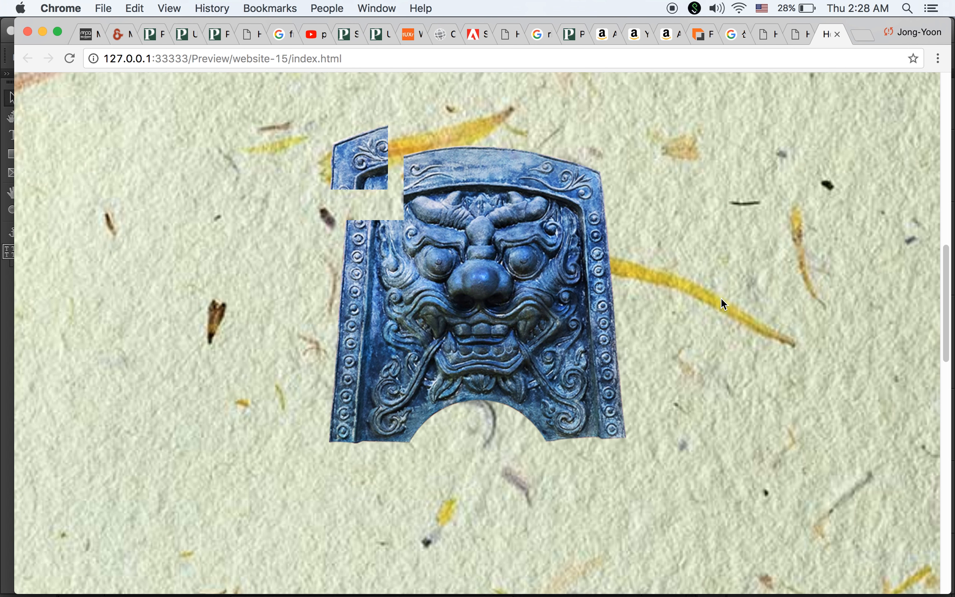
pyautogui.scroll(-1, 721, 297)
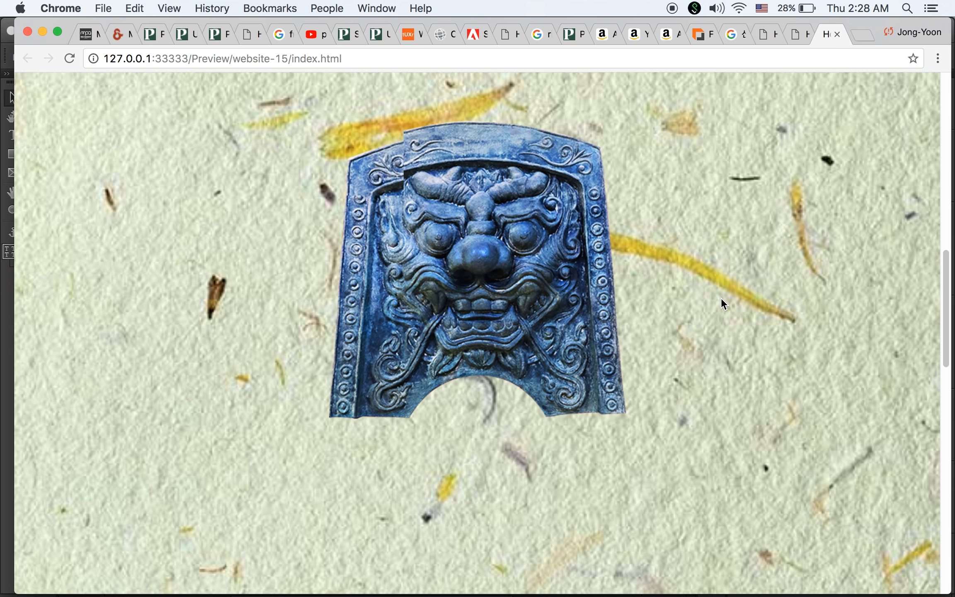
pyautogui.scroll(-3, 721, 298)
pyautogui.scroll(4, 721, 297)
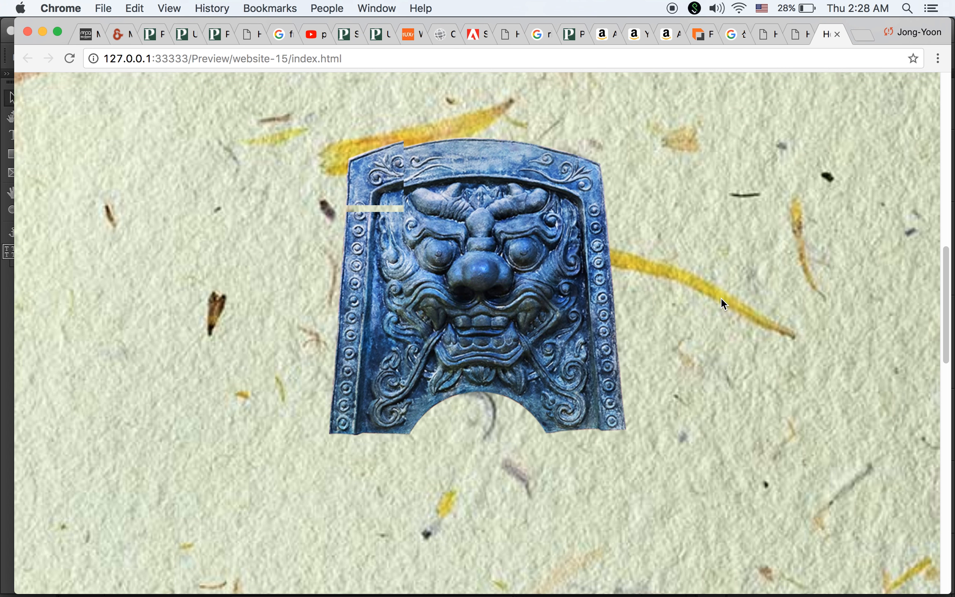
pyautogui.scroll(1, 721, 300)
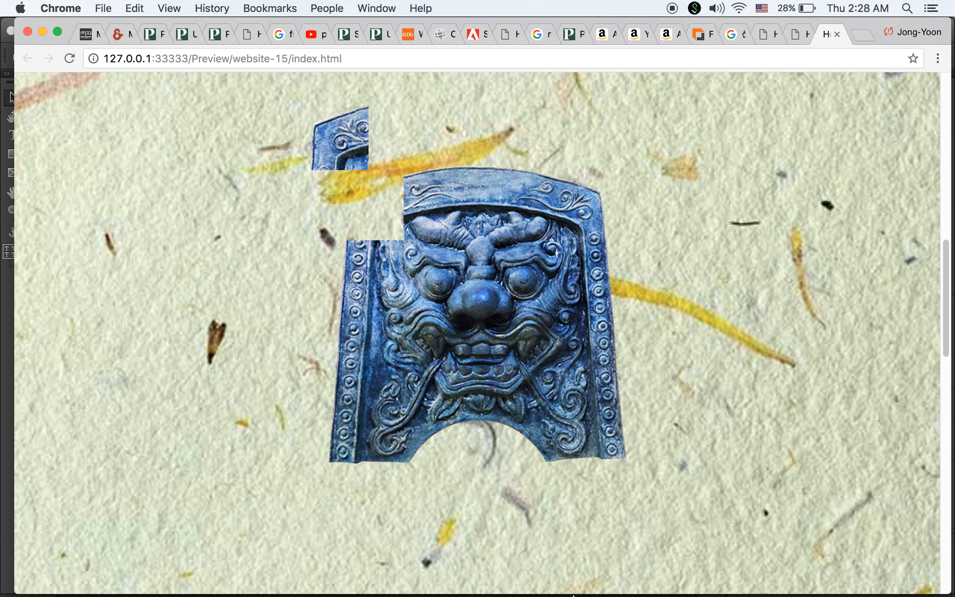
# Switch back to Adobe Muse and enable scroll motion on the top row's second tile, with initial vertical motion downward at speed 3.
pyautogui.moveTo(573, 596)
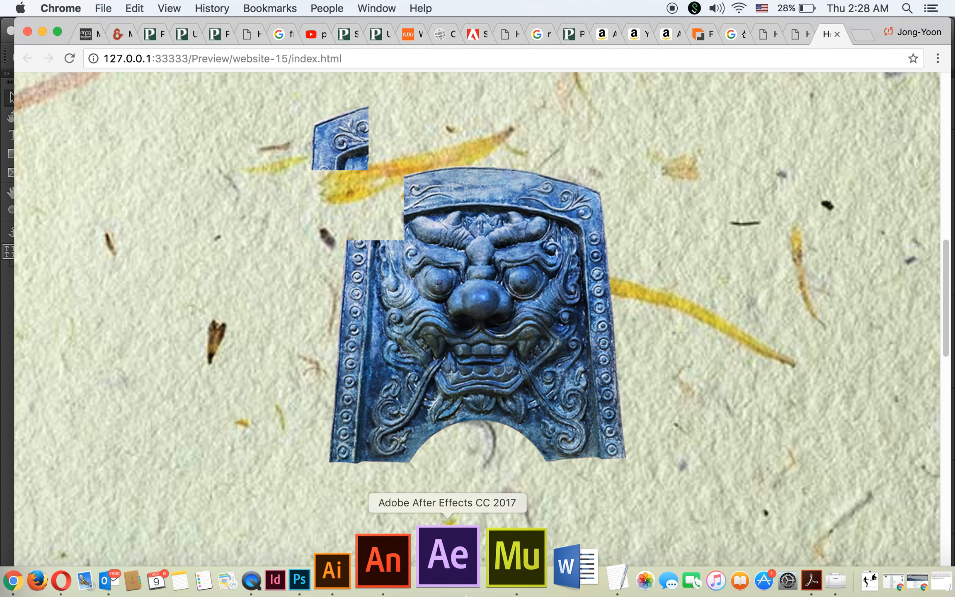
pyautogui.click(488, 569)
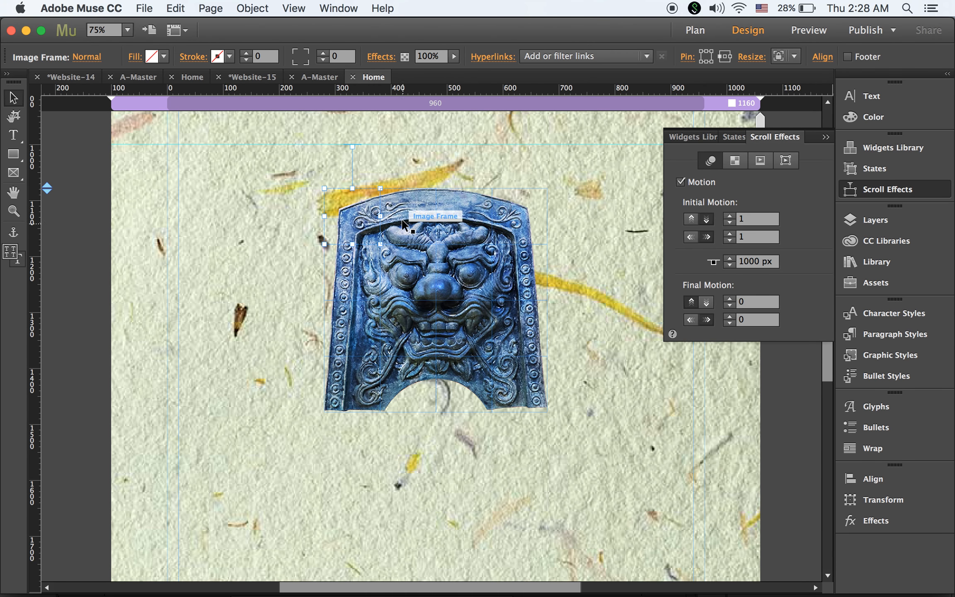
pyautogui.click(404, 223)
pyautogui.click(680, 182)
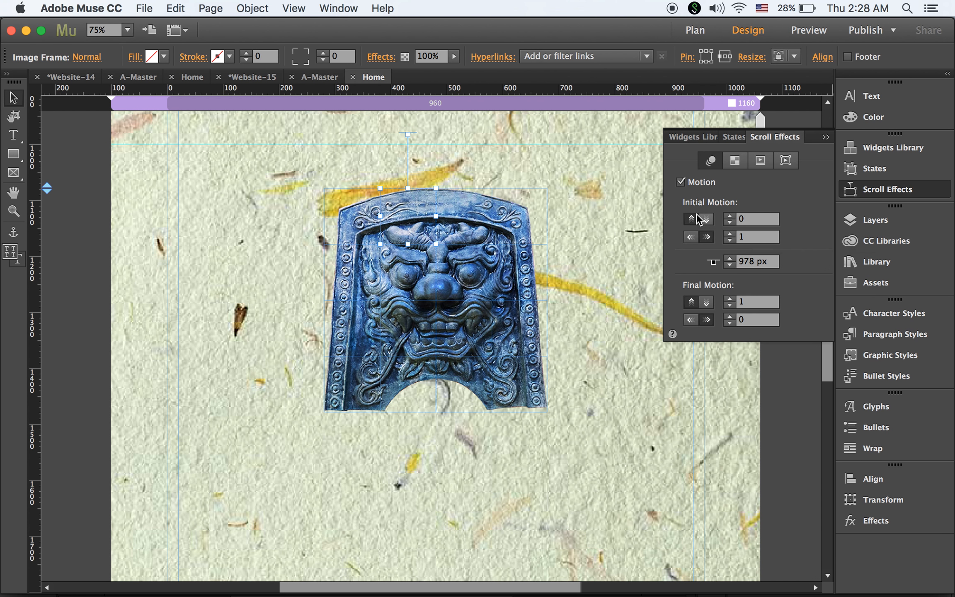
pyautogui.click(757, 219)
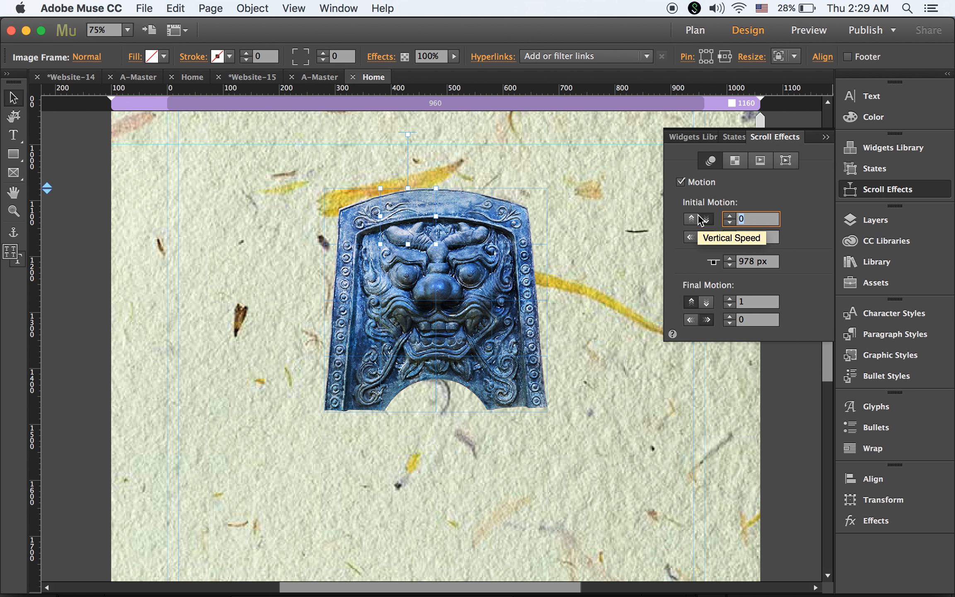
pyautogui.write('3')
# Set the second tile's motion key position to 1000 px and its final vertical speed to 0.
pyautogui.click(753, 262)
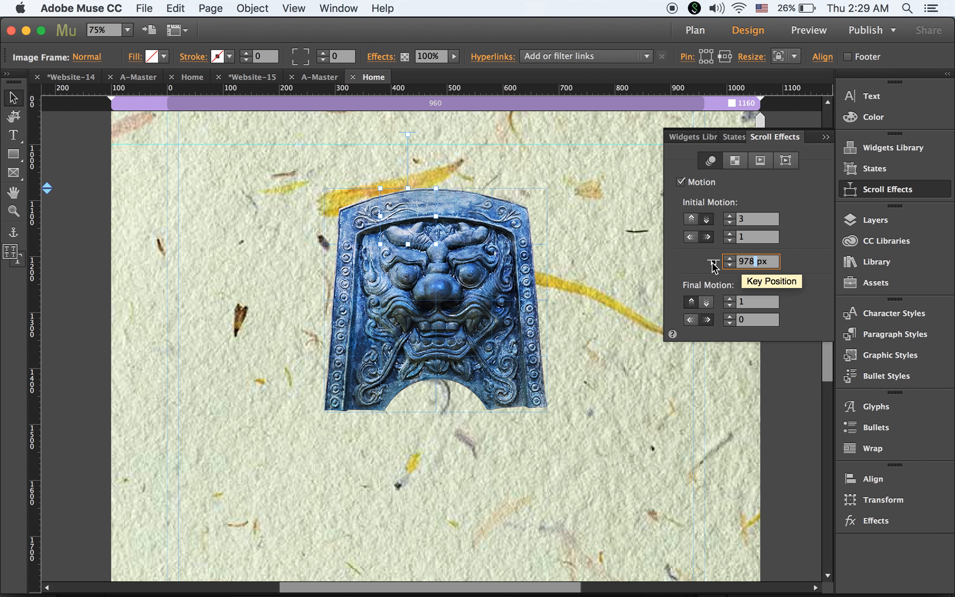
pyautogui.moveTo(755, 260); pyautogui.dragTo(728, 260)
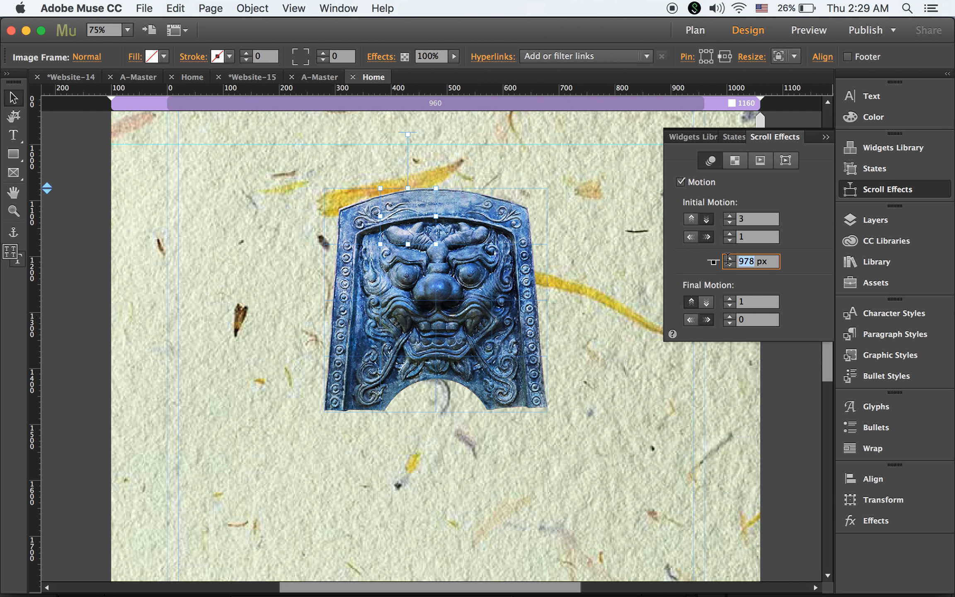
pyautogui.write('1000')
pyautogui.press('Tab')
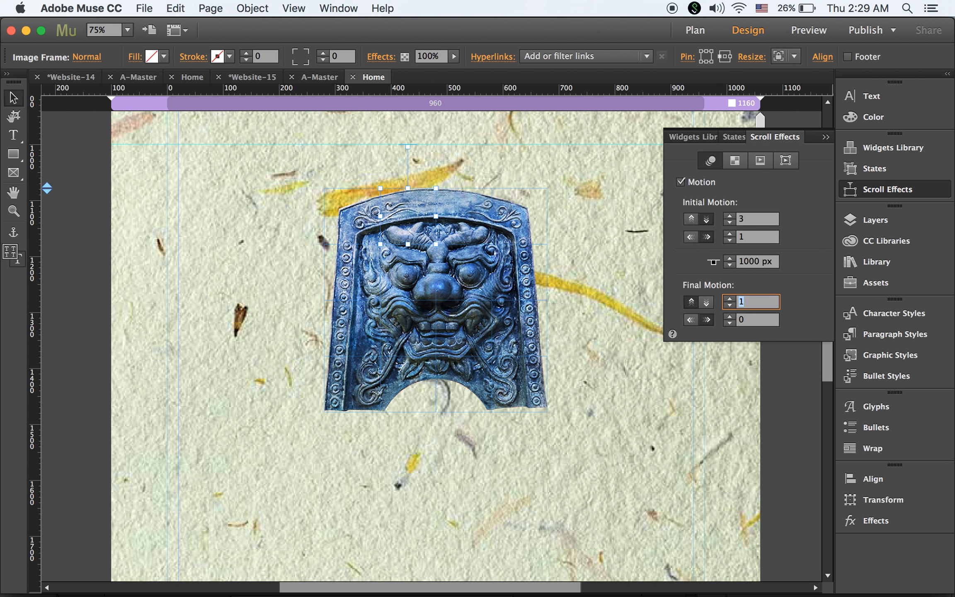
pyautogui.write('0')
pyautogui.press('Return')
# Preview the page in the browser and examine how the top row's first two tiles move into the mask while scrolling down and up.
pyautogui.press('super+shift+e')
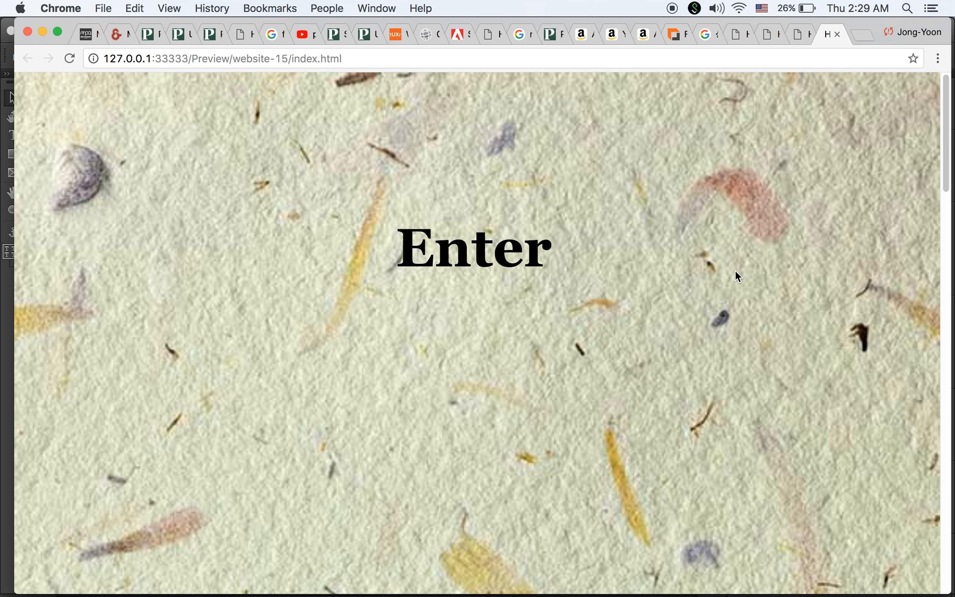
pyautogui.scroll(-8, 735, 270)
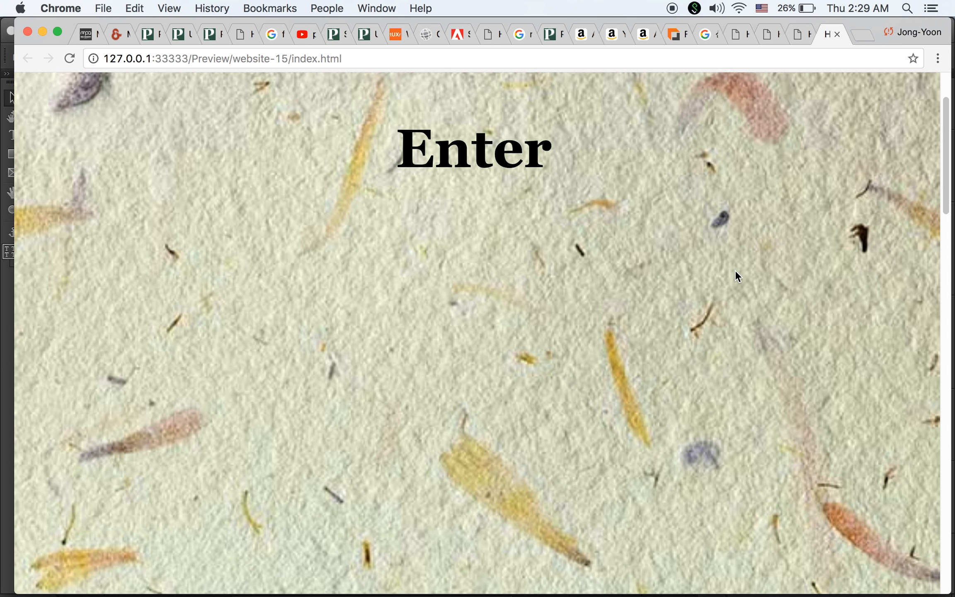
pyautogui.scroll(-4, 735, 271)
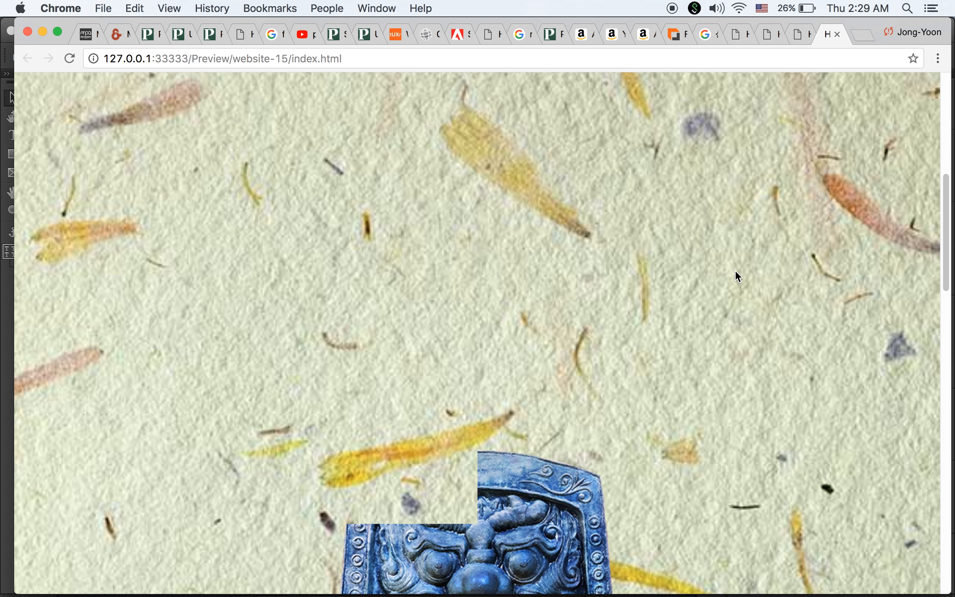
pyautogui.scroll(-3, 735, 272)
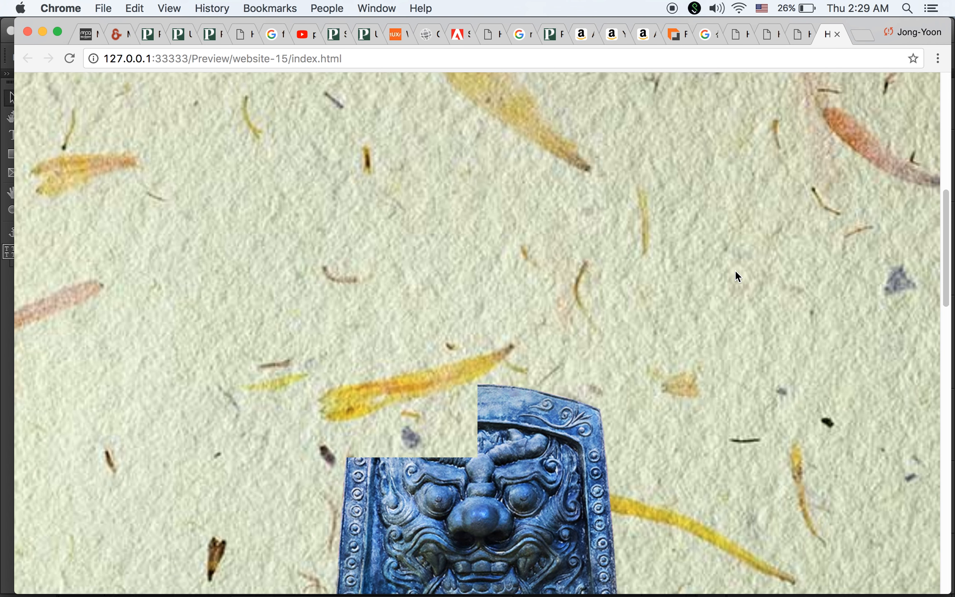
pyautogui.scroll(-3, 735, 270)
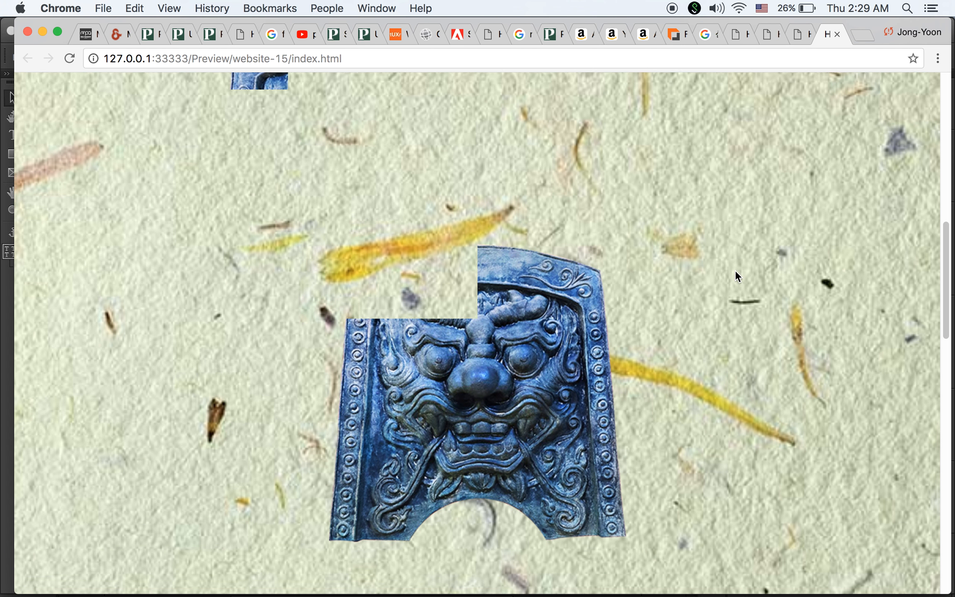
pyautogui.scroll(-2, 736, 274)
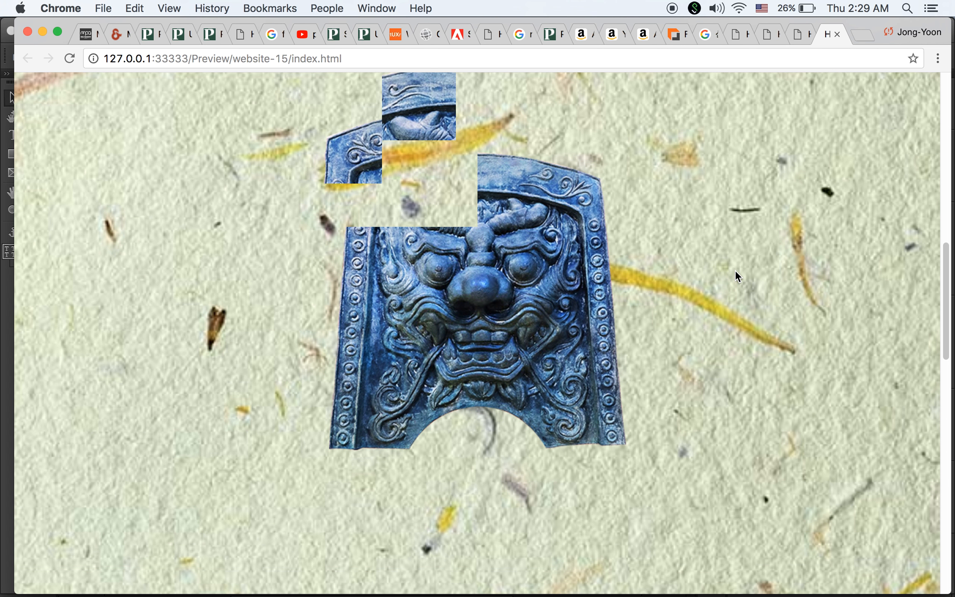
pyautogui.scroll(-1, 736, 274)
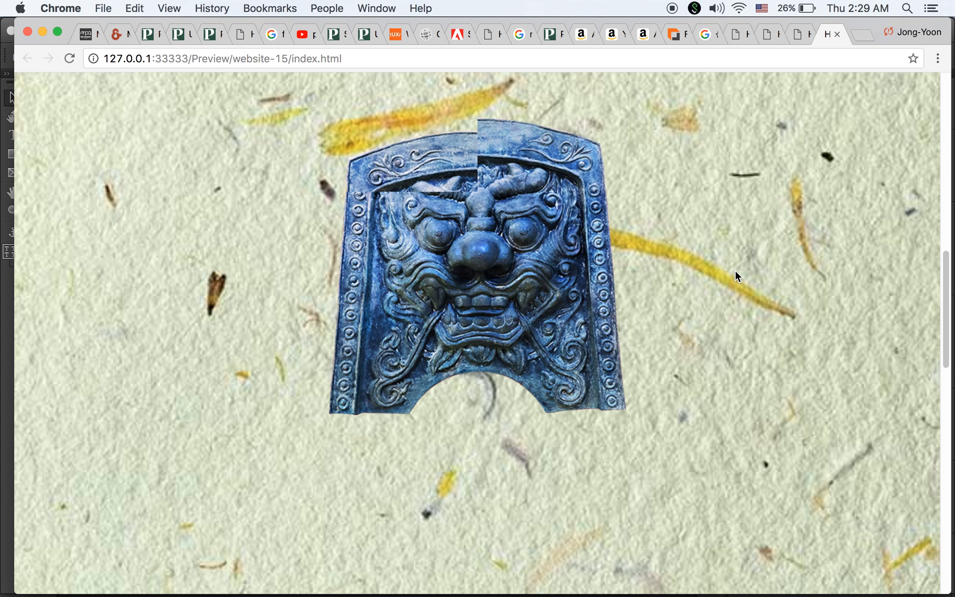
pyautogui.scroll(2, 735, 273)
pyautogui.scroll(-3, 736, 272)
pyautogui.scroll(2, 736, 272)
pyautogui.scroll(-1, 735, 272)
pyautogui.scroll(-2, 736, 272)
pyautogui.scroll(5, 735, 272)
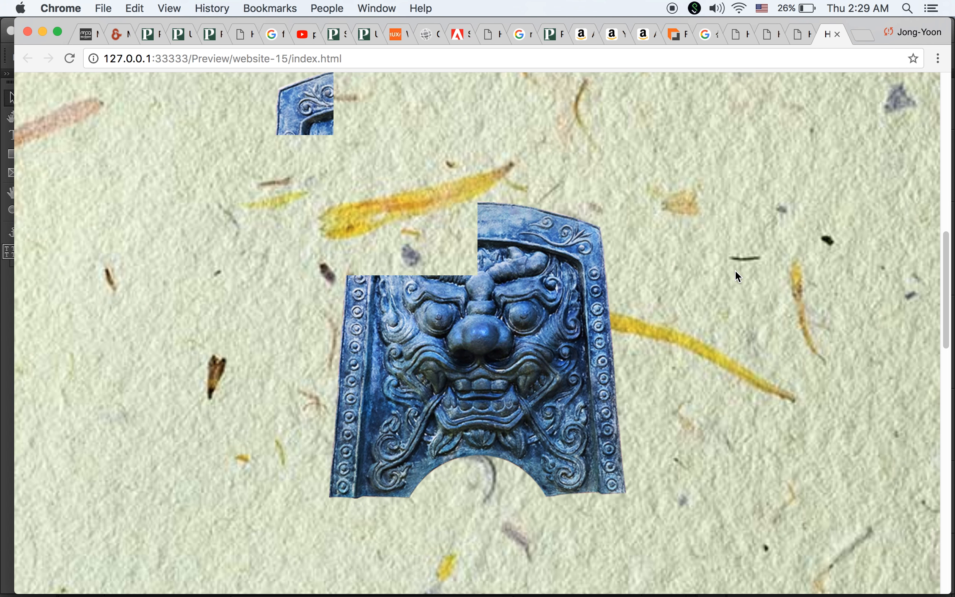
# Switch back to Adobe Muse and give the top row's third tile initial scroll motion leftward at speed 3 and downward at speed 1.
pyautogui.moveTo(404, 582)
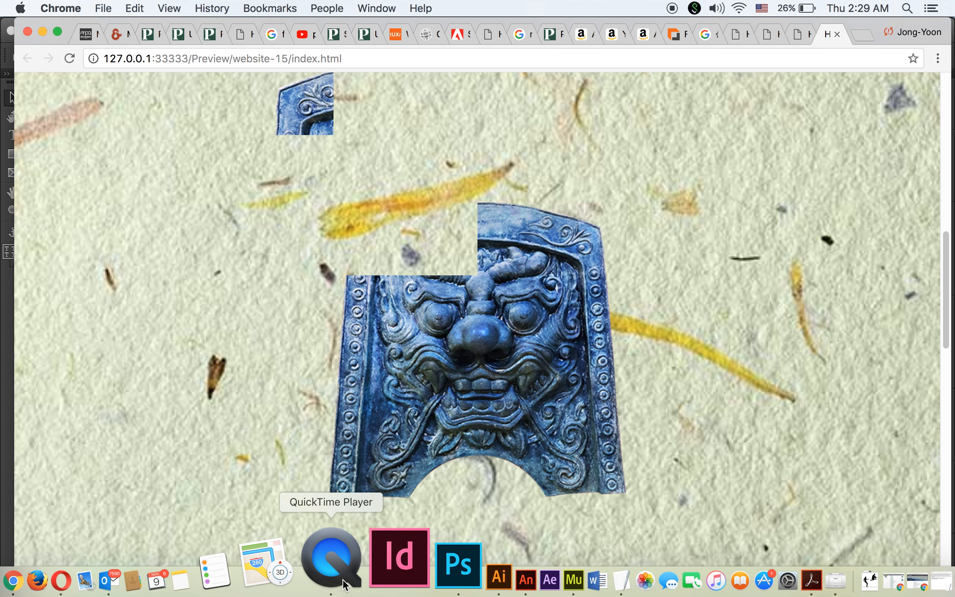
pyautogui.click(479, 558)
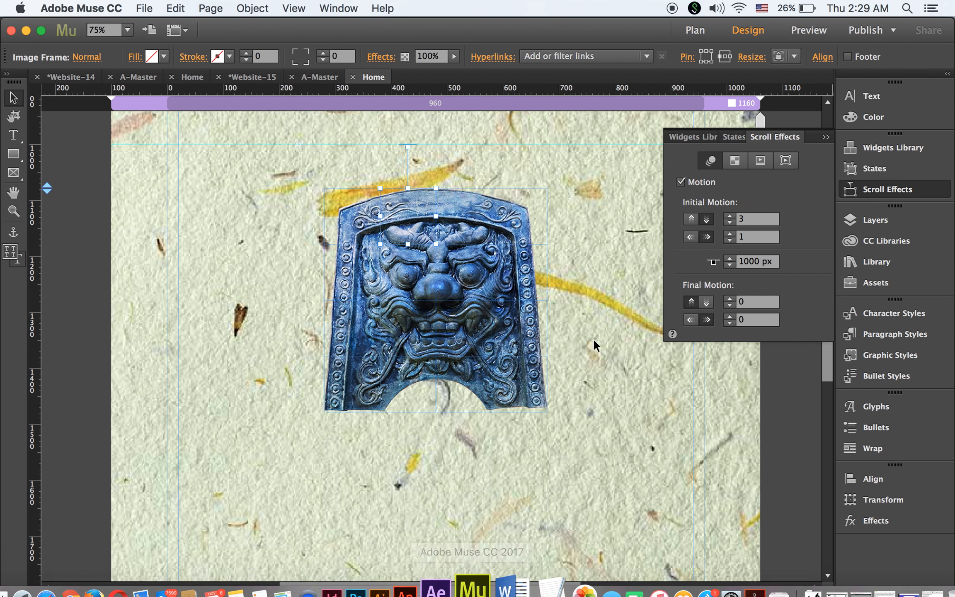
pyautogui.click(483, 242)
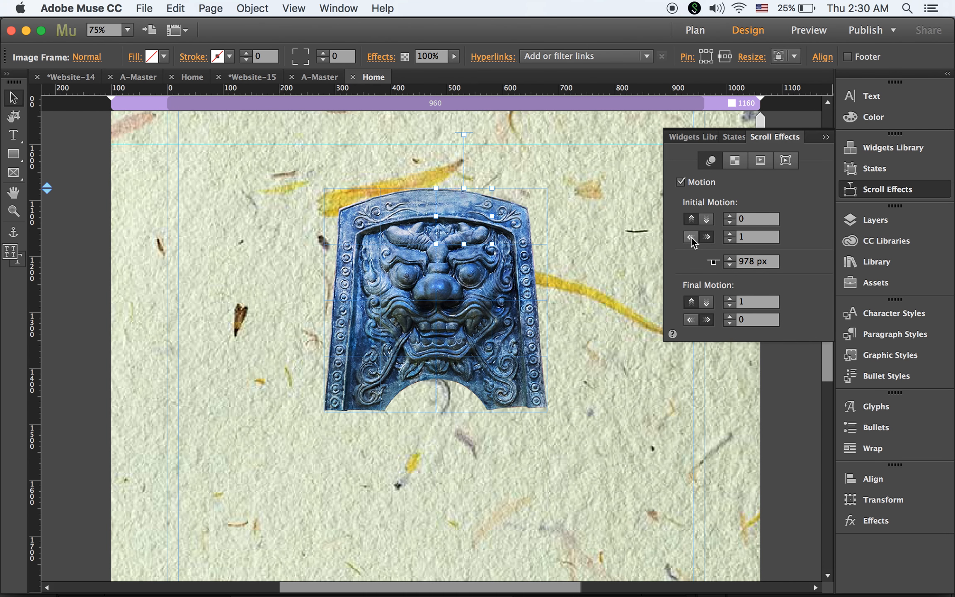
pyautogui.click(691, 236)
pyautogui.click(737, 237)
pyautogui.write('3')
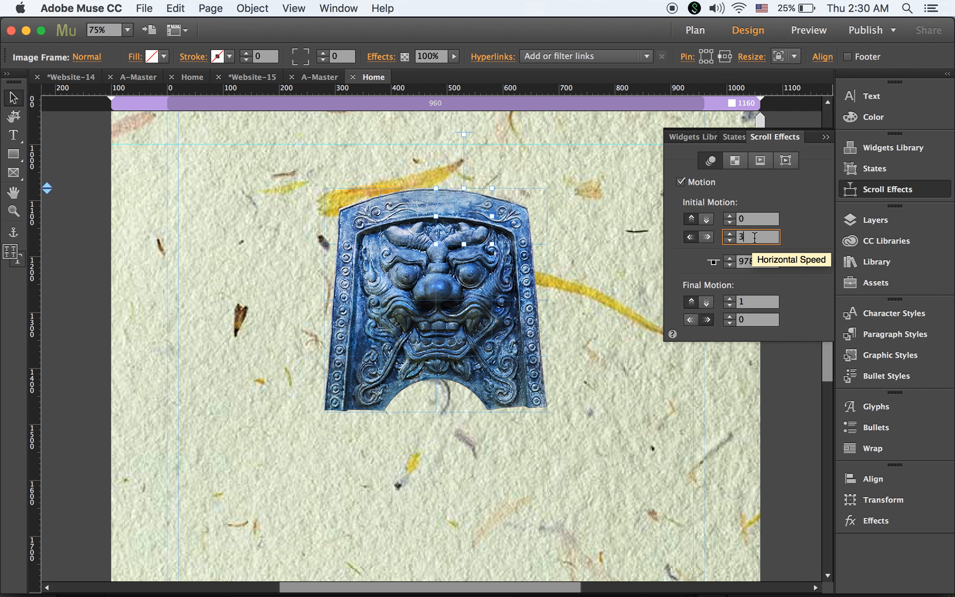
pyautogui.click(750, 221)
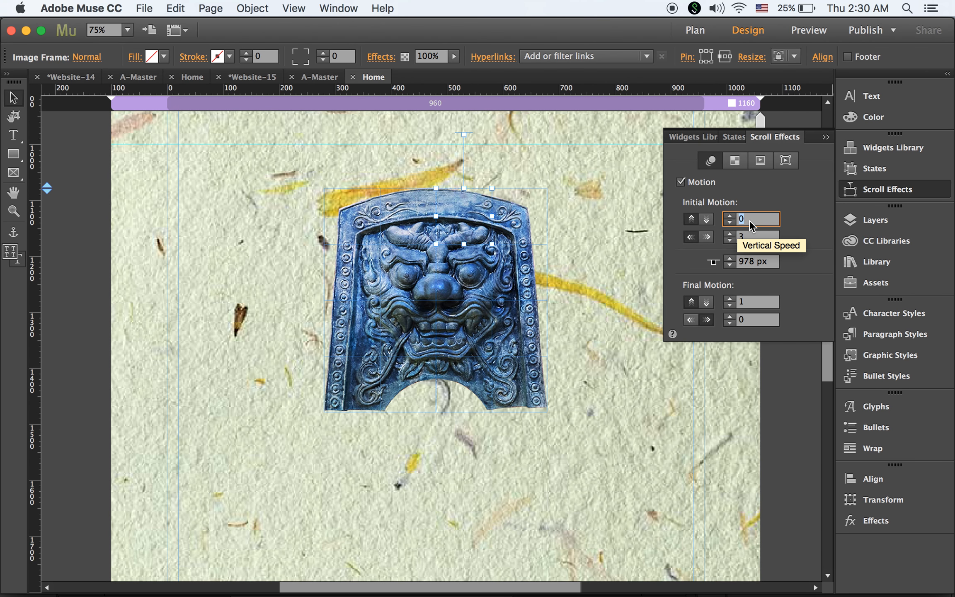
pyautogui.click(739, 228)
pyautogui.click(729, 215)
# Set the third tile's motion key position to 1000 px and its final vertical speed to 0.
pyautogui.click(753, 259)
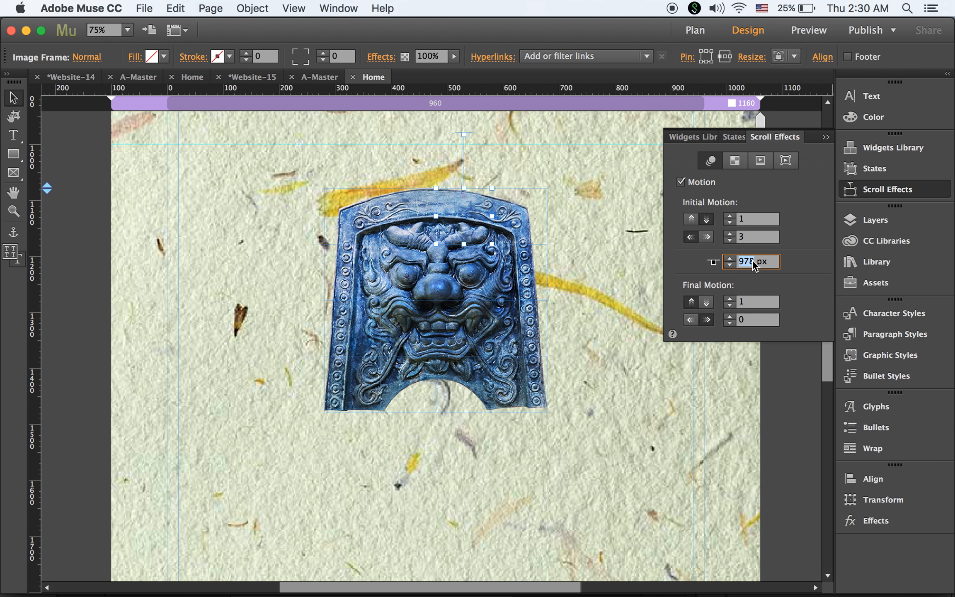
pyautogui.write('1000')
pyautogui.press('Tab')
pyautogui.write('0')
pyautogui.press('Return')
# Enable scroll motion on the top row's fourth tile, with initial motion leftward at speed 1.5 and downward at speed 2.5.
pyautogui.click(516, 216)
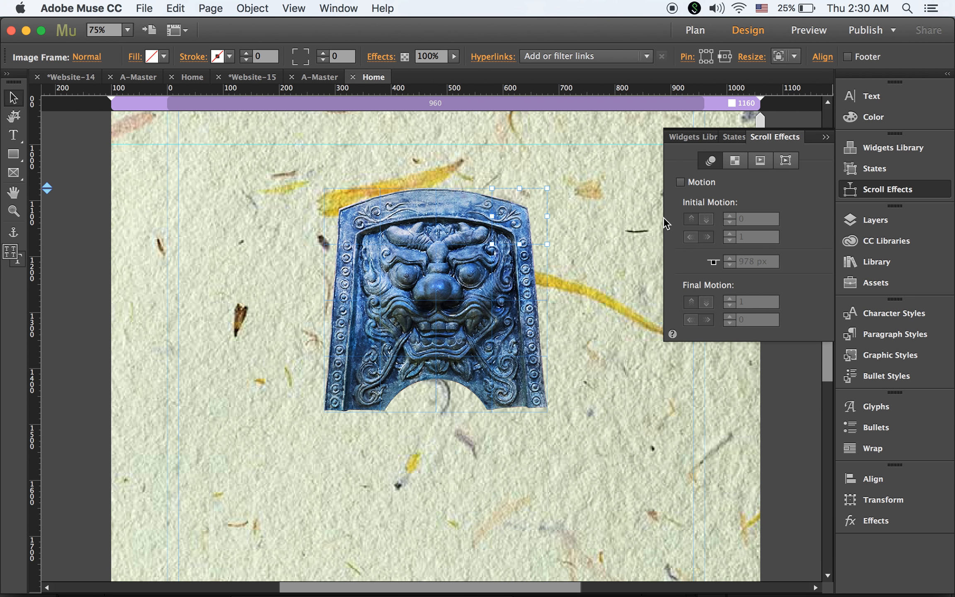
pyautogui.click(679, 182)
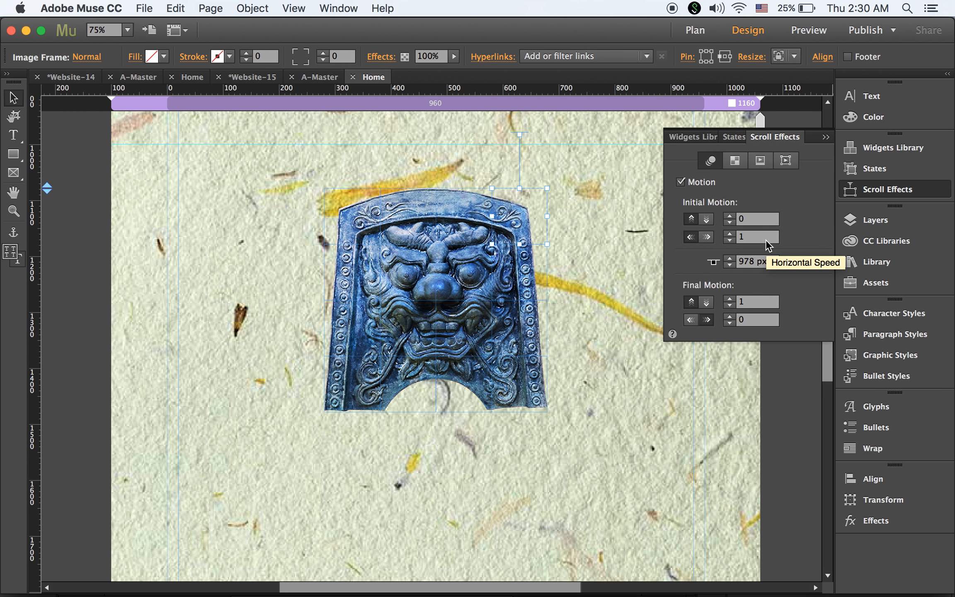
pyautogui.click(735, 237)
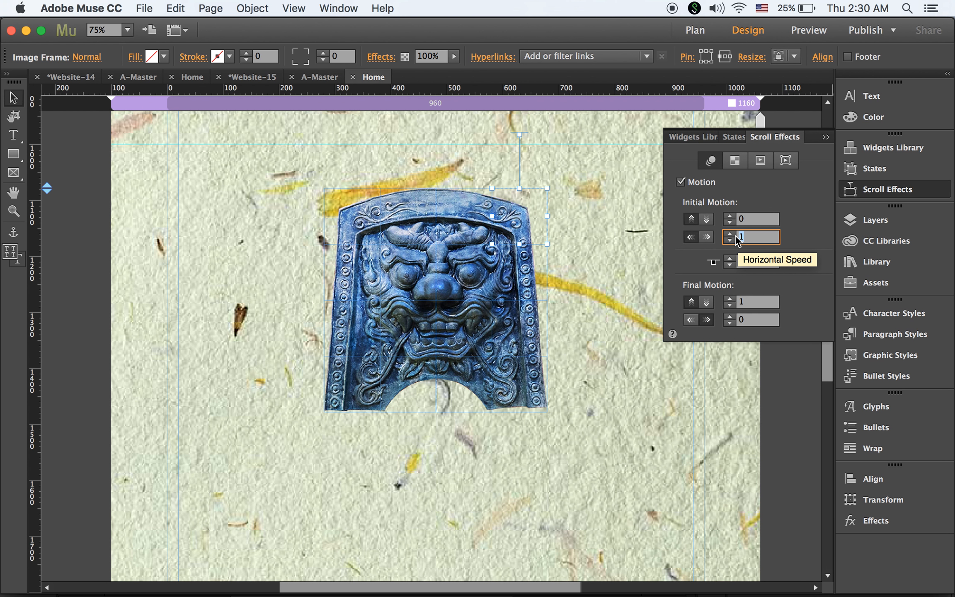
pyautogui.write('1.5')
pyautogui.press('Return')
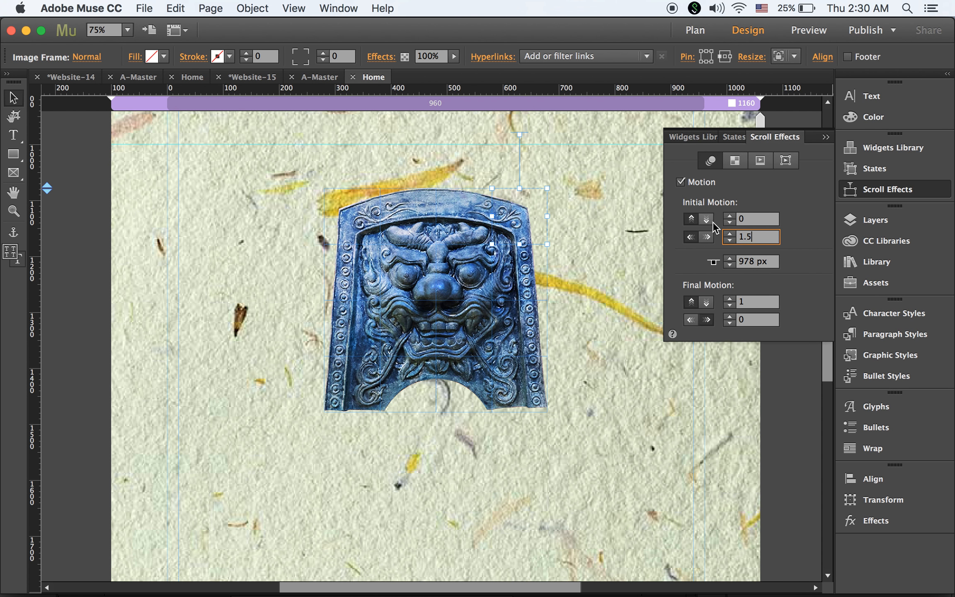
pyautogui.click(754, 218)
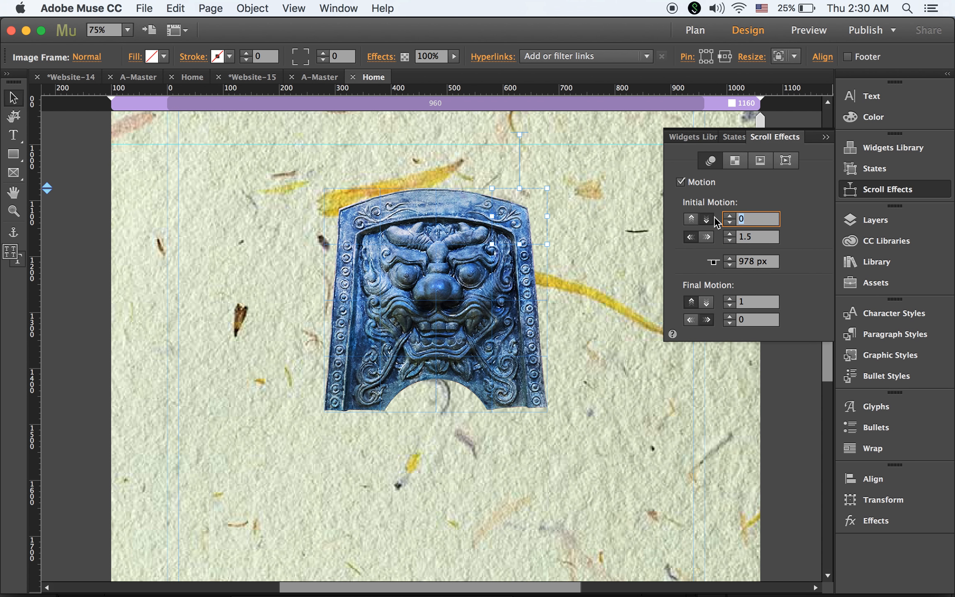
pyautogui.write('2.5')
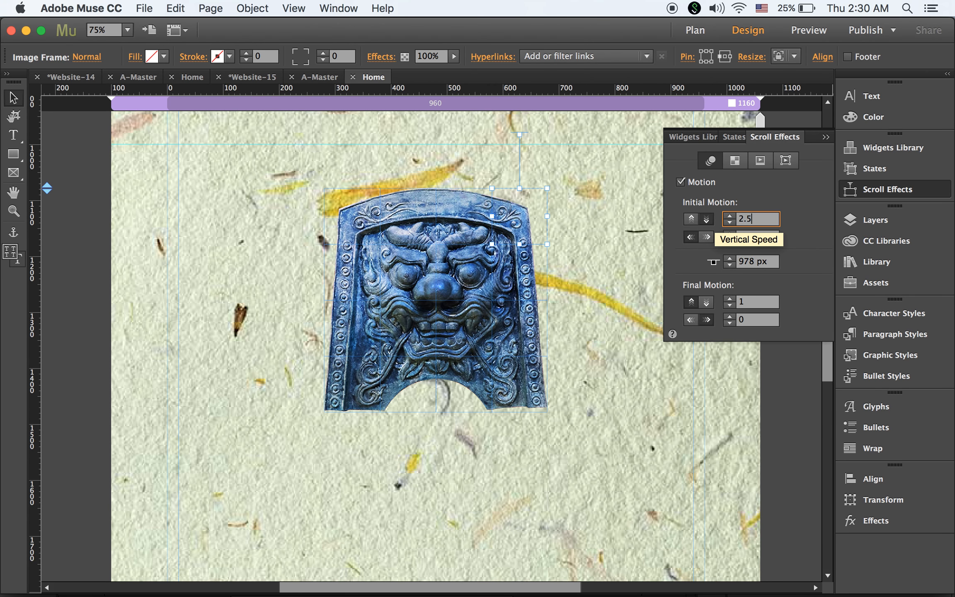
# Set the fourth tile's motion key position to 1000 px and its final vertical speed to 0.
pyautogui.click(755, 261)
pyautogui.write('1000')
pyautogui.press('Tab')
pyautogui.write('0')
pyautogui.press('Return')
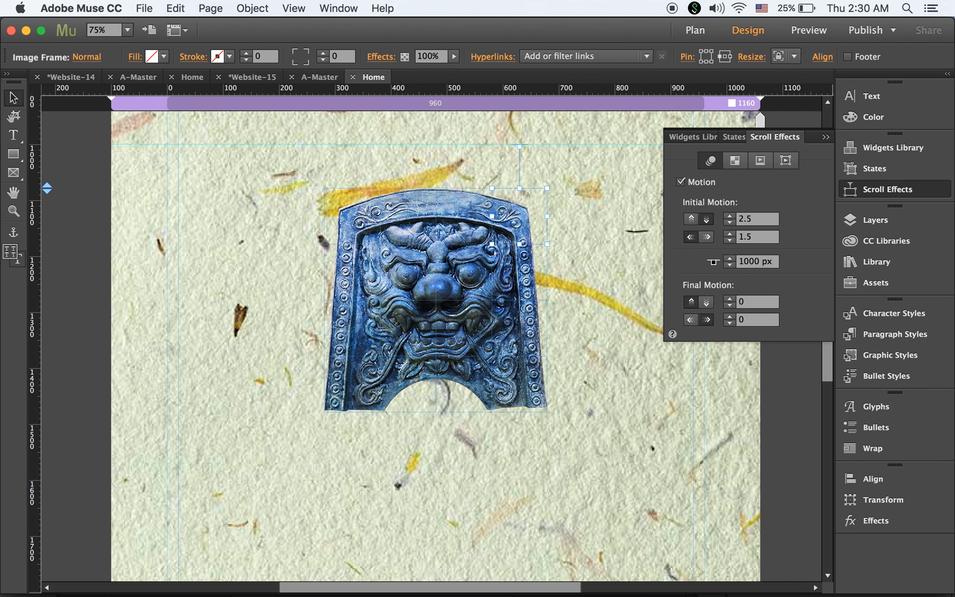
# Preview the page in the browser and examine how all four top-row tiles assemble into the mask while scrolling down and up.
pyautogui.press('super+shift+e')
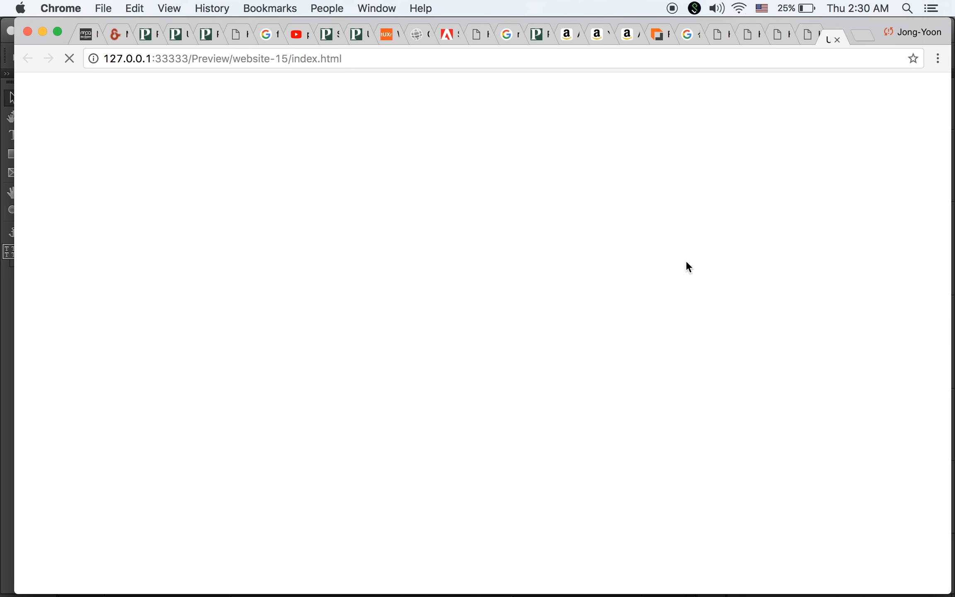
pyautogui.scroll(-8, 734, 275)
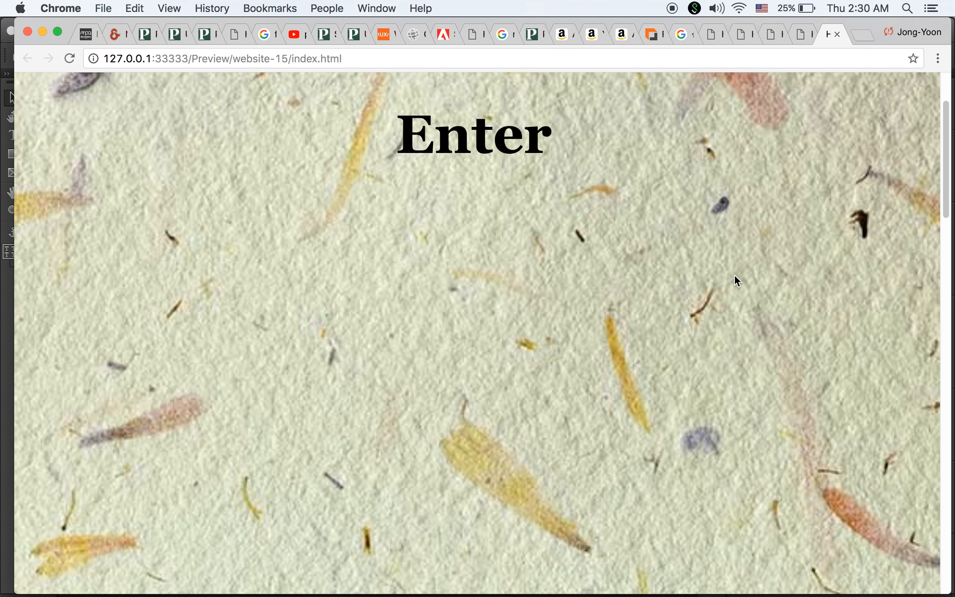
pyautogui.scroll(-10, 734, 275)
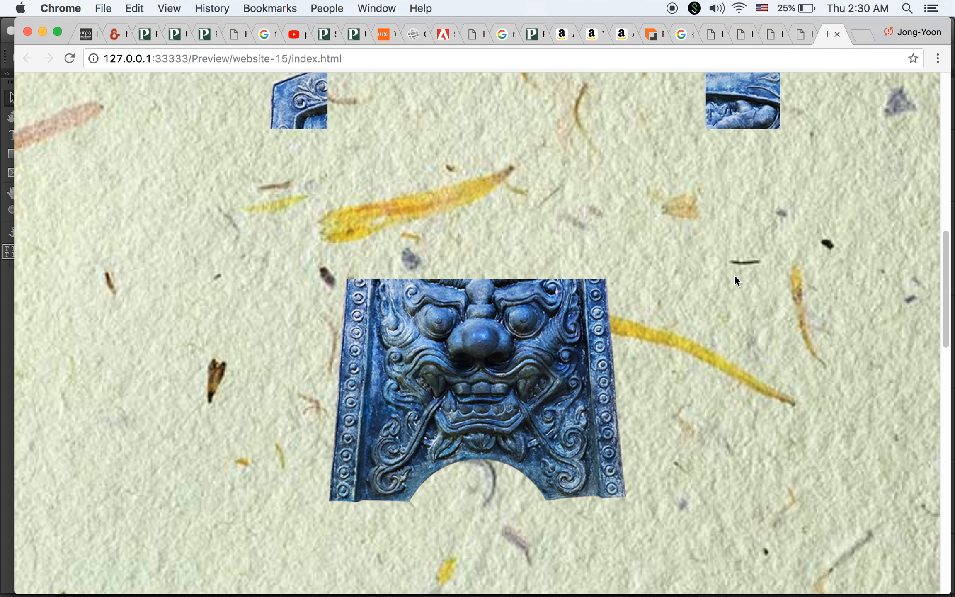
pyautogui.scroll(-2, 734, 275)
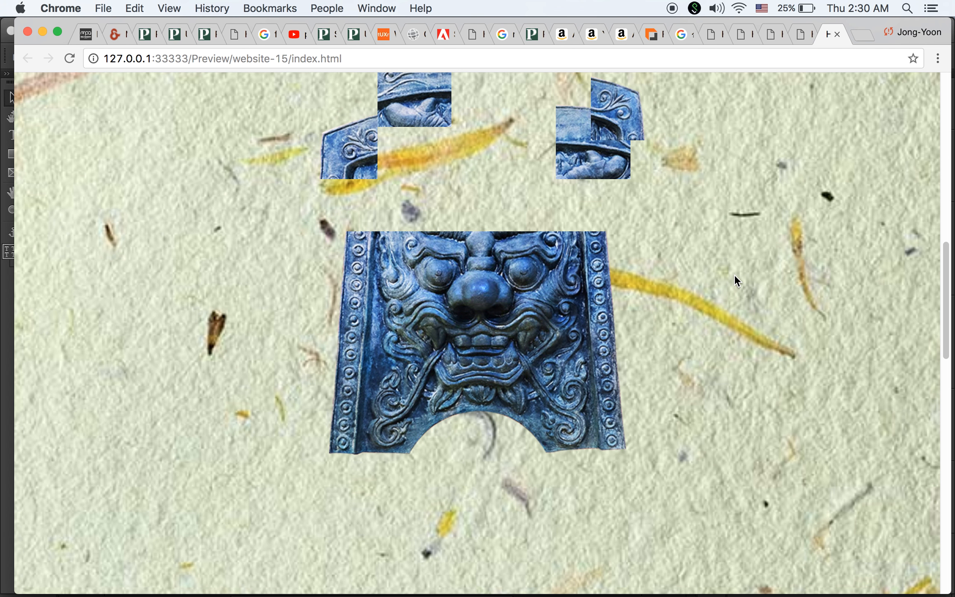
pyautogui.scroll(-2, 733, 274)
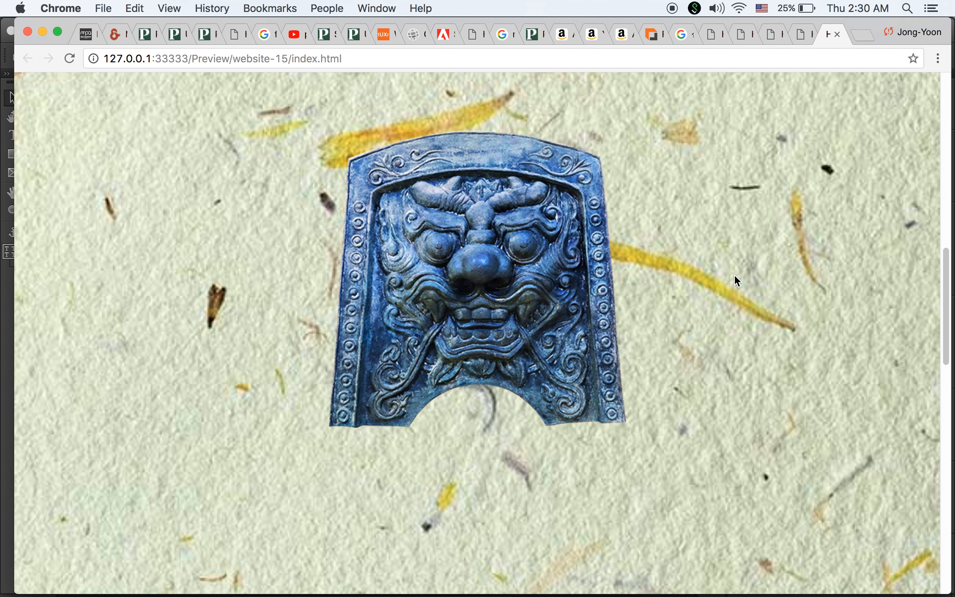
pyautogui.scroll(3, 734, 275)
pyautogui.scroll(-4, 733, 275)
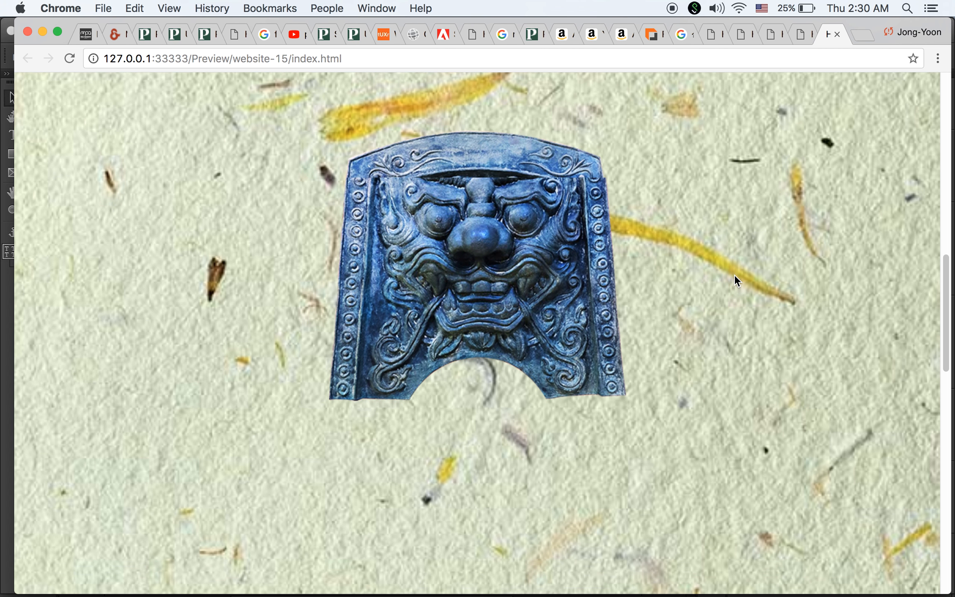
pyautogui.scroll(6, 734, 274)
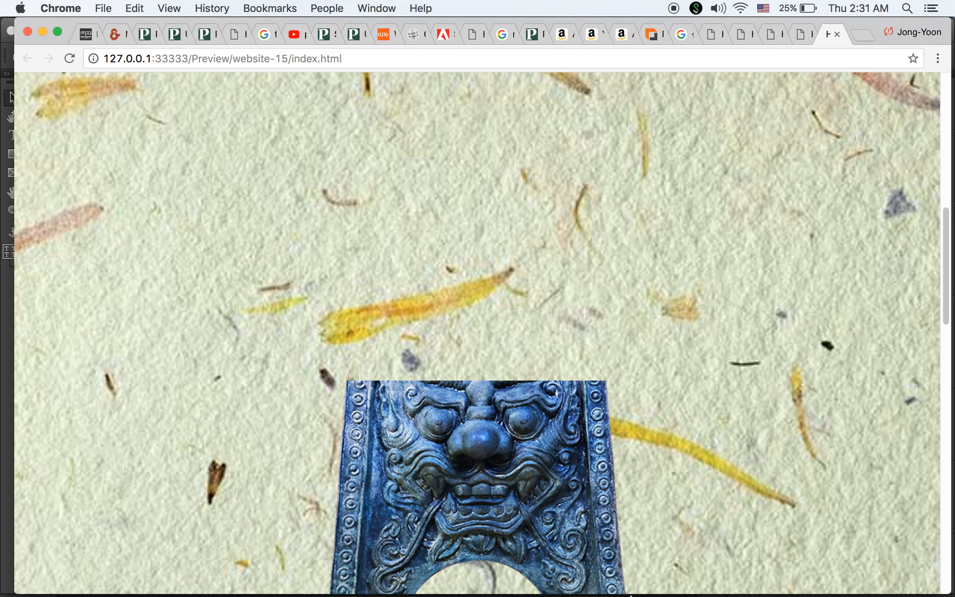
# Switch back to Adobe Muse and enable scroll motion on the second row's first tile, with initial motion rightward at speed 2 and vertical direction downward.
pyautogui.moveTo(629, 595)
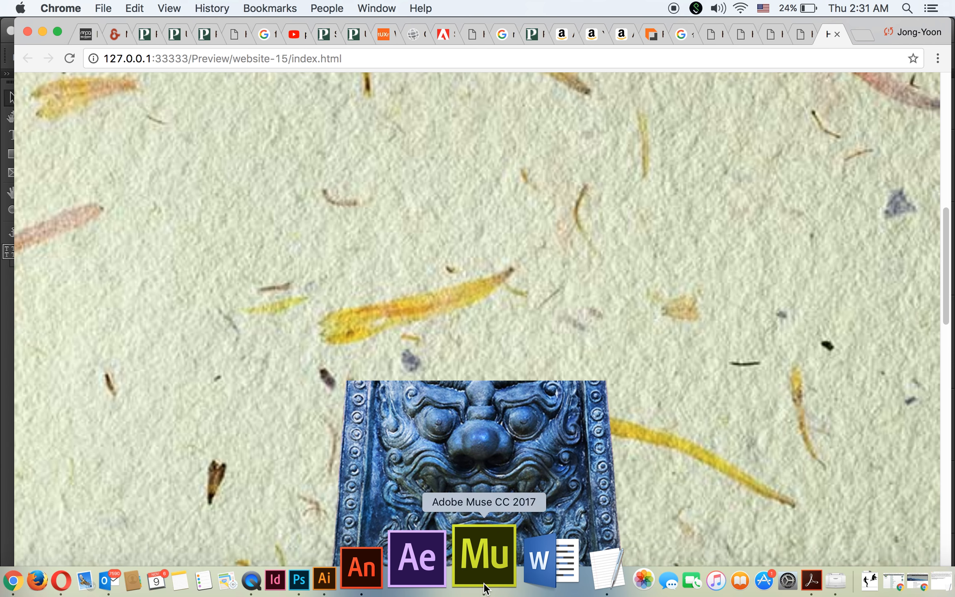
pyautogui.click(484, 572)
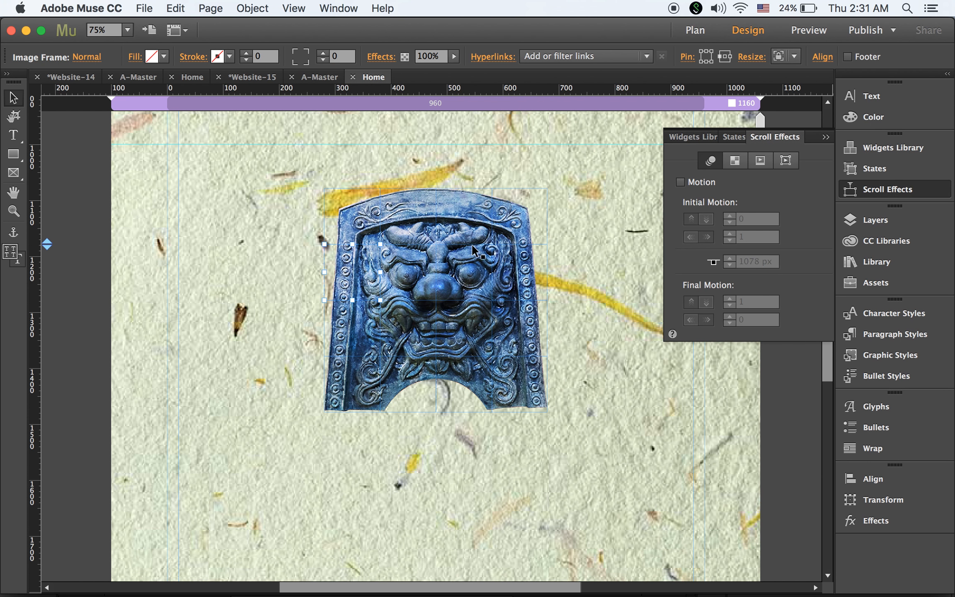
pyautogui.click(680, 182)
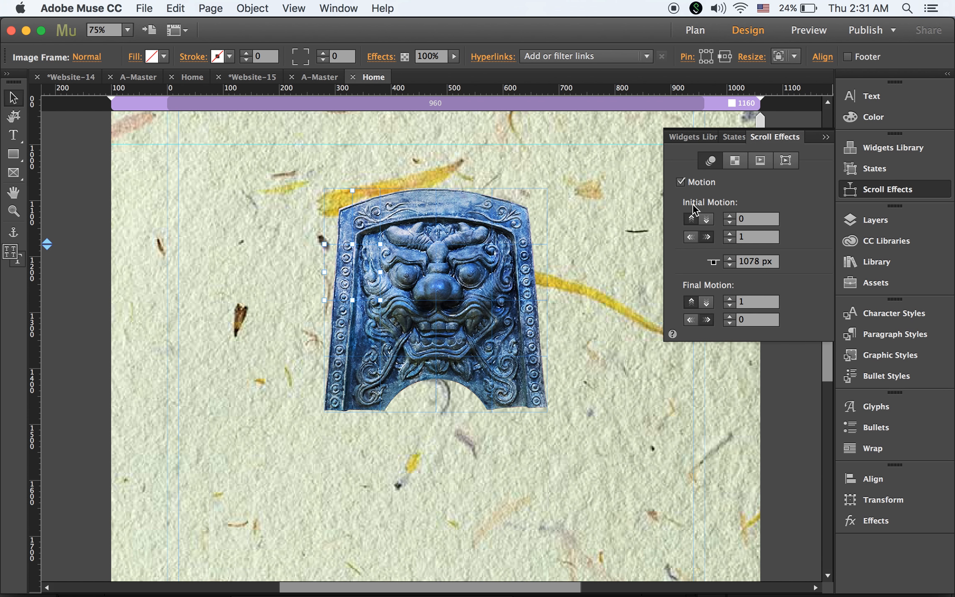
pyautogui.click(746, 237)
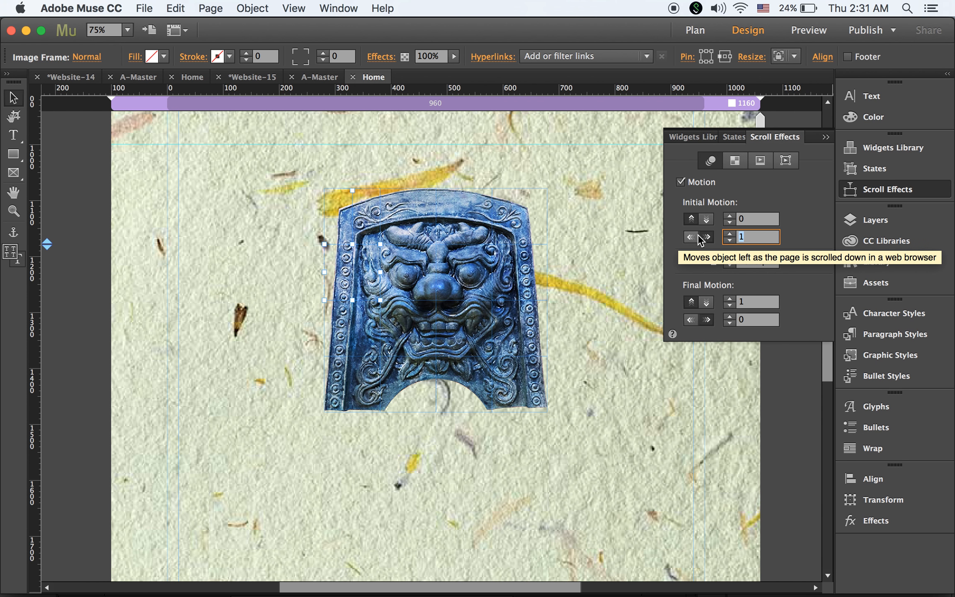
pyautogui.write('2')
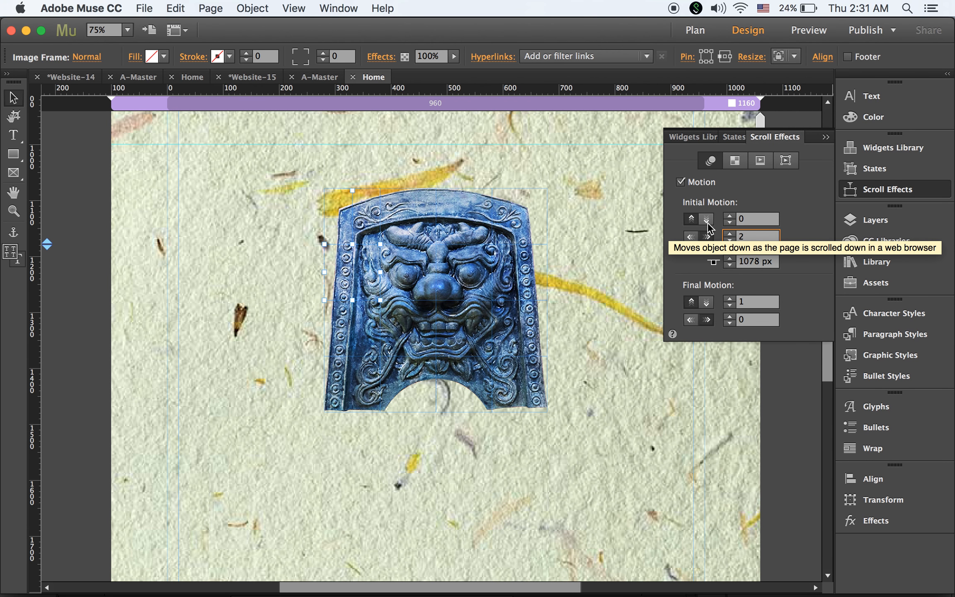
pyautogui.click(707, 223)
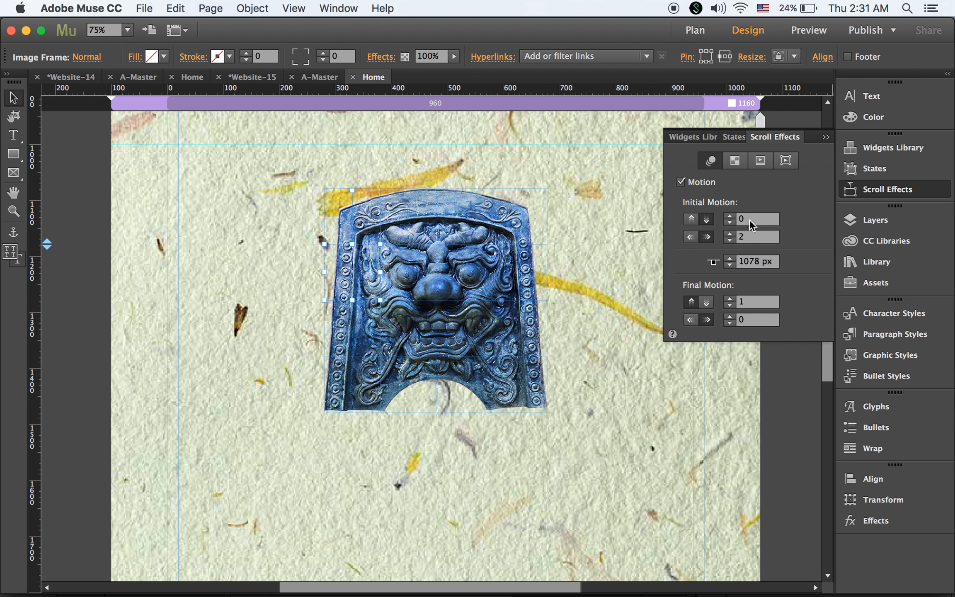
# Set the second row's first tile's motion key position to 1000 px and its final vertical speed to 0.
pyautogui.click(748, 263)
pyautogui.write('1000')
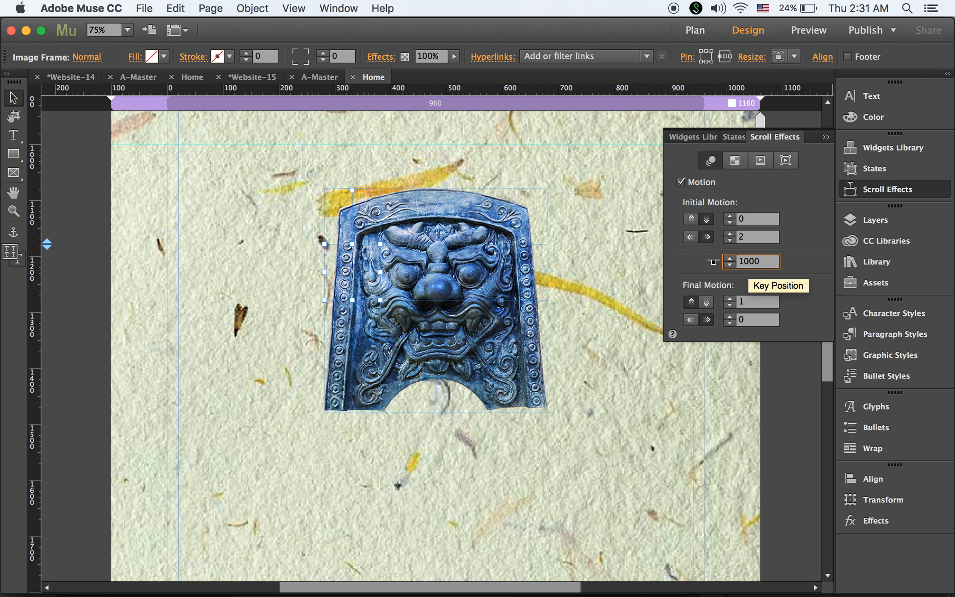
pyautogui.press('Tab')
pyautogui.write('0')
pyautogui.press('Return')
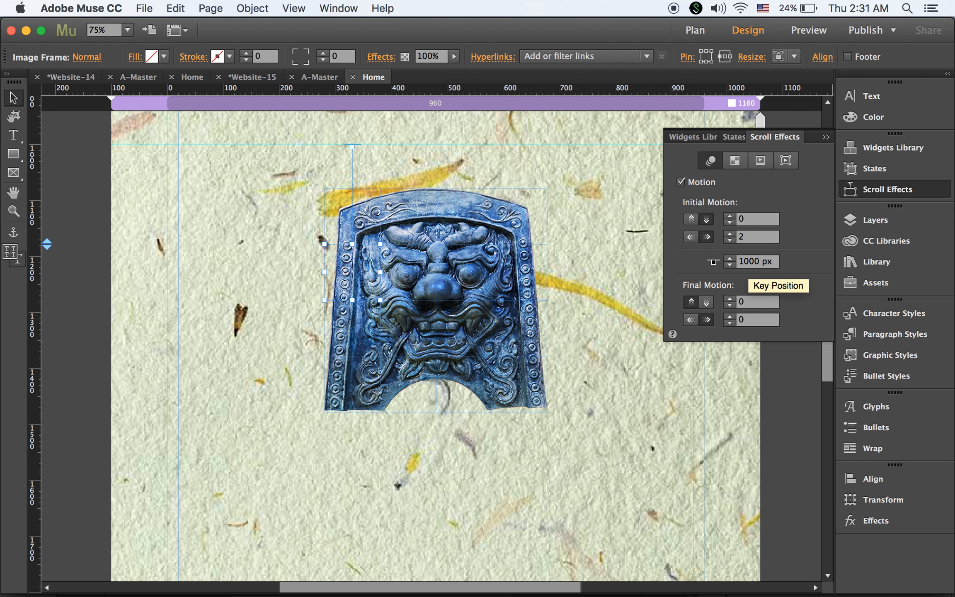
# Enable scroll motion on the second row's second tile, with initial motion rightward at speed 3 and downward at speed 1.
pyautogui.click(401, 268)
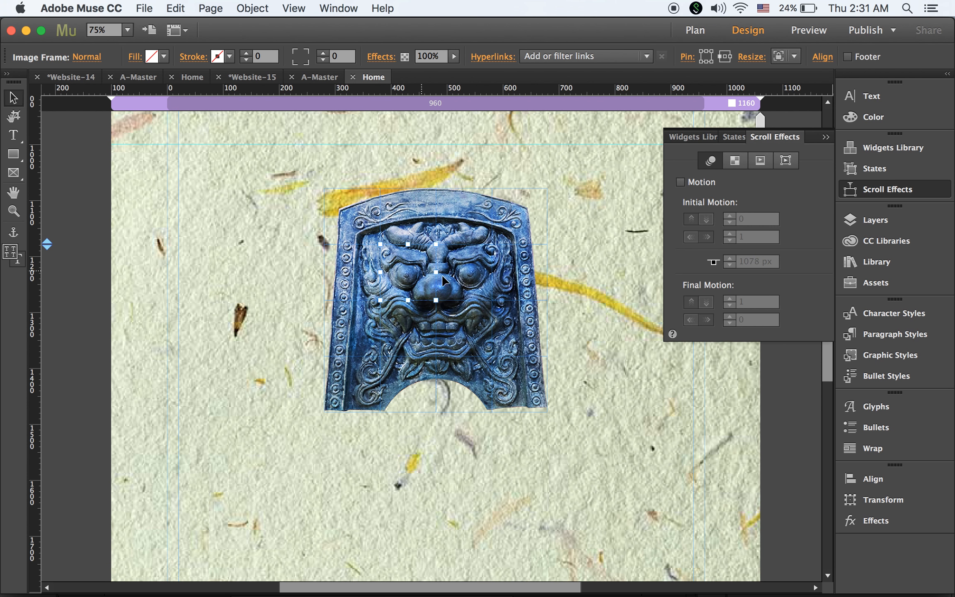
pyautogui.click(680, 183)
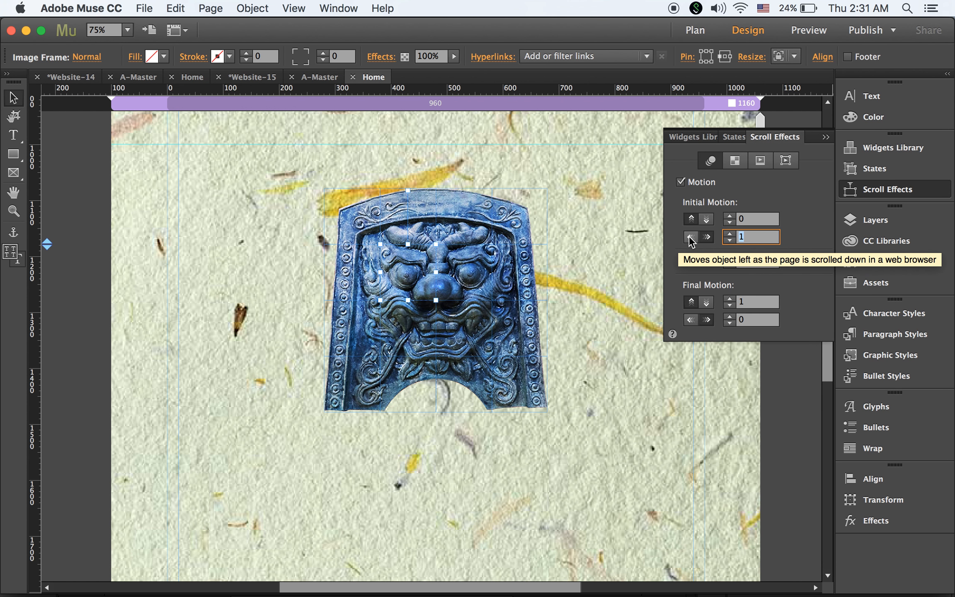
pyautogui.write('3')
pyautogui.click(707, 237)
pyautogui.click(755, 219)
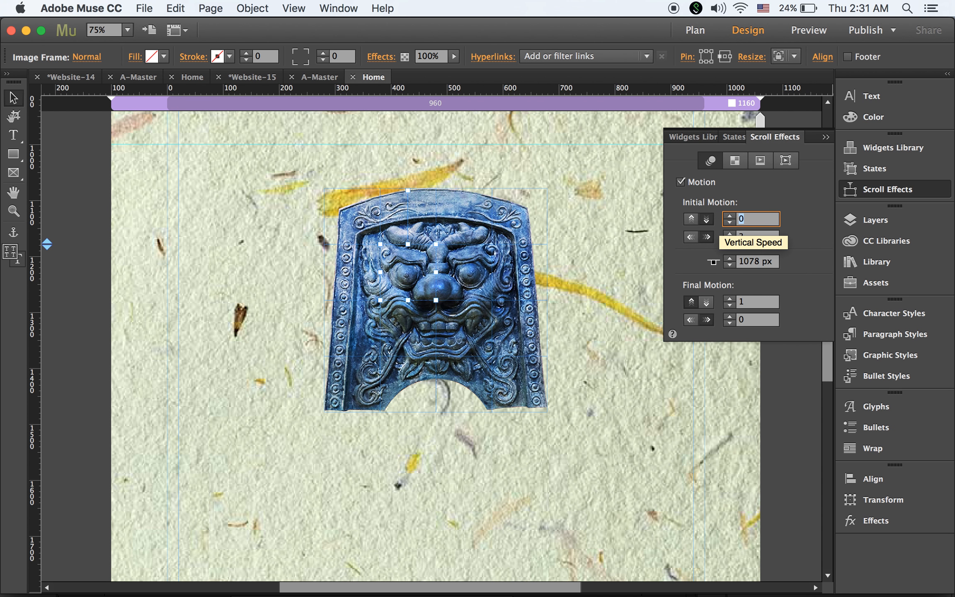
pyautogui.write('1')
# Set the second row's second tile's motion key position to 1000 px and its final vertical speed to 0.
pyautogui.click(745, 259)
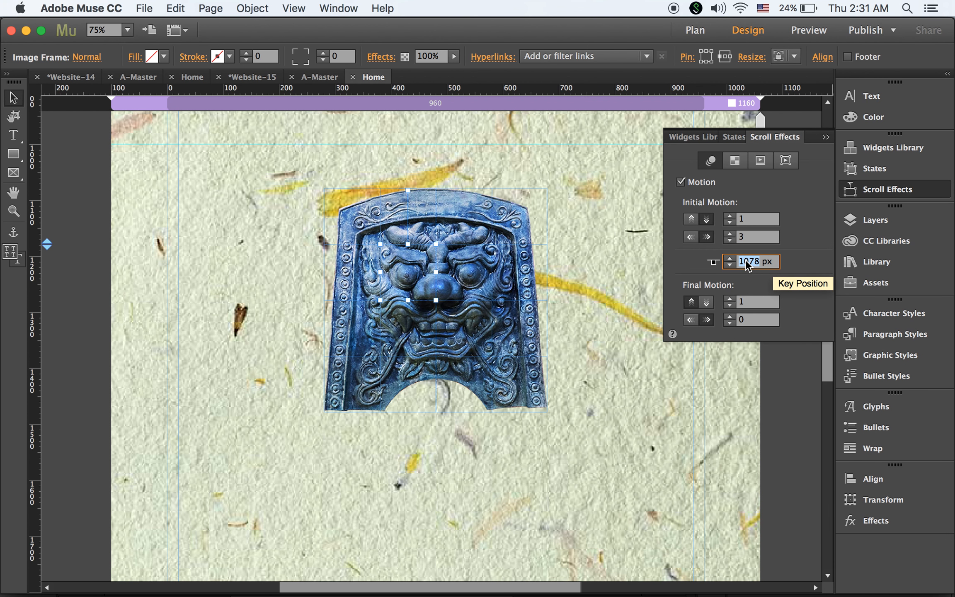
pyautogui.write('1000')
pyautogui.press('Tab')
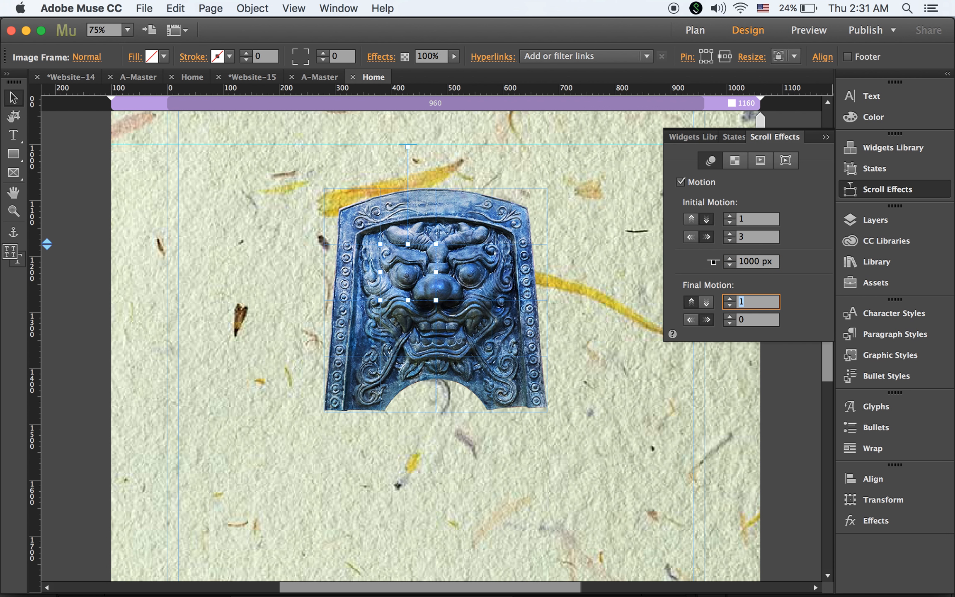
pyautogui.write('0')
pyautogui.press('Return')
# Enable scroll motion on the second row's third tile, with initial motion leftward at speed 1 and downward at speed 2.
pyautogui.click(471, 271)
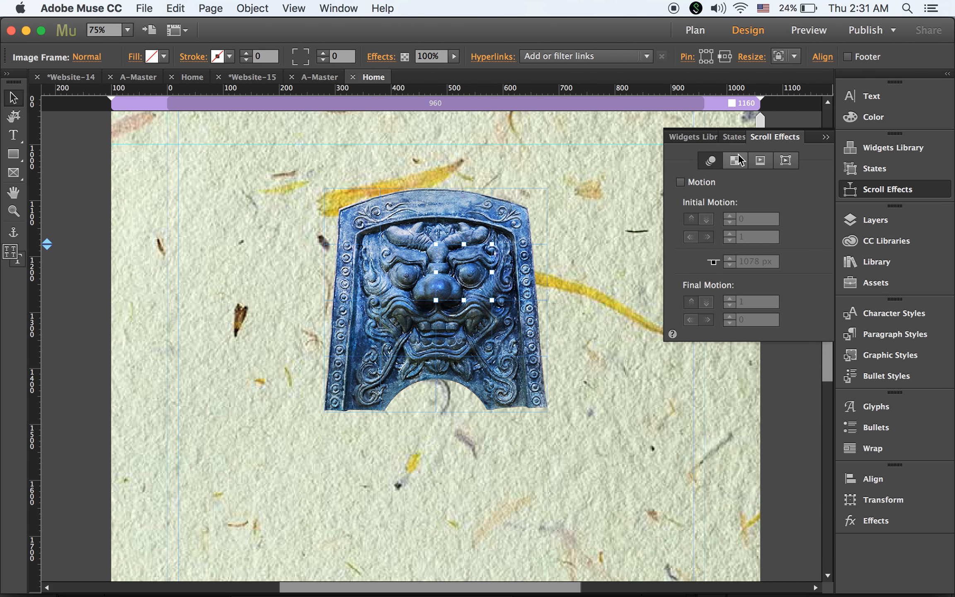
pyautogui.click(680, 182)
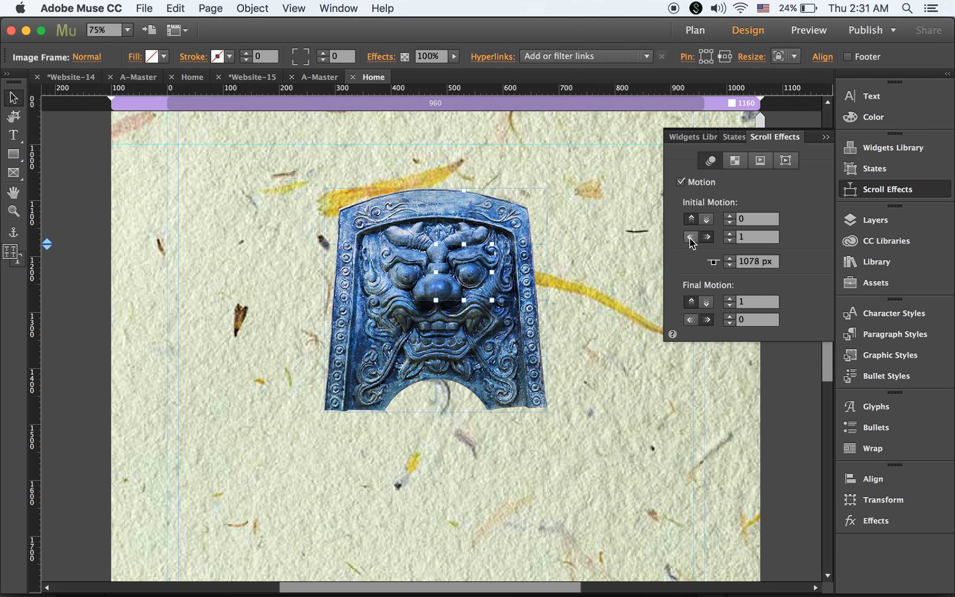
pyautogui.click(707, 219)
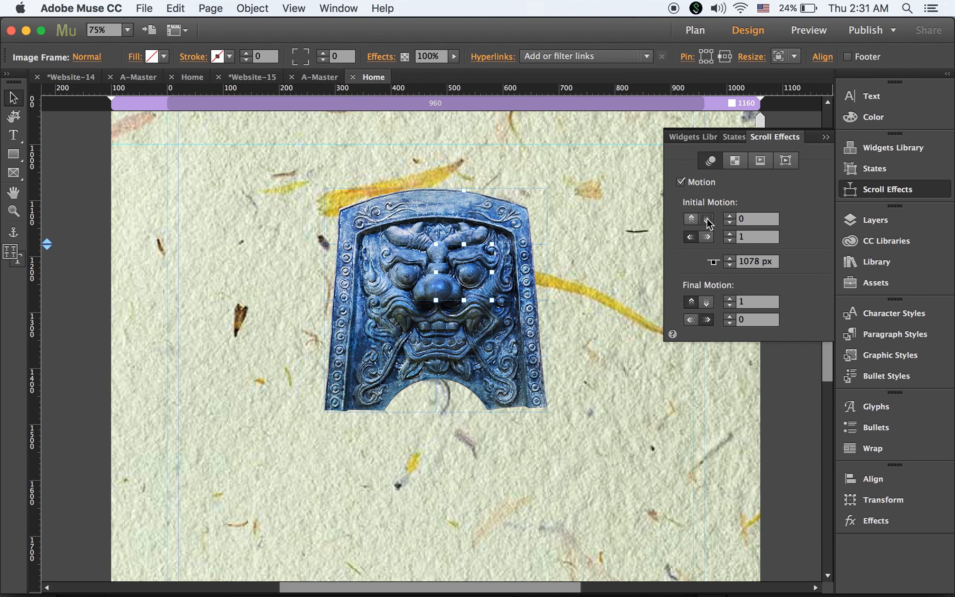
pyautogui.click(745, 221)
pyautogui.write('2')
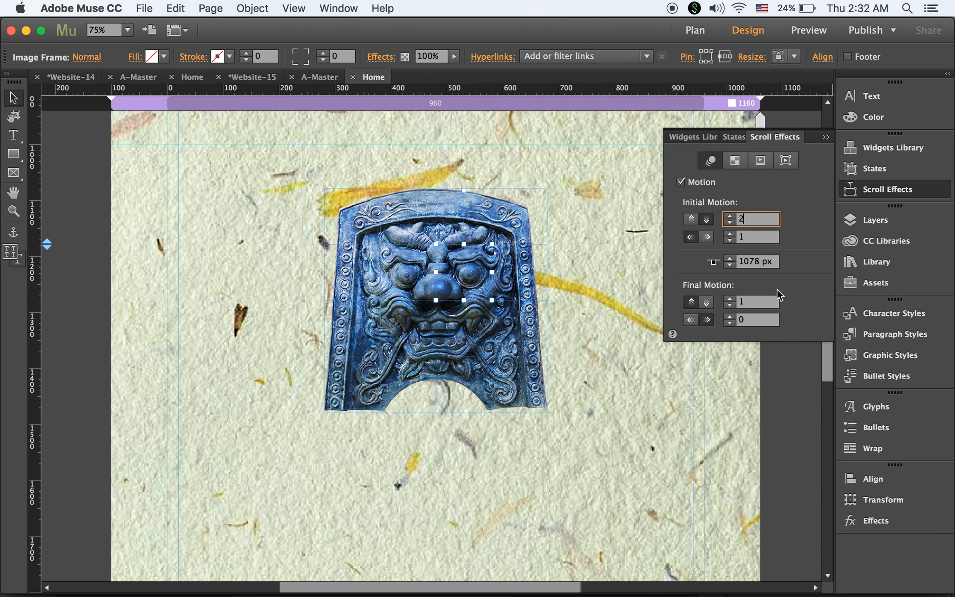
# Set the second row's third tile's motion key position to 1000 px and its final vertical speed to 0.
pyautogui.click(754, 262)
pyautogui.write('1000')
pyautogui.press('Tab')
pyautogui.write('0')
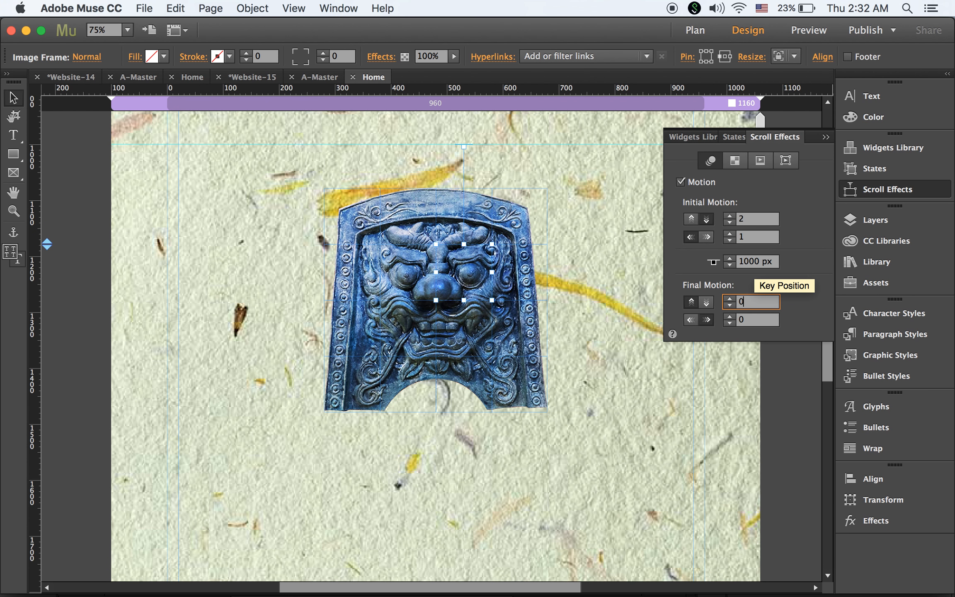
pyautogui.press('Return')
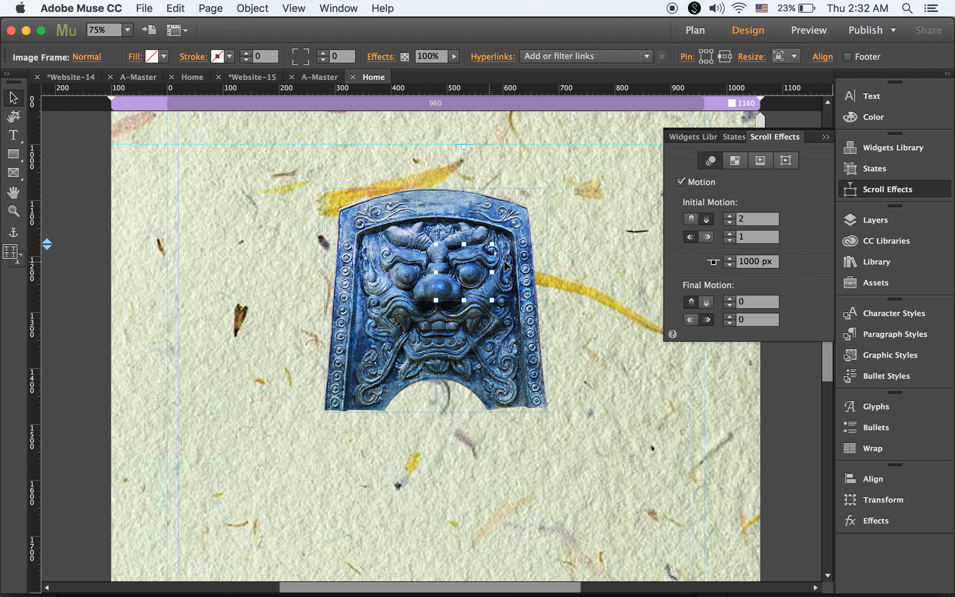
# Enable scroll motion on the second row's fourth tile, with initial motion leftward at speed 3.5 and downward at speed 2.
pyautogui.click(515, 267)
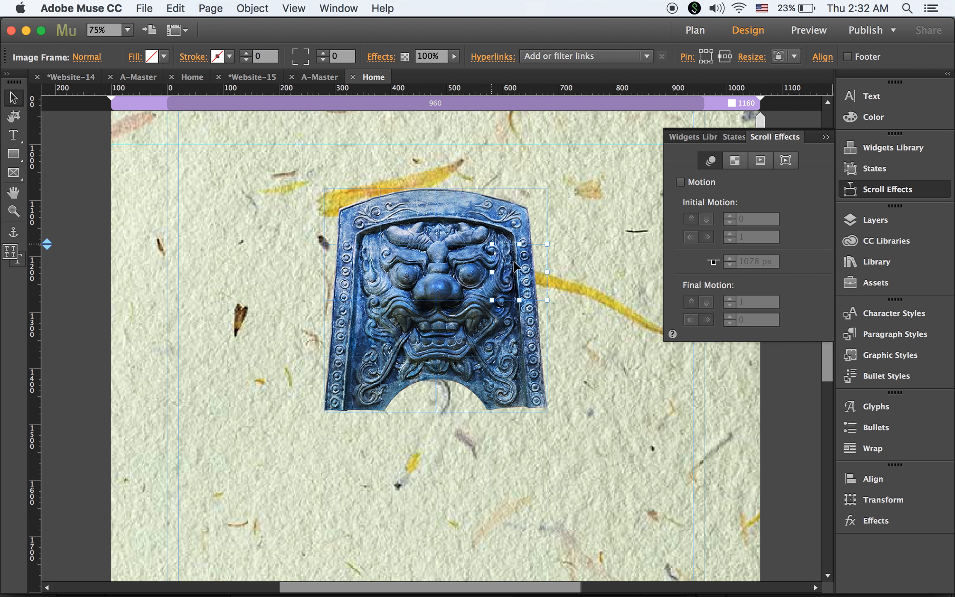
pyautogui.click(681, 182)
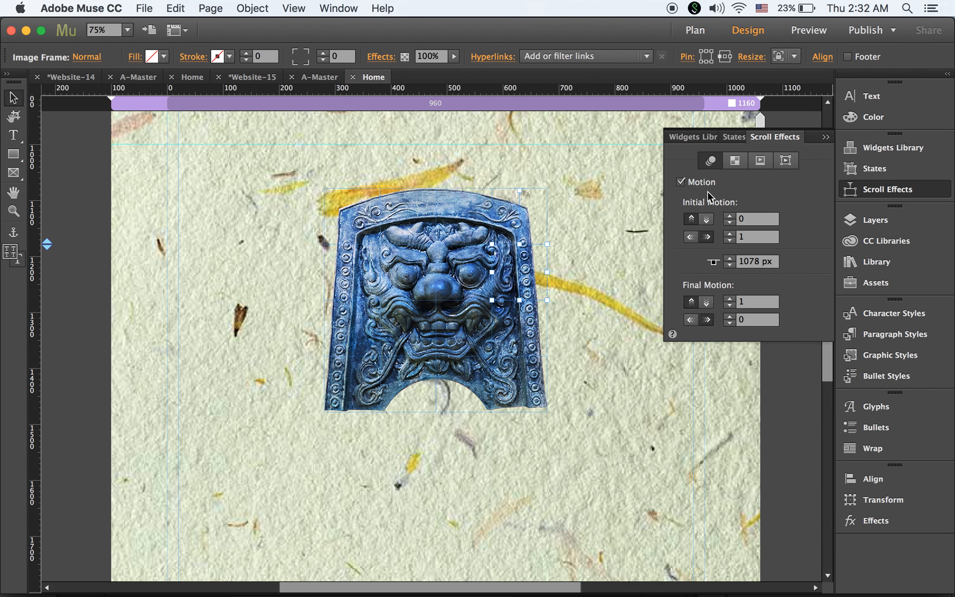
pyautogui.click(690, 237)
pyautogui.click(707, 219)
pyautogui.click(760, 237)
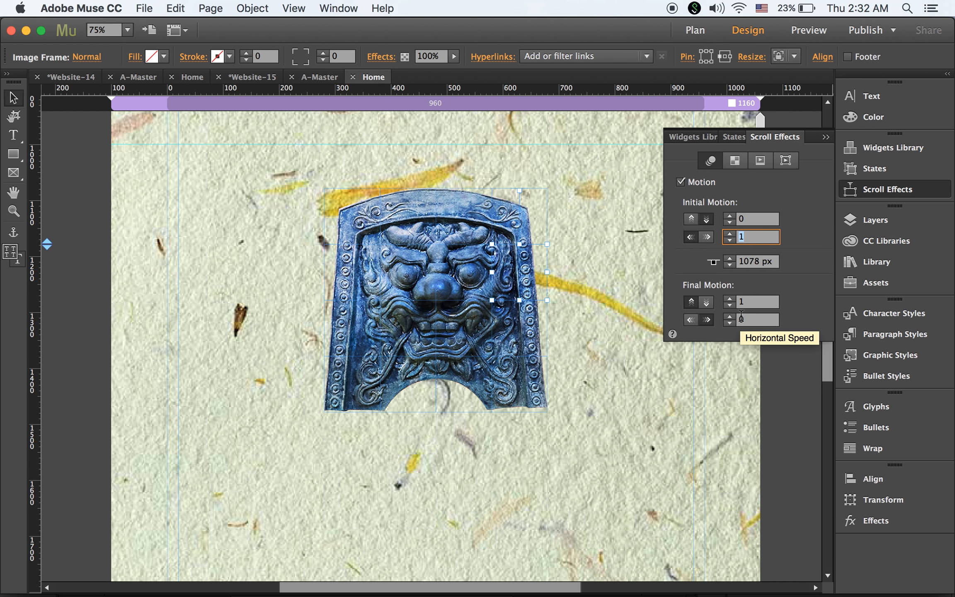
pyautogui.write('3.5')
pyautogui.click(754, 219)
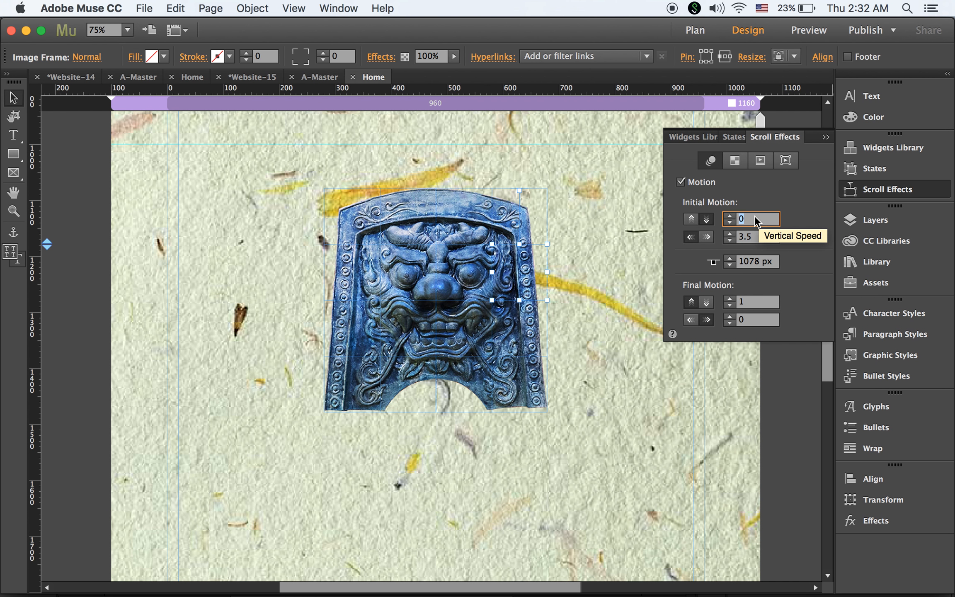
pyautogui.write('2')
# Set the second row's fourth tile's motion key position to 1000 px and its final vertical speed to 0, then deselect it.
pyautogui.moveTo(760, 261); pyautogui.dragTo(712, 265)
pyautogui.write('1000')
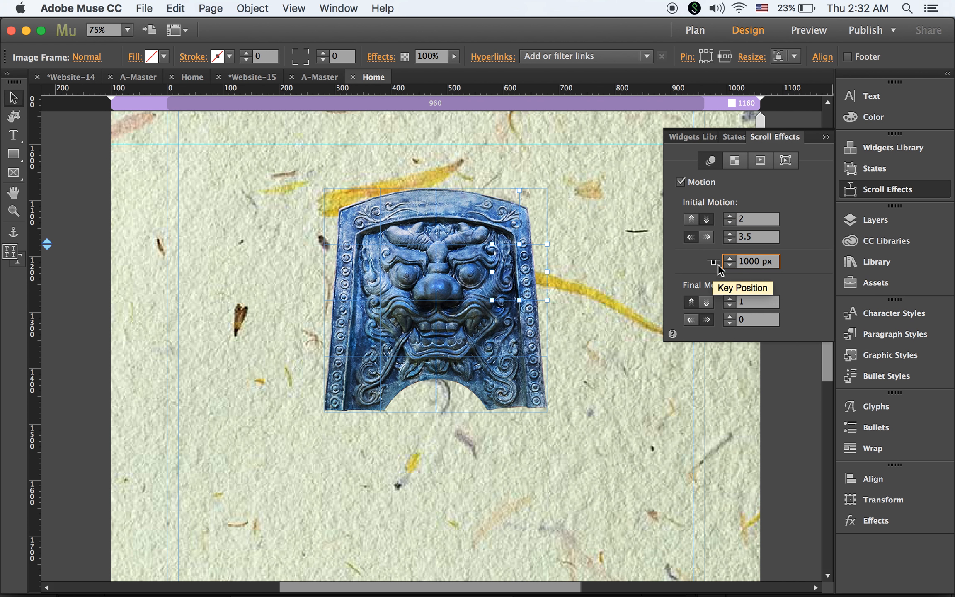
pyautogui.click(744, 302)
pyautogui.moveTo(744, 302); pyautogui.dragTo(717, 304)
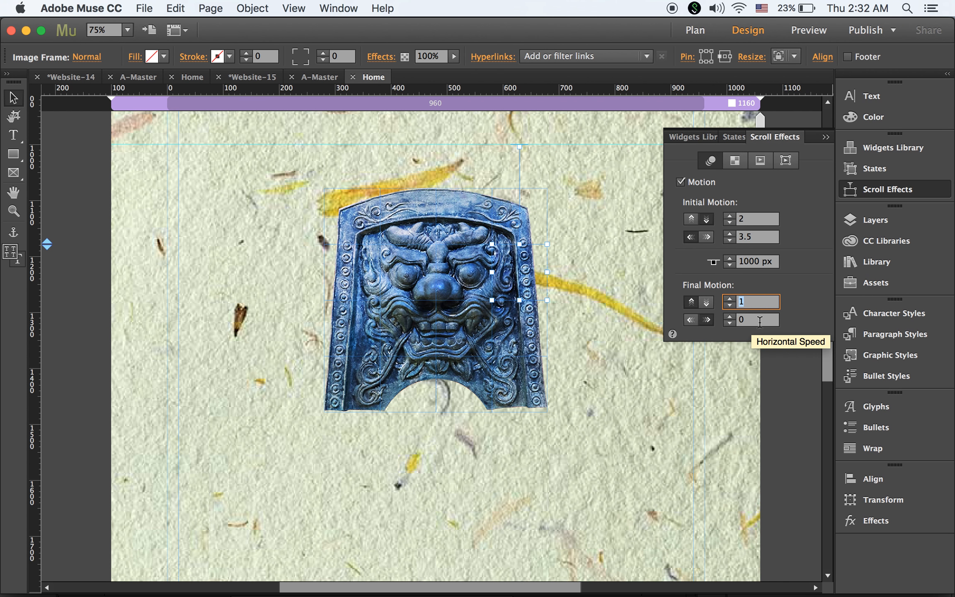
pyautogui.write('0')
pyautogui.click(682, 450)
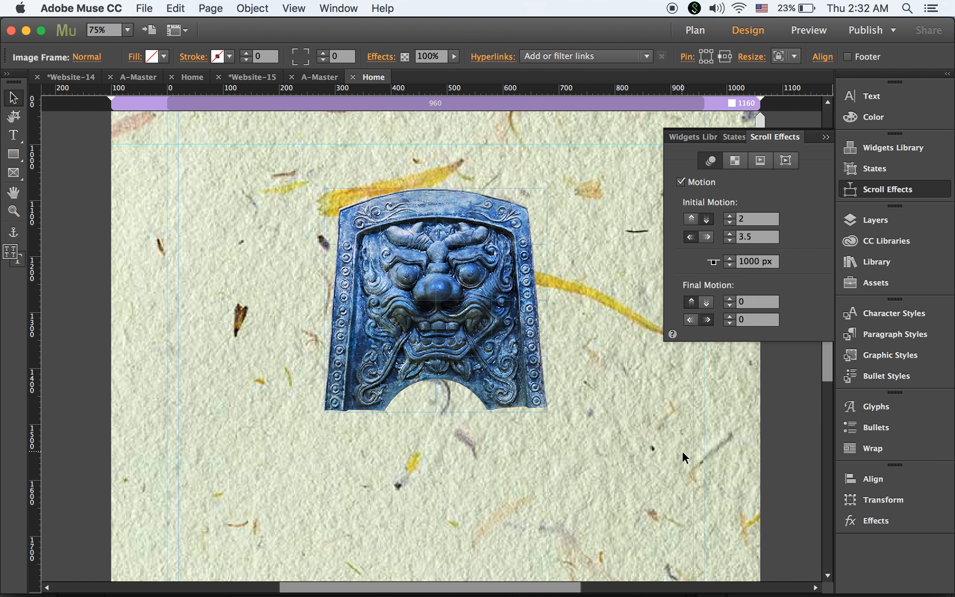
# Preview the page in the browser and examine how the tiles of the top two rows assemble while scrolling down and up.
pyautogui.press('super+shift+e')
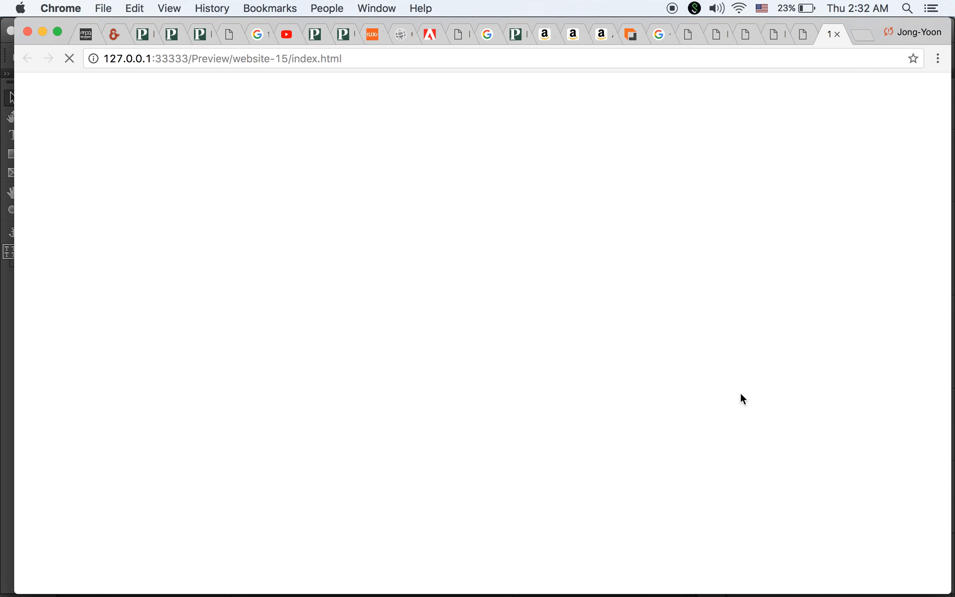
pyautogui.scroll(-2, 740, 392)
pyautogui.scroll(-10, 740, 397)
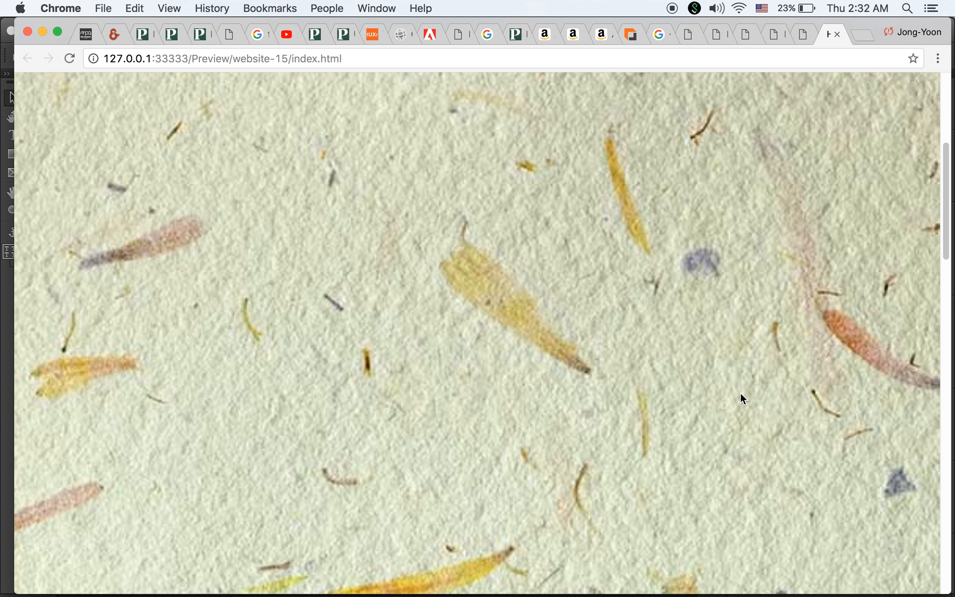
pyautogui.scroll(-5, 740, 392)
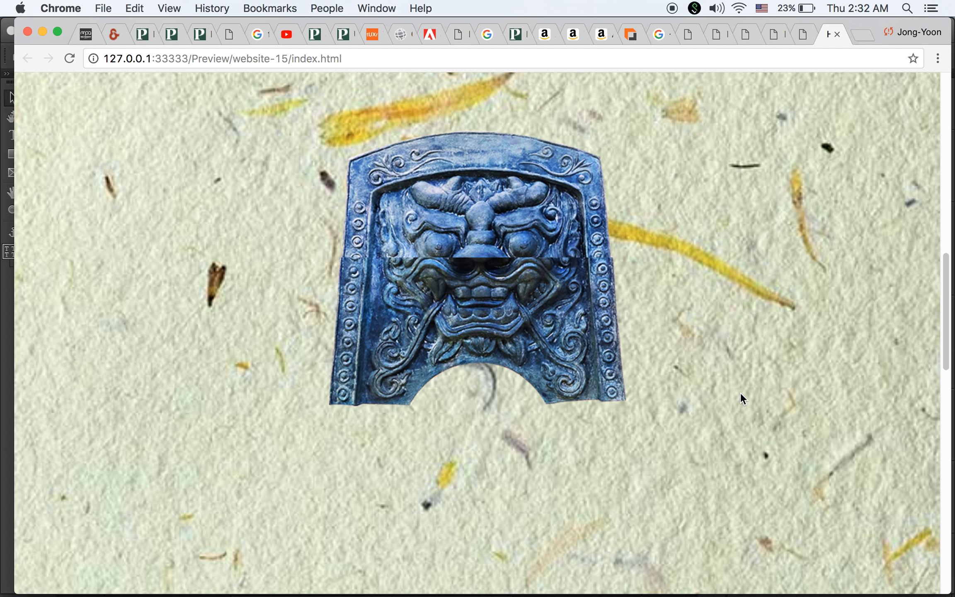
pyautogui.scroll(6, 740, 392)
pyautogui.scroll(-4, 740, 398)
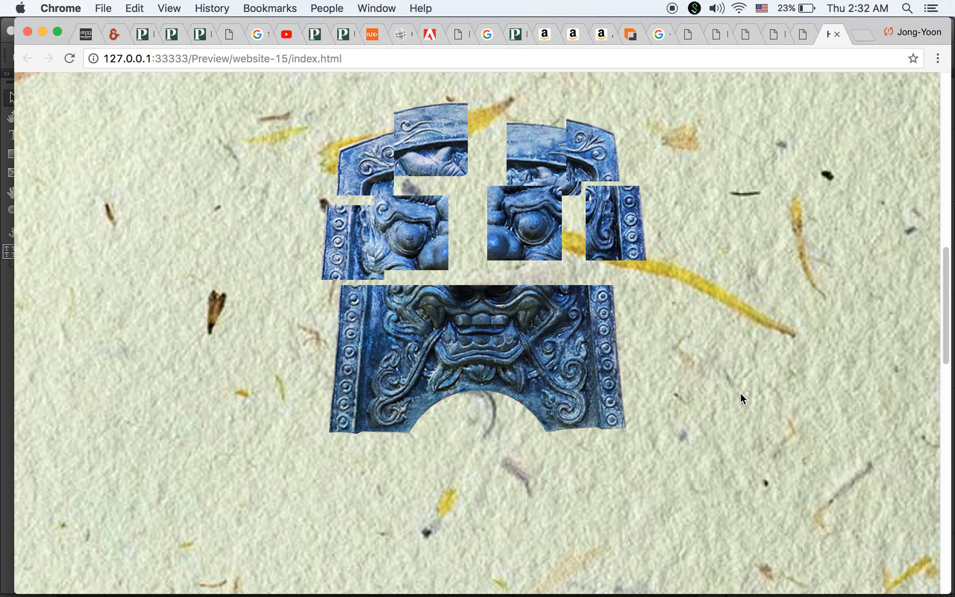
pyautogui.scroll(4, 740, 399)
pyautogui.scroll(-3, 740, 398)
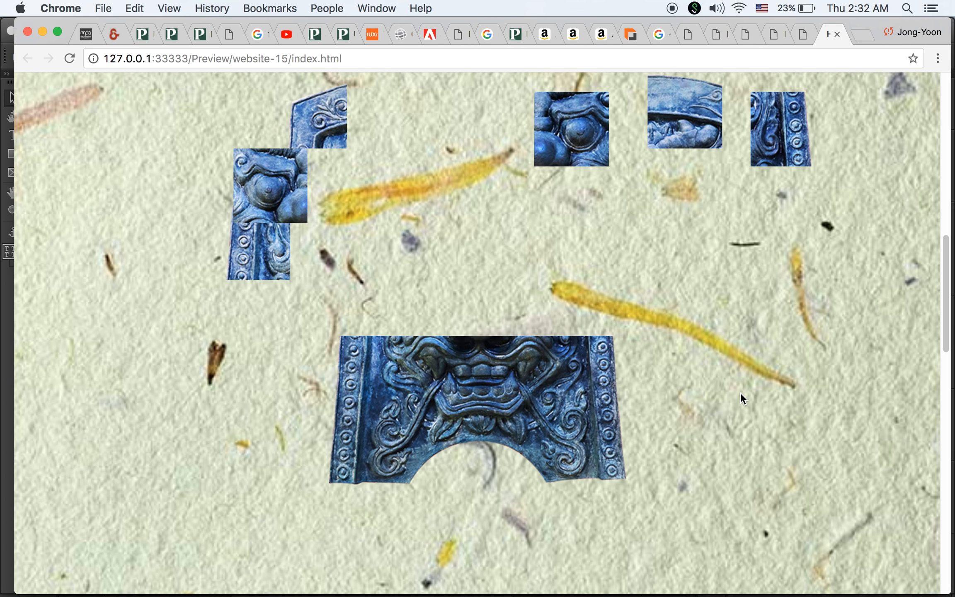
pyautogui.scroll(3, 740, 396)
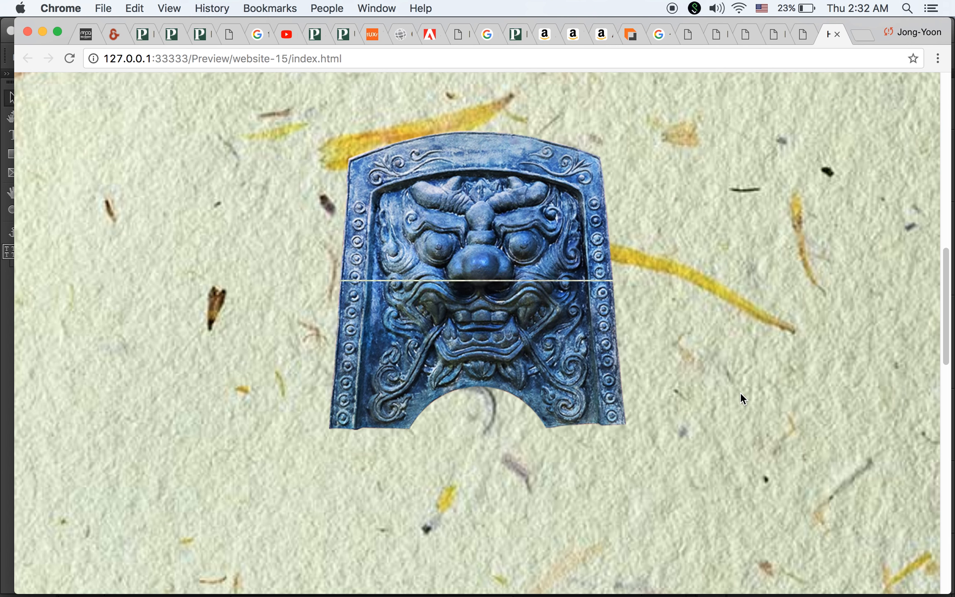
pyautogui.scroll(-3, 740, 396)
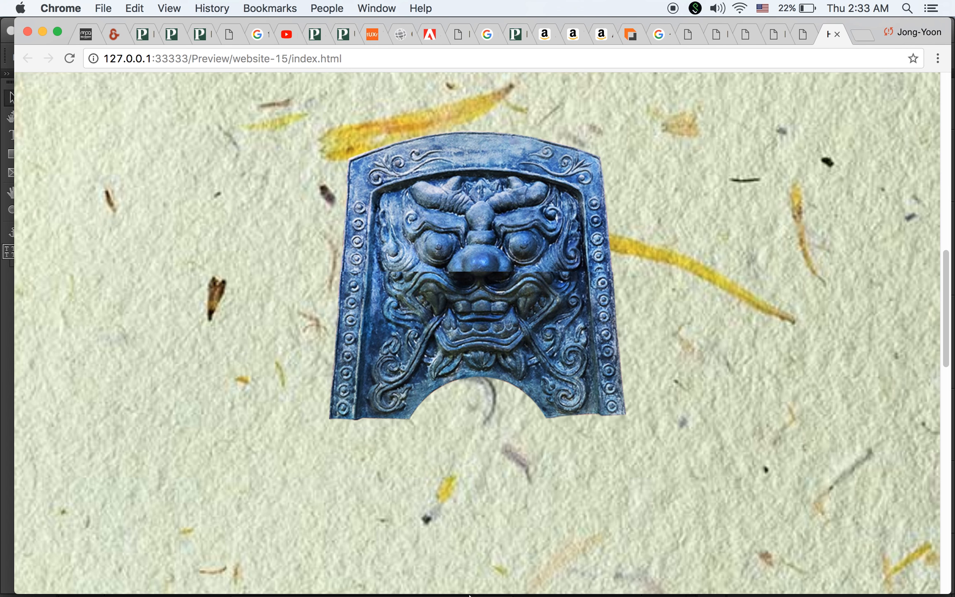
# Switch back to Adobe Muse and enable scroll motion on the third row's first tile, with initial motion rightward at speed 1 and upward at speed 3.
pyautogui.moveTo(319, 574)
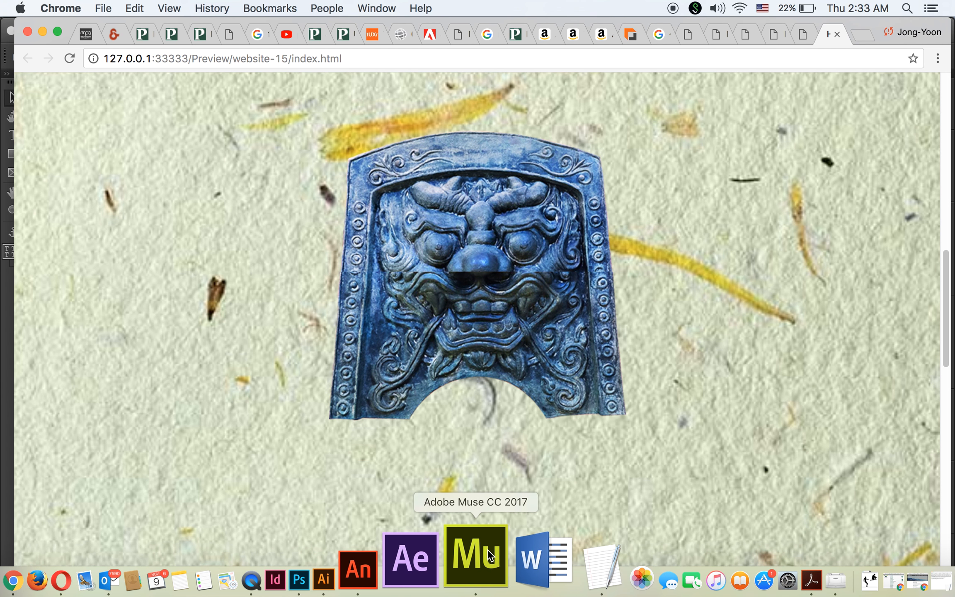
pyautogui.click(487, 549)
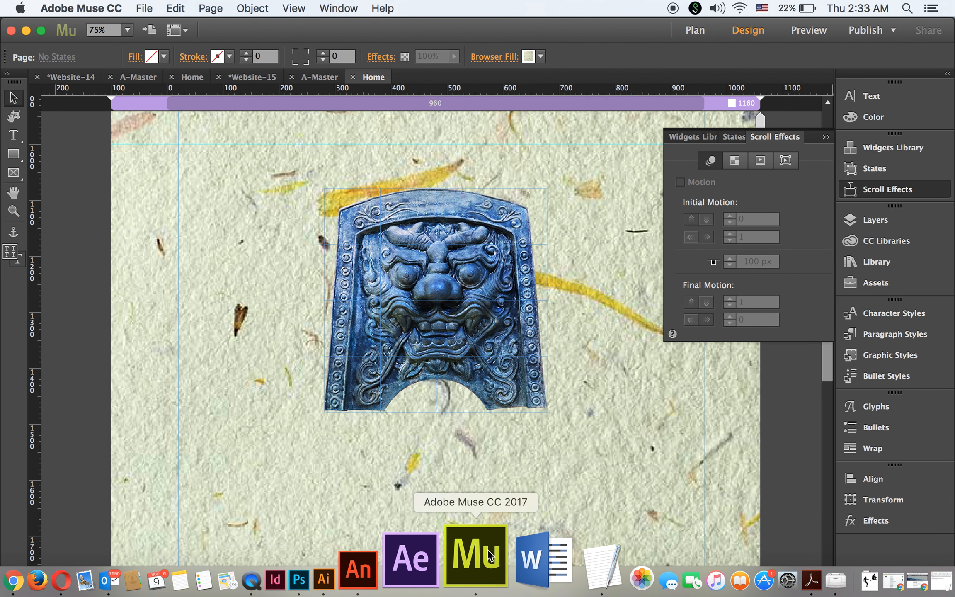
pyautogui.click(355, 324)
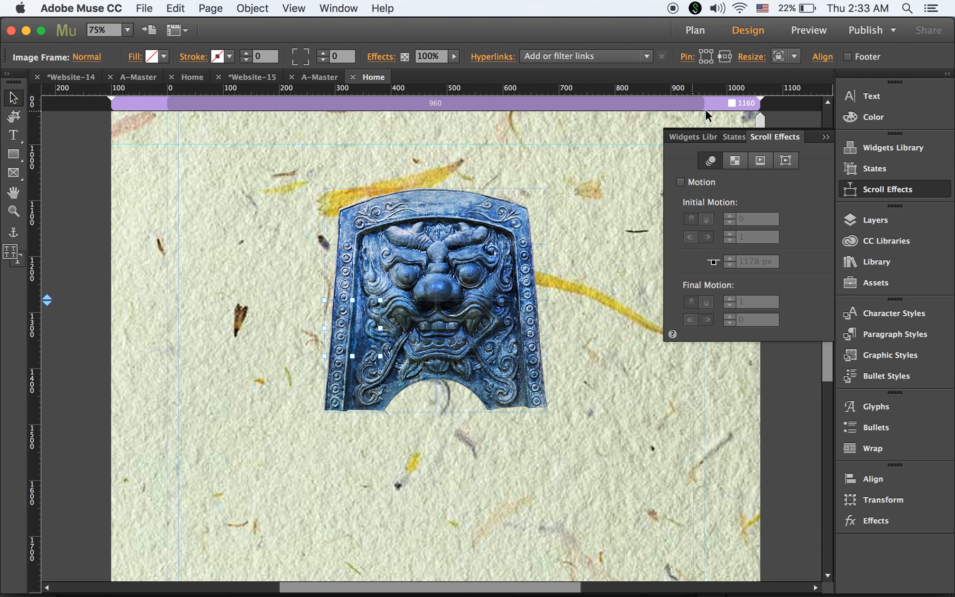
pyautogui.click(680, 183)
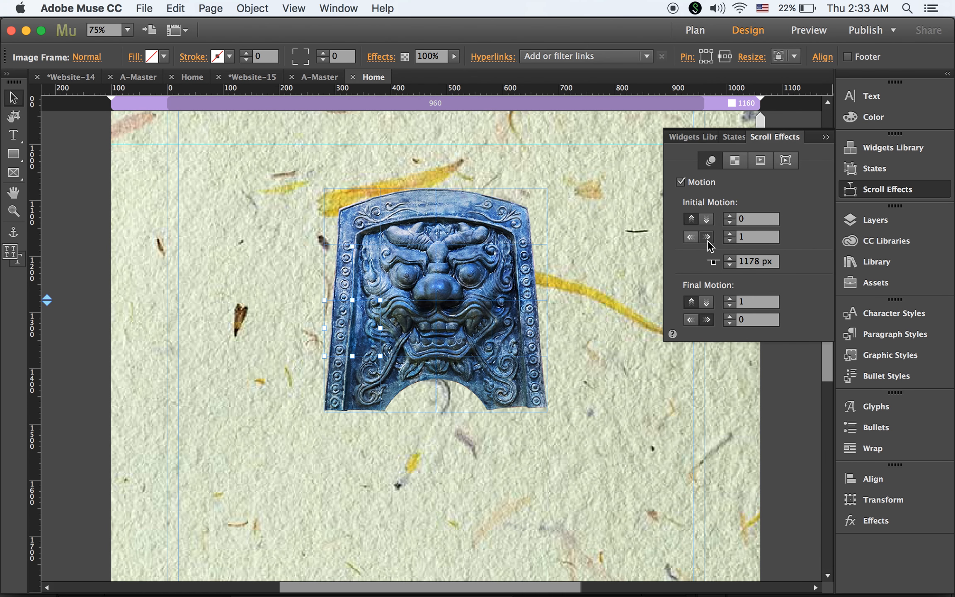
pyautogui.click(755, 220)
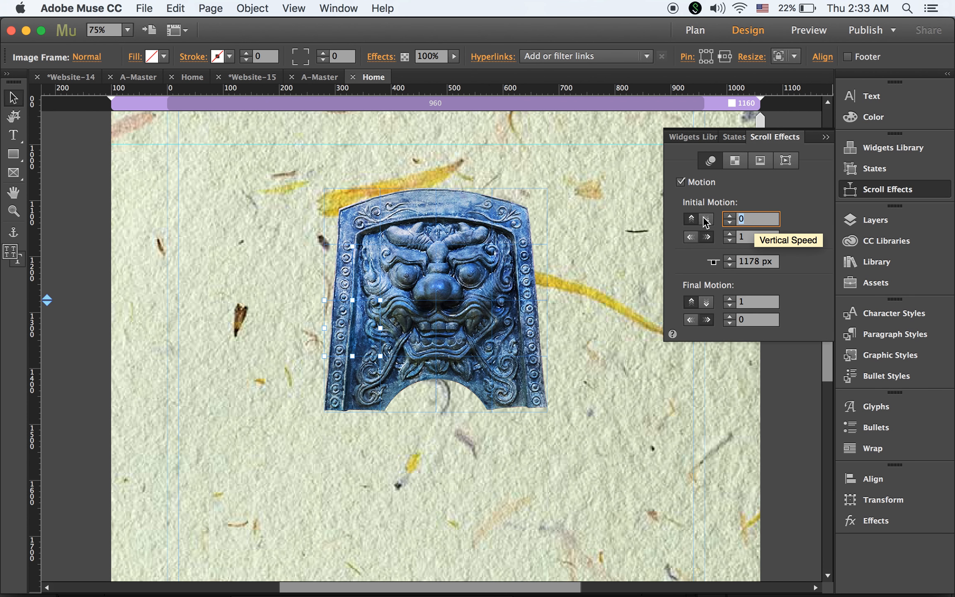
pyautogui.write('3')
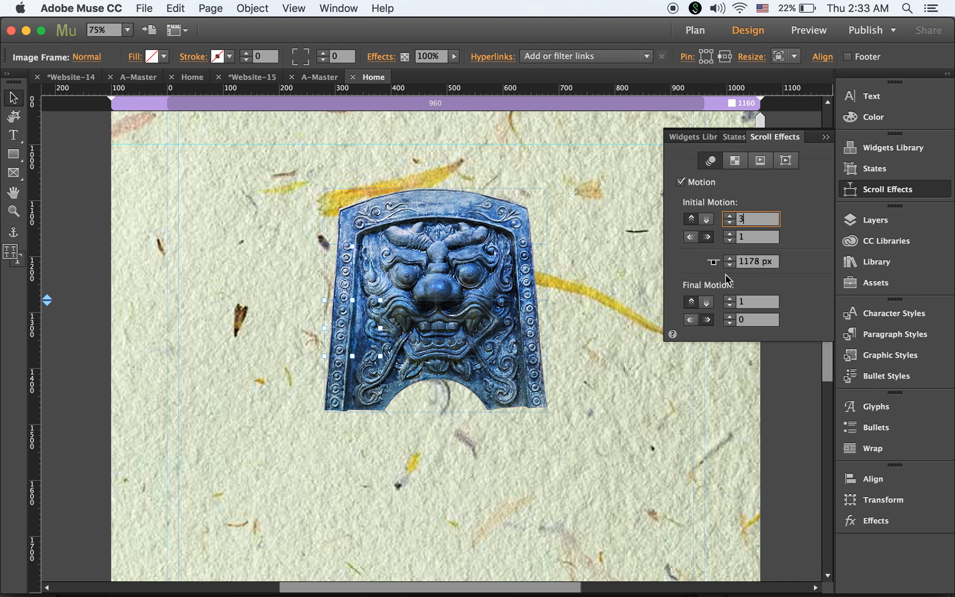
# Set the third row's first tile's motion key position to 1000 px and its final vertical speed to 0.
pyautogui.click(757, 261)
pyautogui.write('1000')
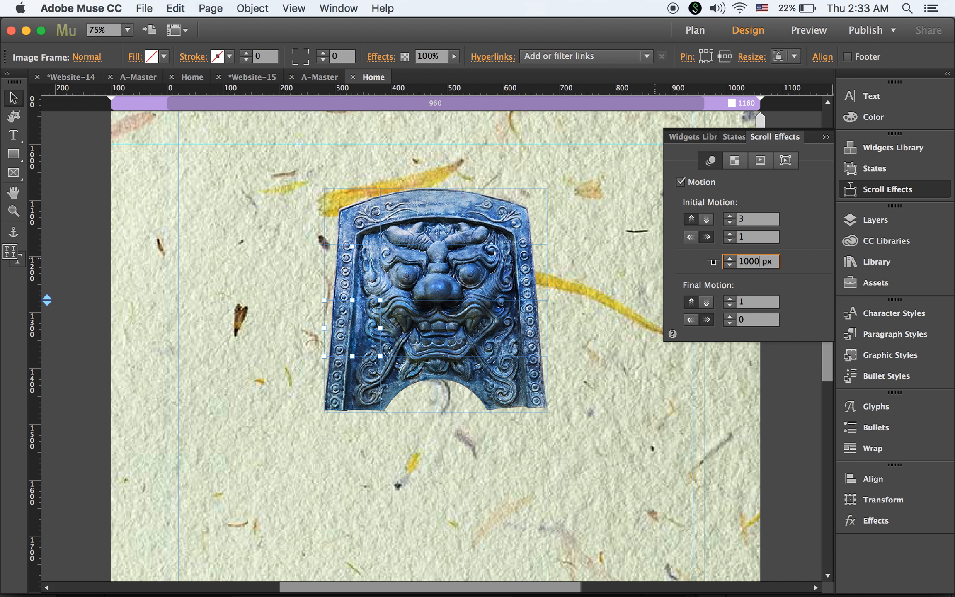
pyautogui.press('Tab')
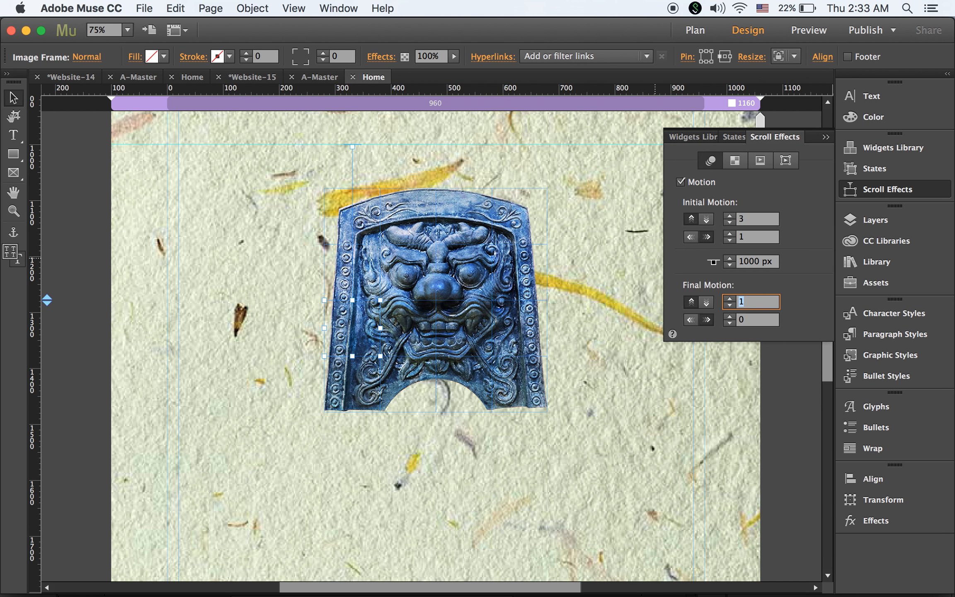
pyautogui.write('0')
pyautogui.press('Return')
# Preview the page in the browser and examine how the third row's first tile joins the mask while scrolling down and up.
pyautogui.press('super+shift+e')
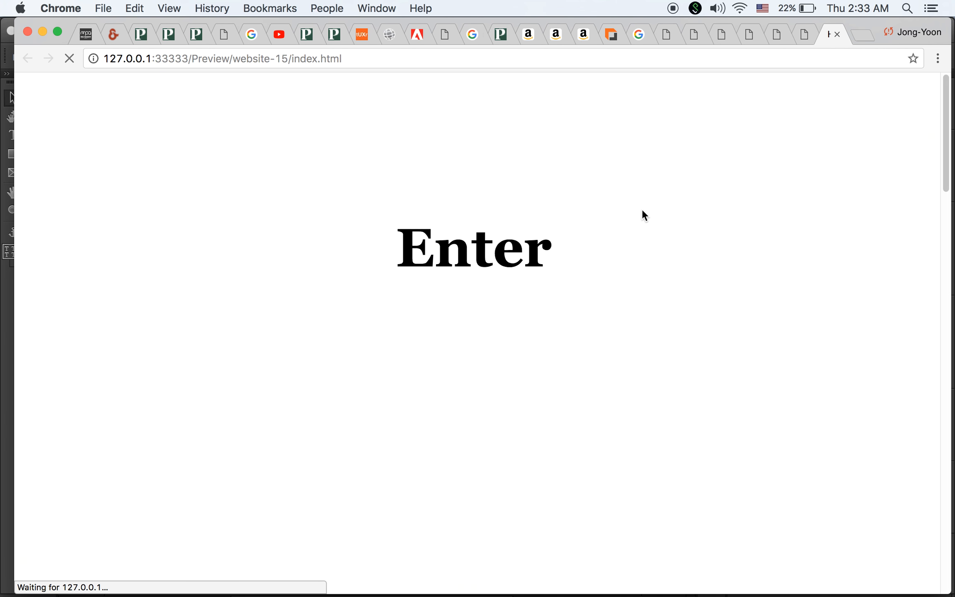
pyautogui.scroll(-10, 642, 211)
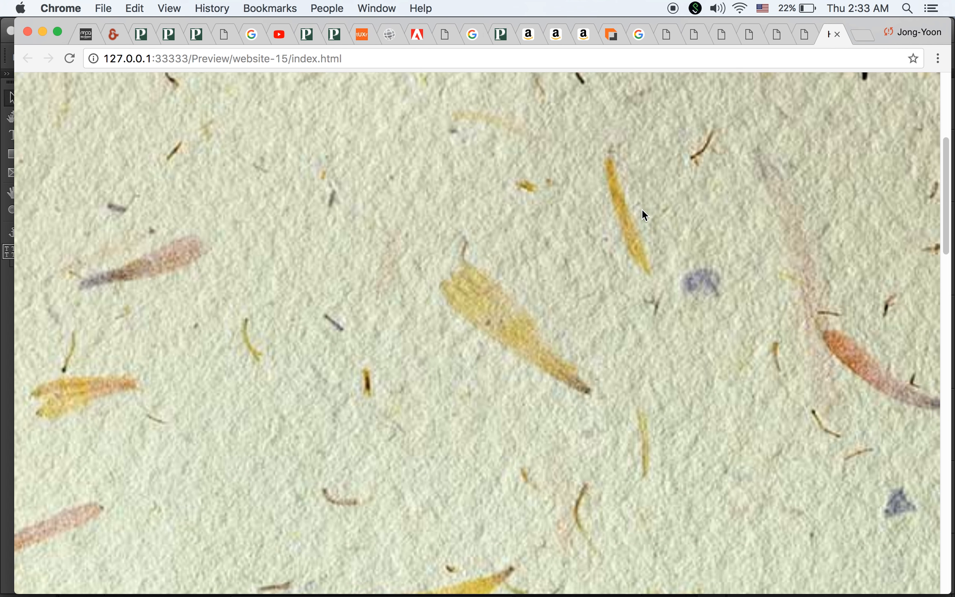
pyautogui.scroll(-3, 642, 211)
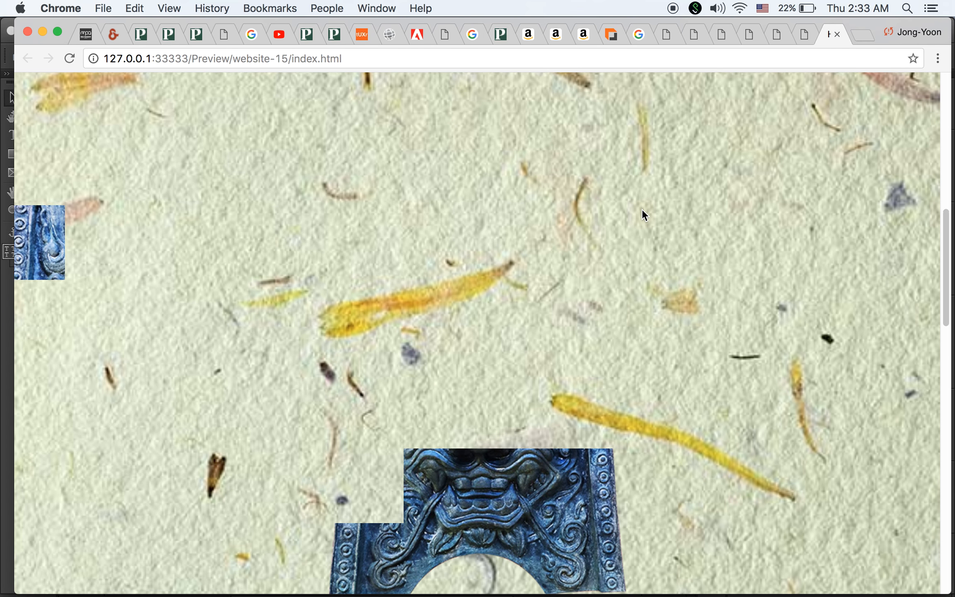
pyautogui.scroll(-3, 643, 211)
pyautogui.scroll(-3, 641, 209)
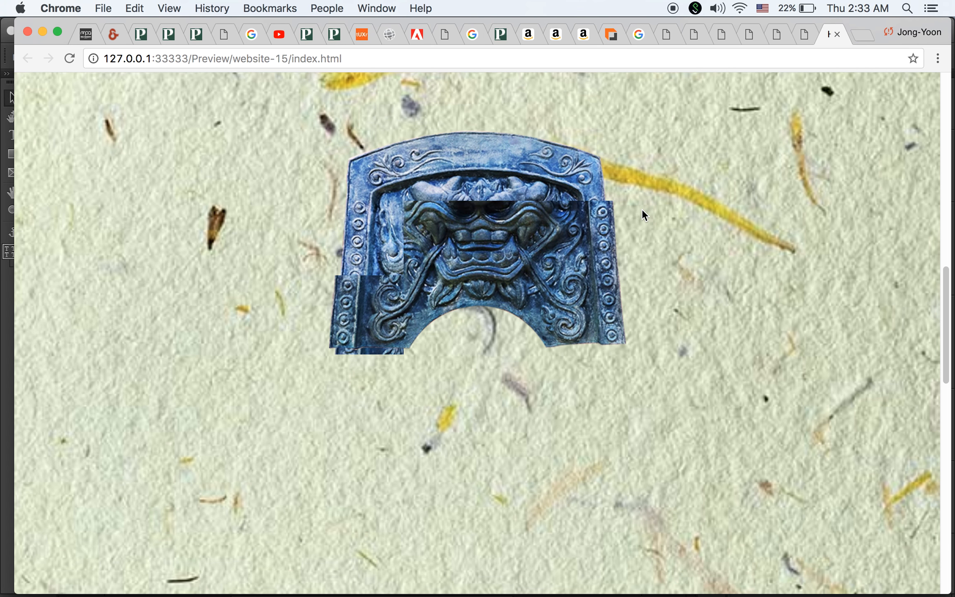
pyautogui.scroll(3, 642, 209)
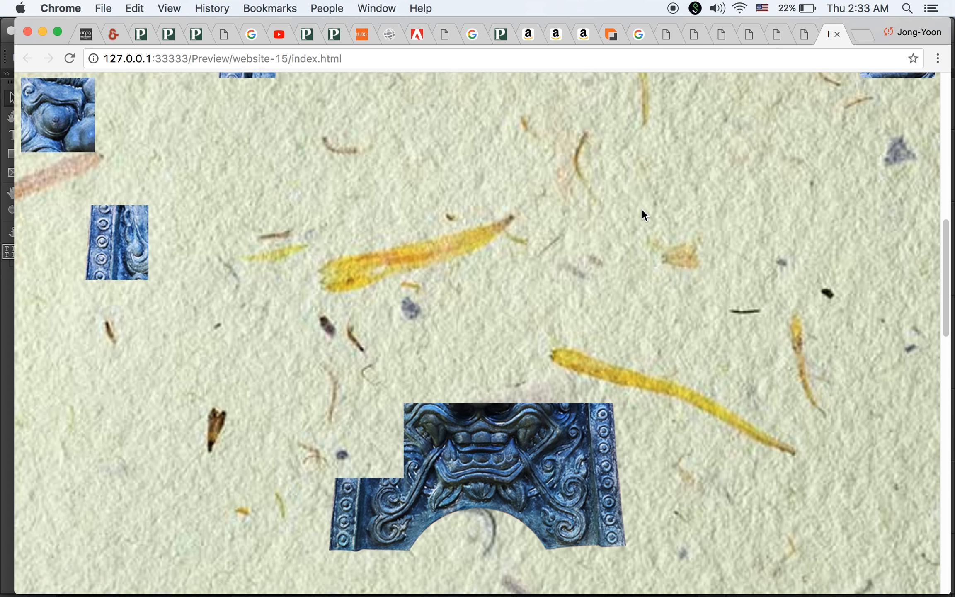
pyautogui.scroll(-4, 642, 209)
pyautogui.scroll(3, 643, 215)
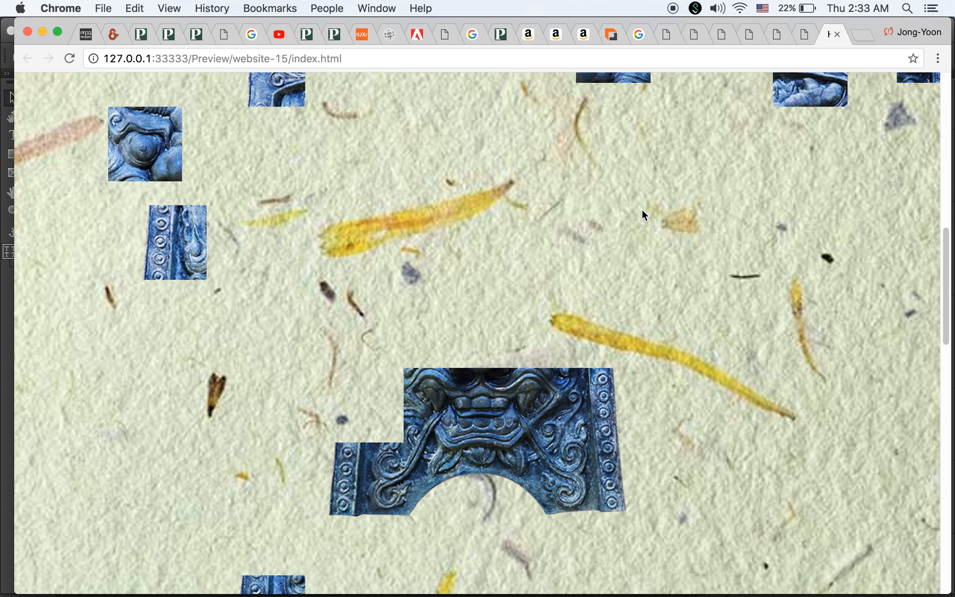
pyautogui.scroll(-2, 642, 215)
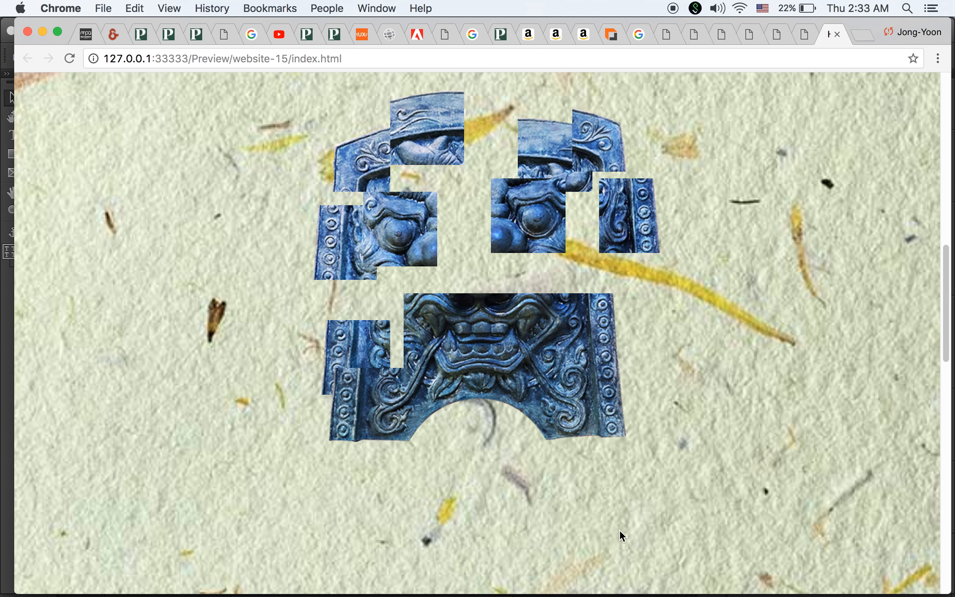
# Switch back to Adobe Muse and enable scroll motion on the third row's second tile, with initial motion rightward at speed 2.5 and upward at speed 4.
pyautogui.moveTo(655, 596)
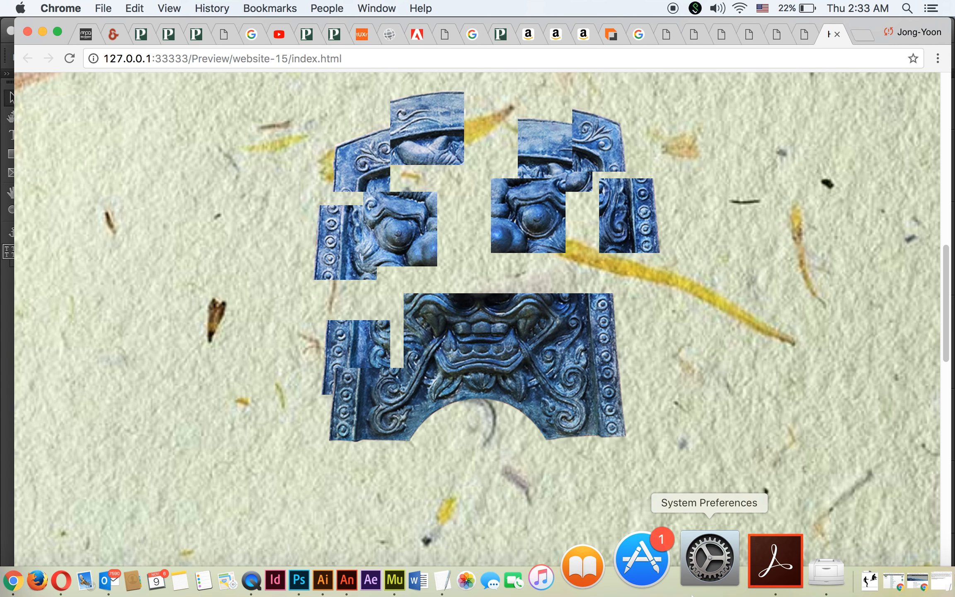
pyautogui.click(484, 565)
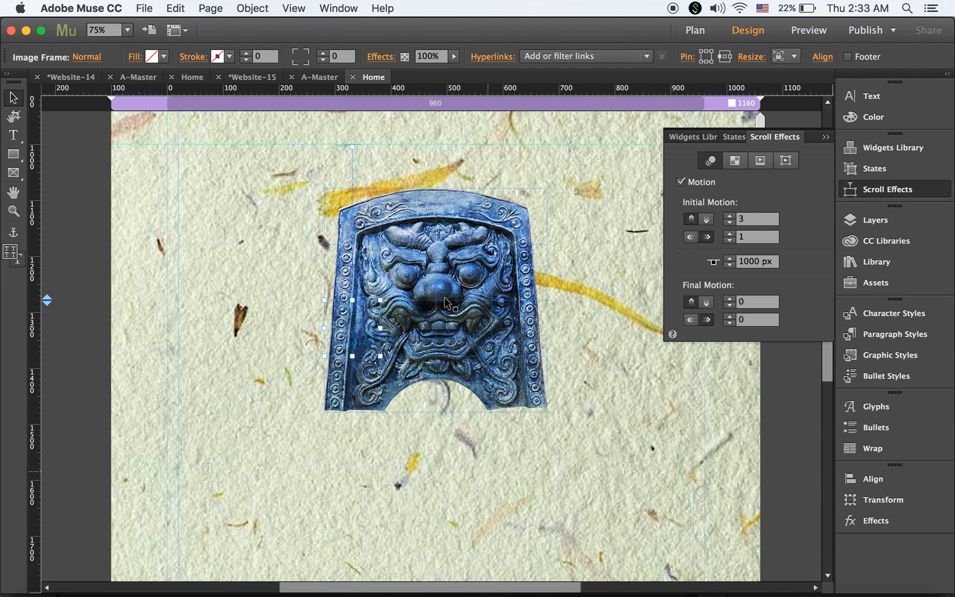
pyautogui.click(417, 330)
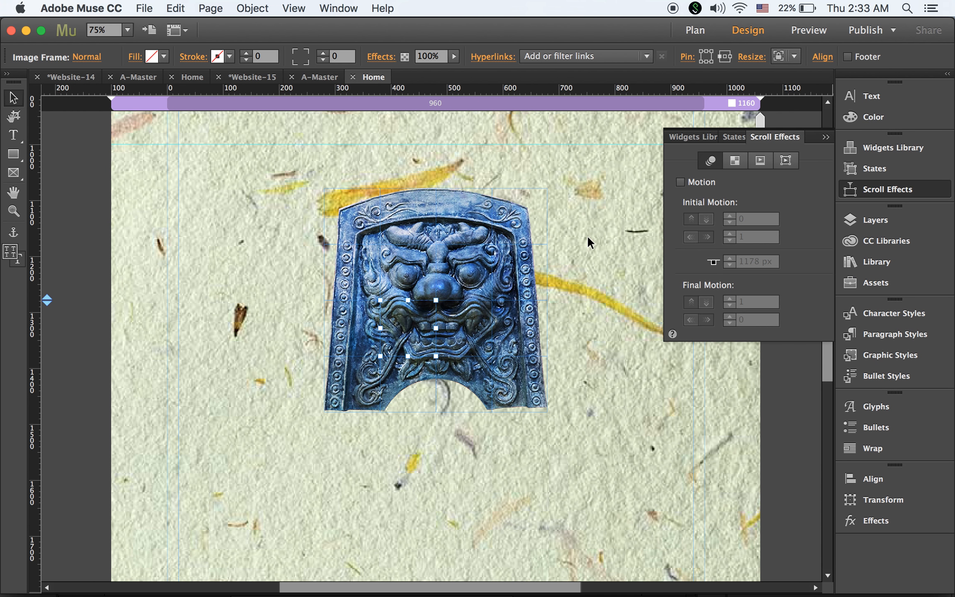
pyautogui.click(682, 182)
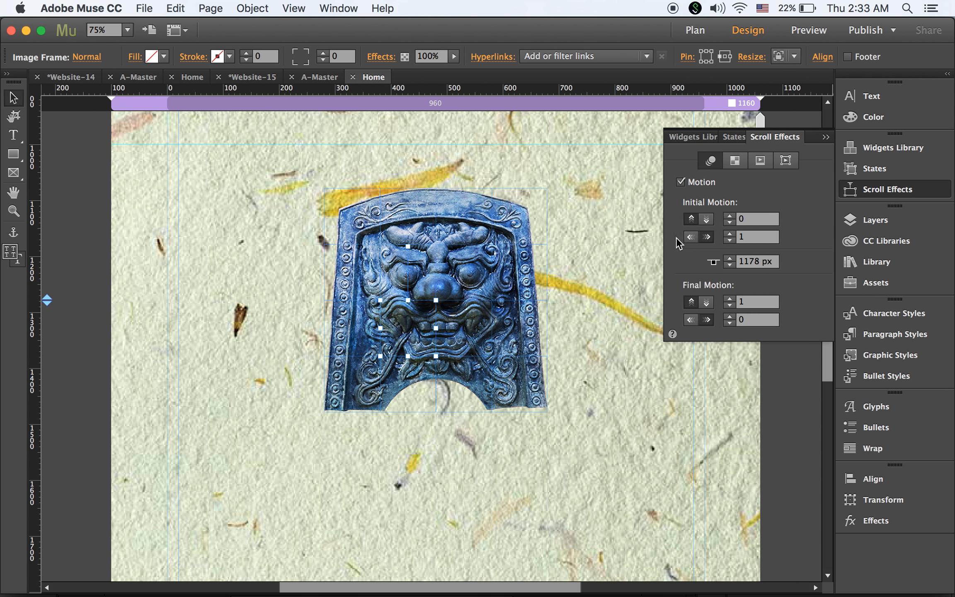
pyautogui.click(745, 236)
pyautogui.write('2.5')
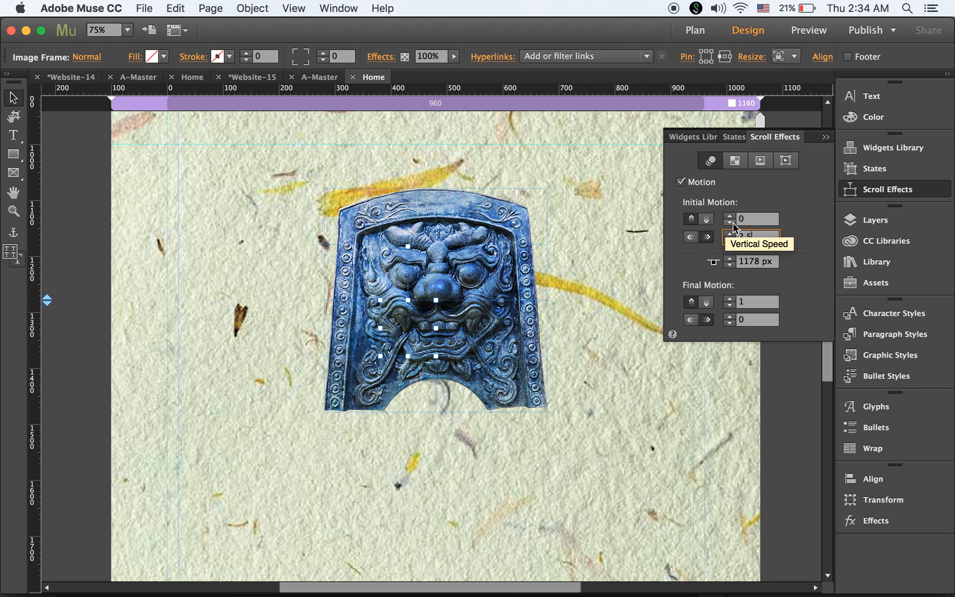
pyautogui.click(744, 219)
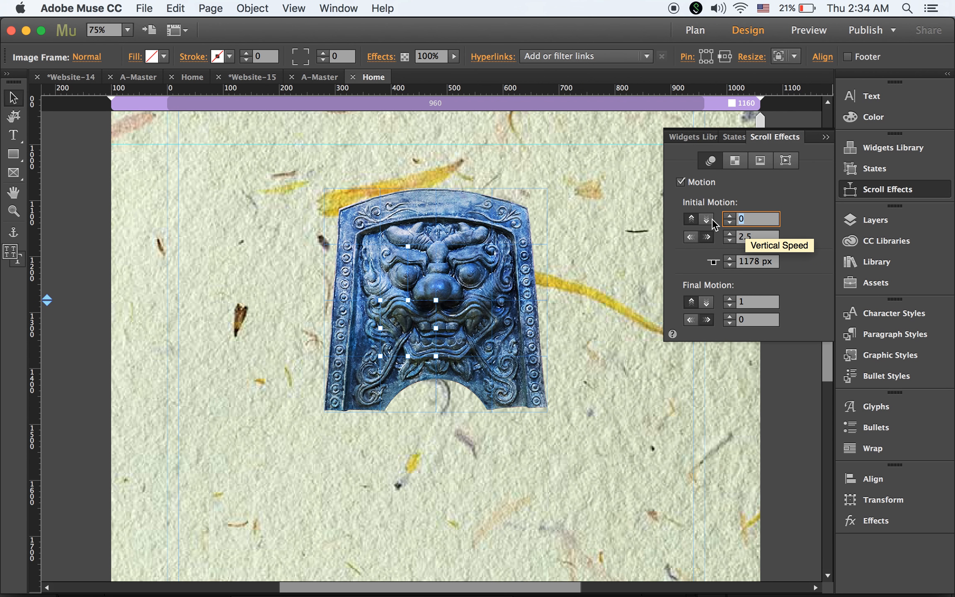
pyautogui.write('4')
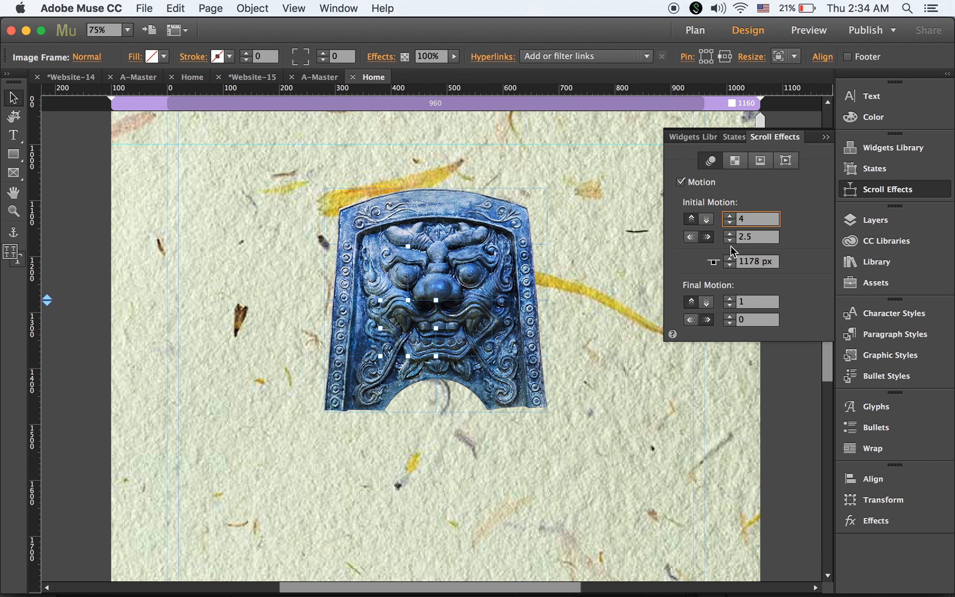
# Set the third row's second tile's motion key position to 1000 px and its final vertical speed to 0.
pyautogui.click(744, 262)
pyautogui.write('1000')
pyautogui.press('Tab')
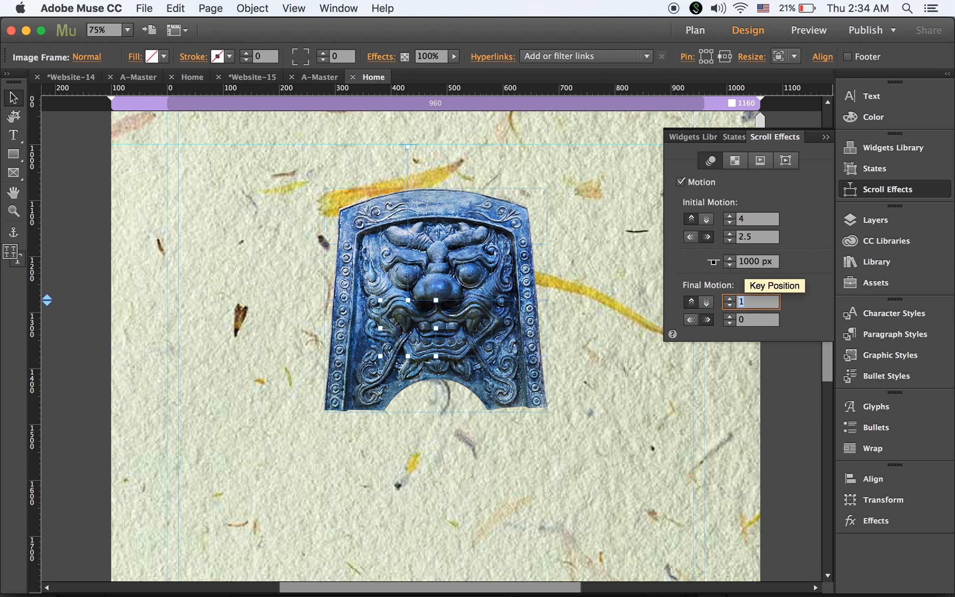
pyautogui.write('0')
pyautogui.press('Return')
# Enable scroll motion on the third row's fourth tile, with initial motion leftward at speed 3.5 and upward at speed 2.
pyautogui.click(514, 327)
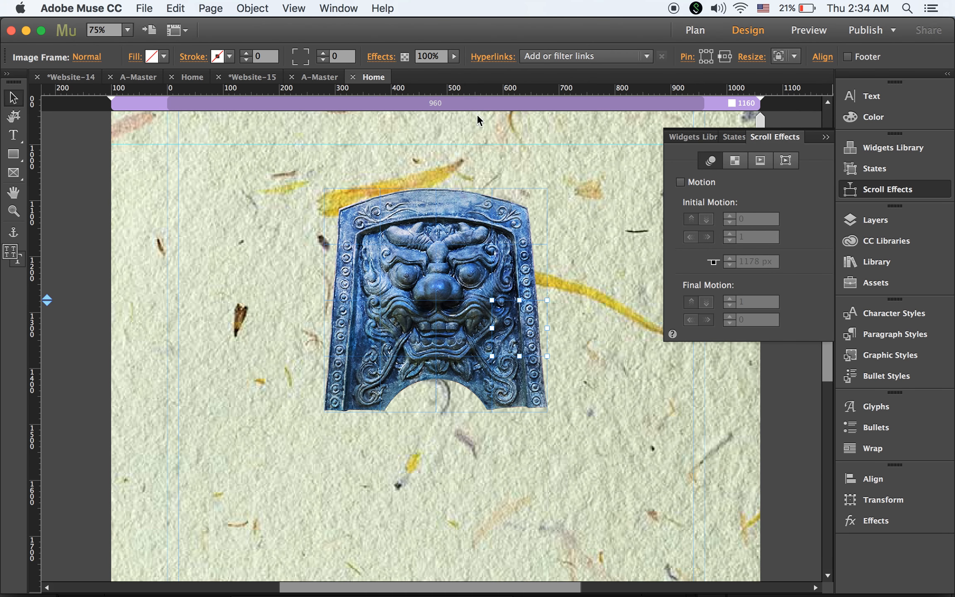
pyautogui.click(679, 183)
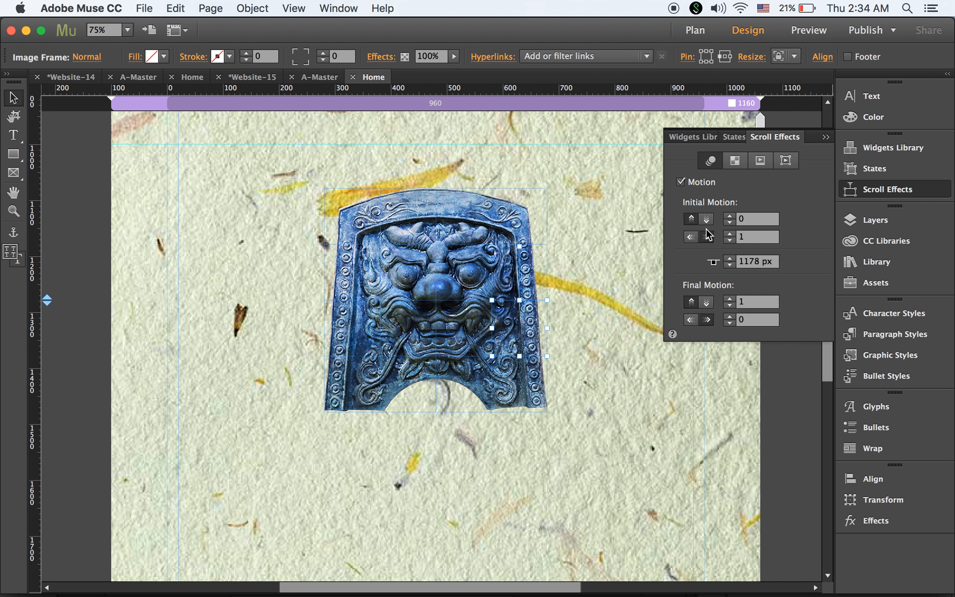
pyautogui.click(690, 238)
pyautogui.click(766, 238)
pyautogui.write('3.5')
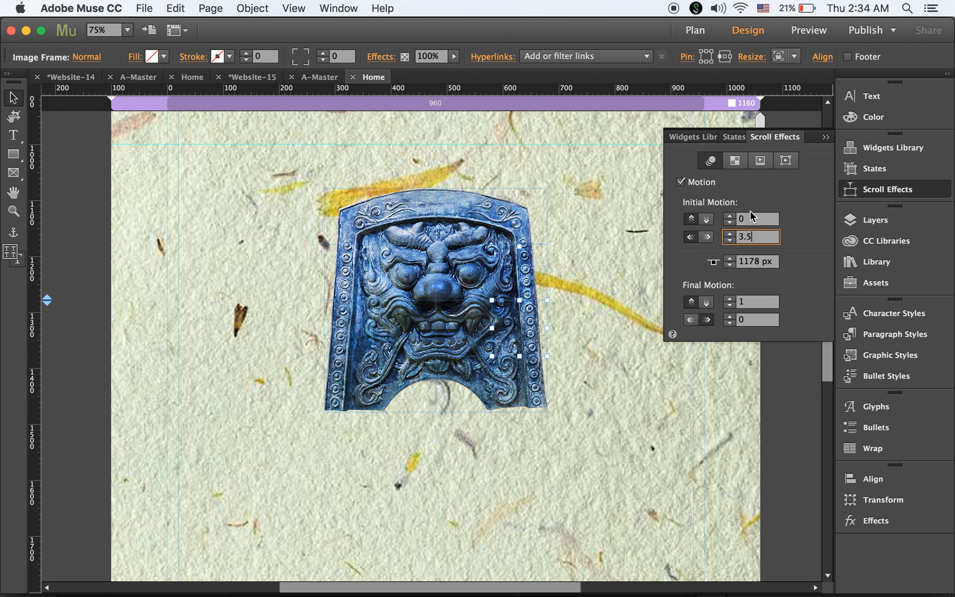
pyautogui.click(751, 218)
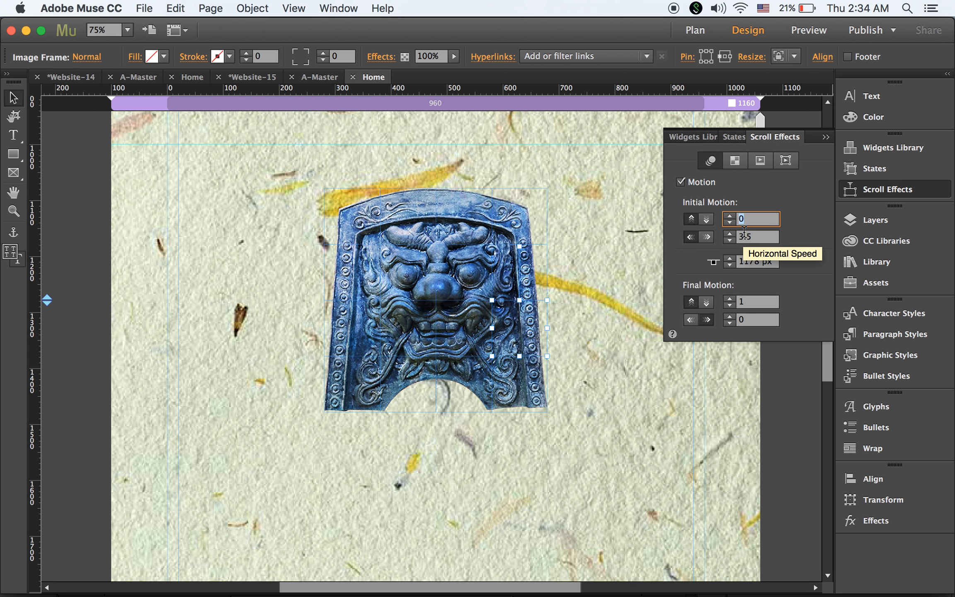
pyautogui.write('2')
# Set the third row's fourth tile's motion key position to 1000 px and its final vertical speed to 0.
pyautogui.click(750, 261)
pyautogui.write('1000')
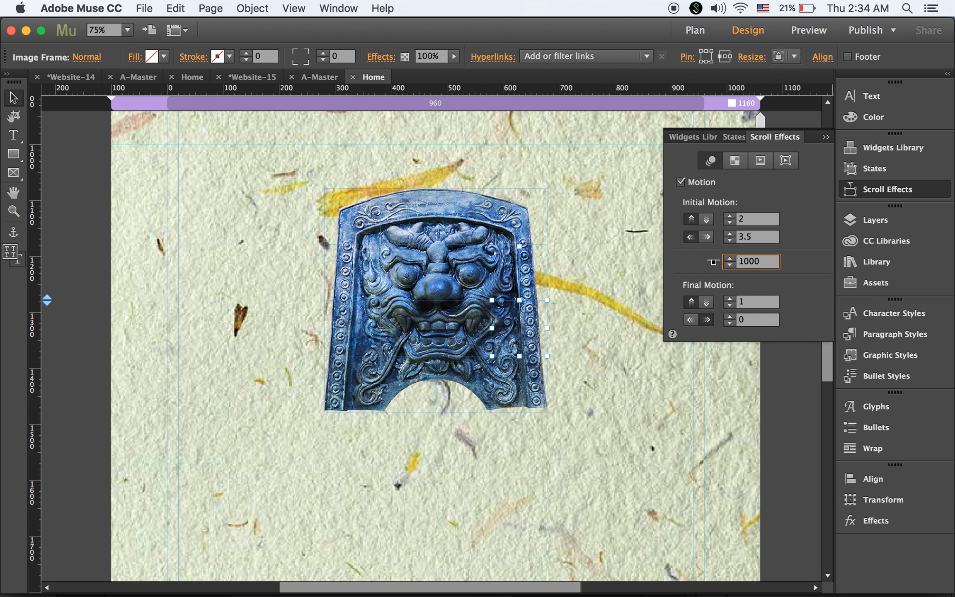
pyautogui.press('Tab')
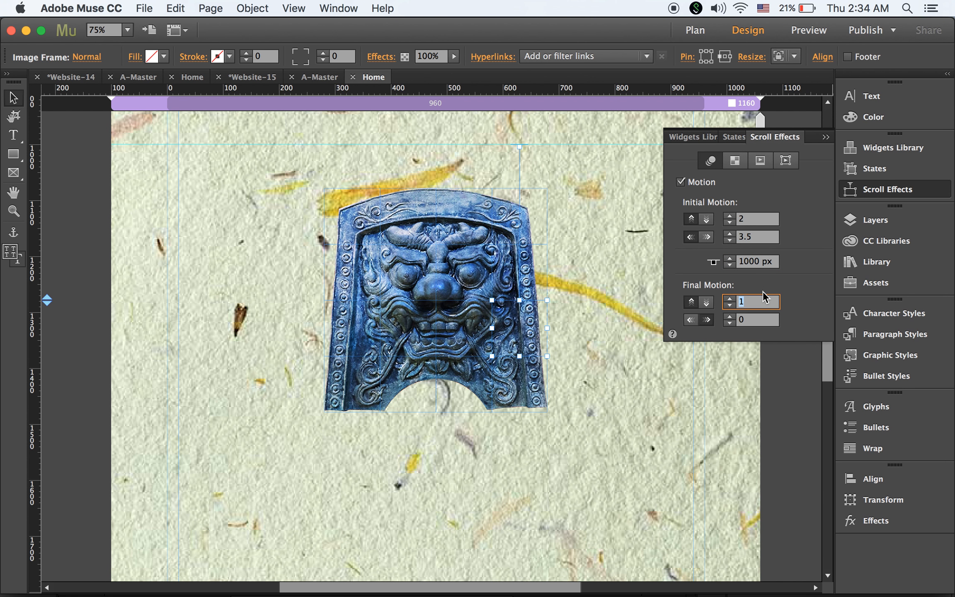
pyautogui.write('0')
pyautogui.click(505, 317)
# Preview the page in the browser and examine how the top three rows of tiles assemble into the mask while scrolling down and up.
pyautogui.press('super+alt+e')
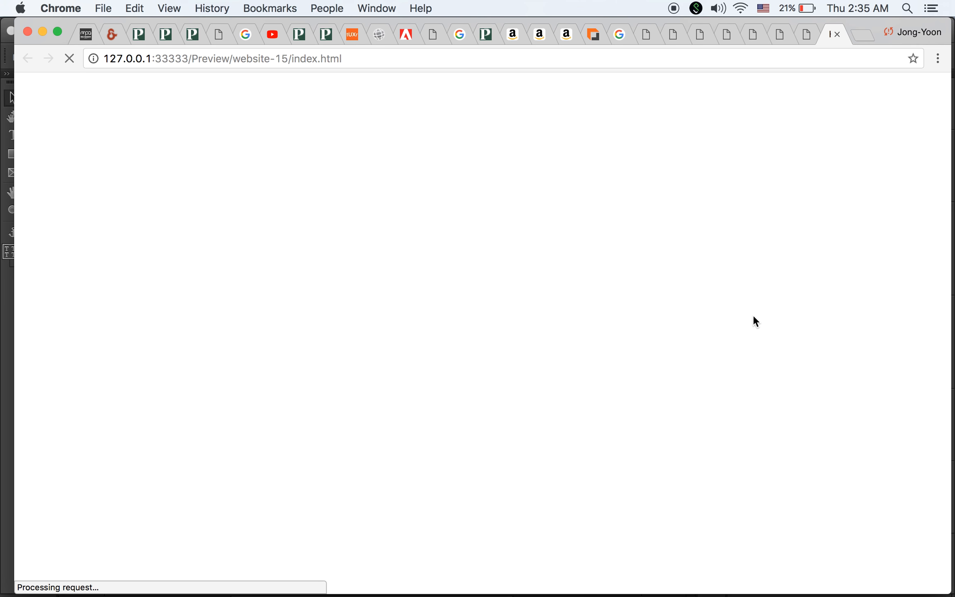
pyautogui.scroll(-10, 753, 316)
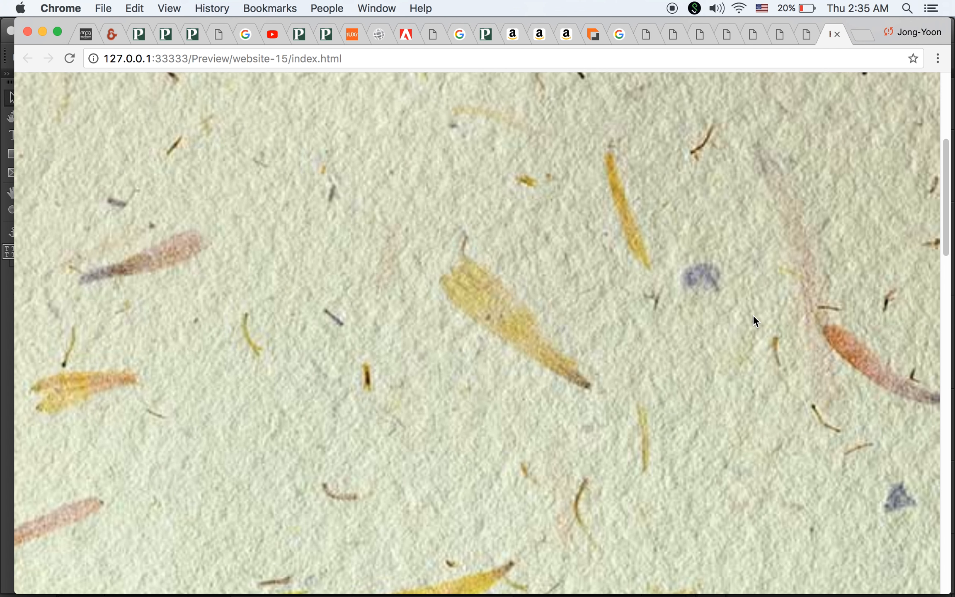
pyautogui.scroll(-4, 753, 315)
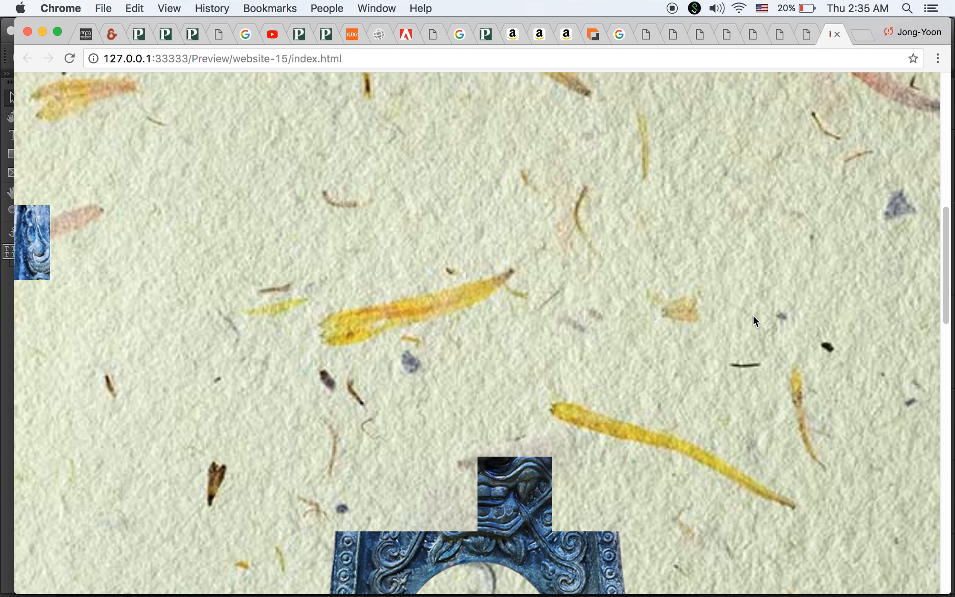
pyautogui.scroll(-4, 752, 315)
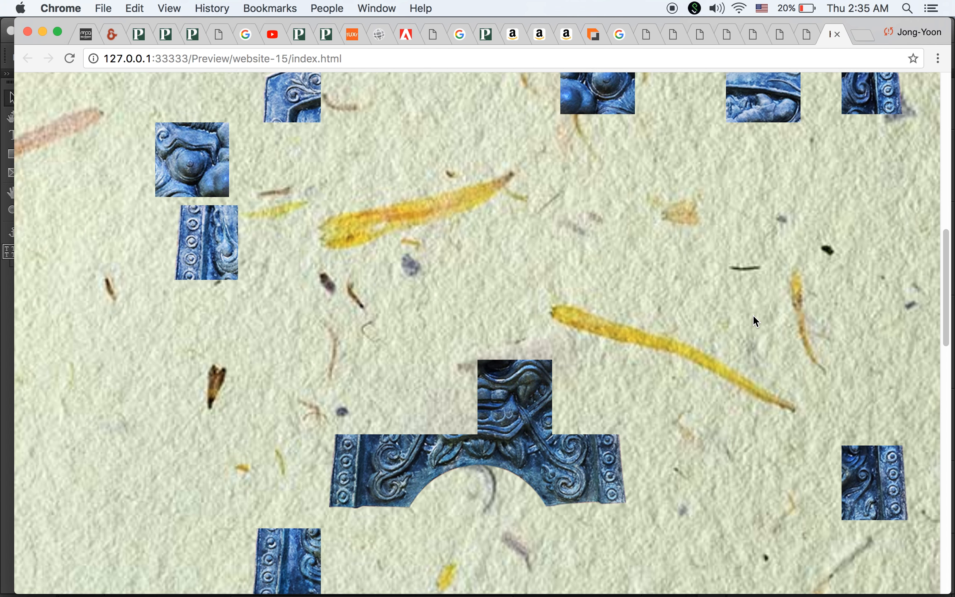
pyautogui.scroll(-2, 752, 315)
pyautogui.scroll(2, 753, 315)
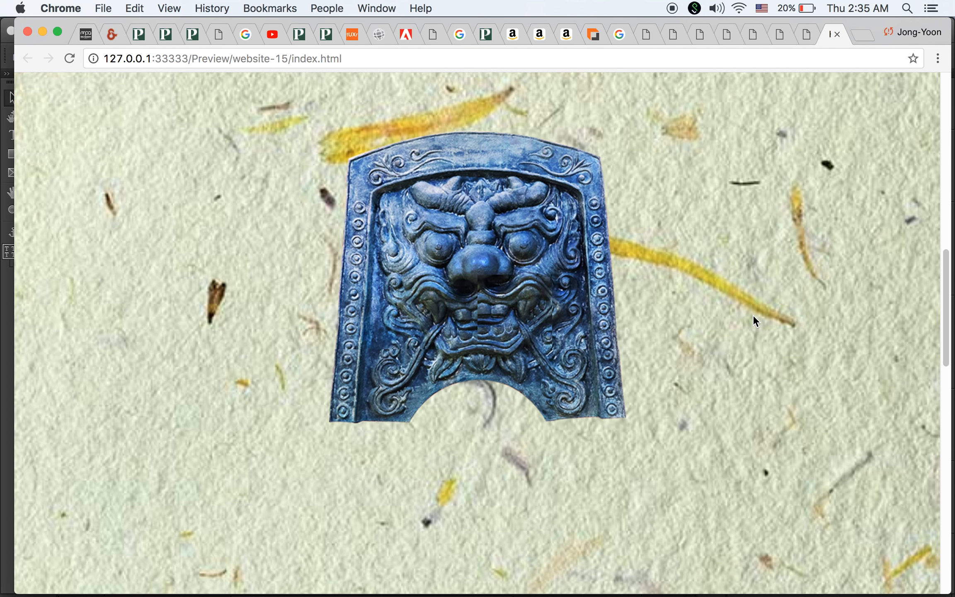
pyautogui.scroll(-1, 752, 315)
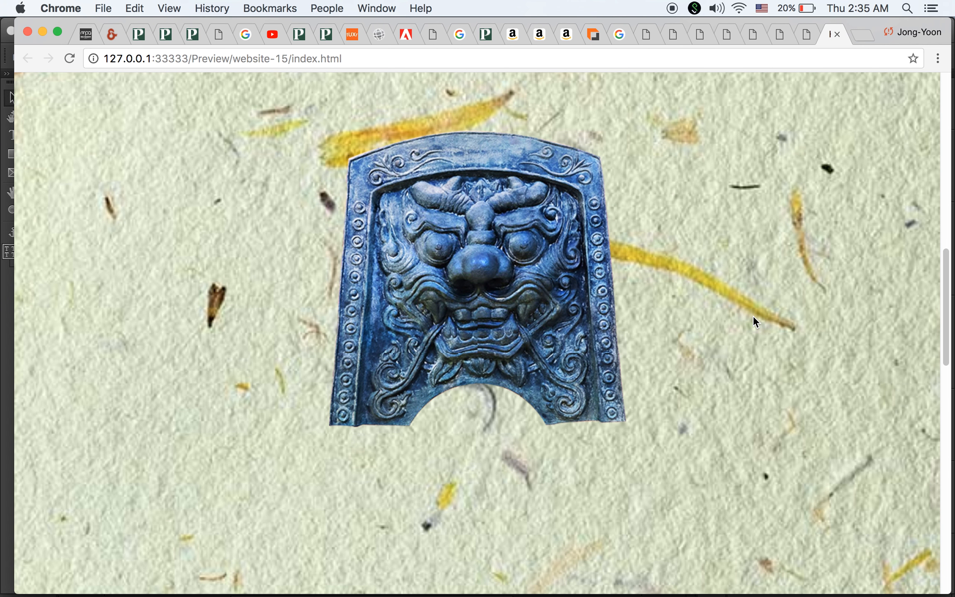
pyautogui.scroll(3, 753, 317)
pyautogui.scroll(-3, 753, 318)
pyautogui.scroll(5, 753, 318)
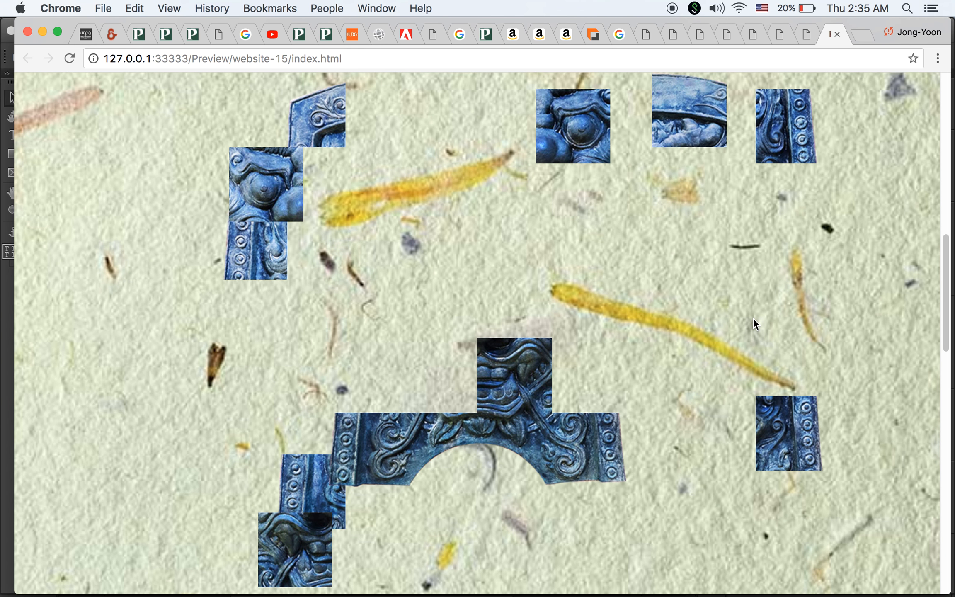
pyautogui.scroll(-5, 752, 318)
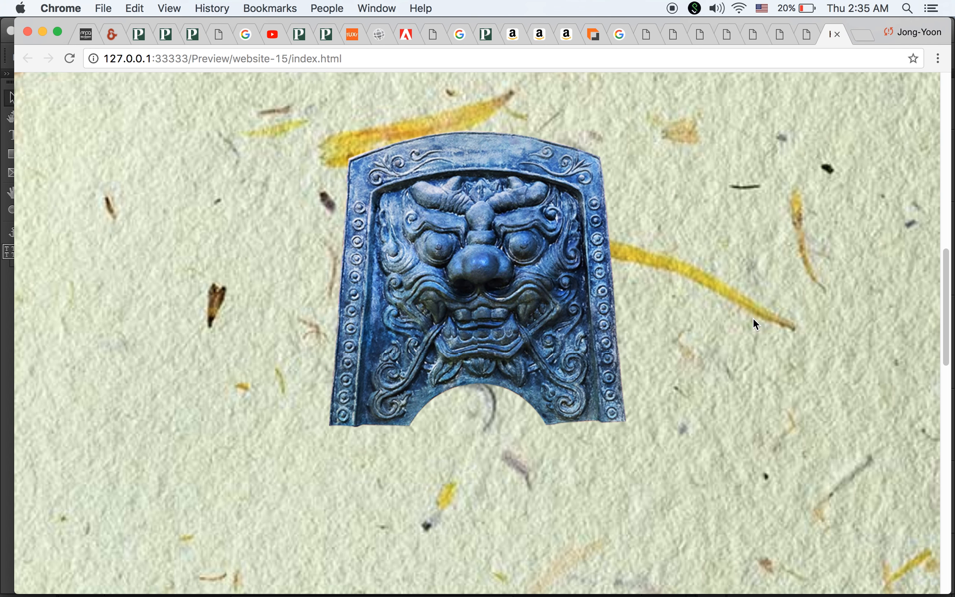
pyautogui.scroll(4, 761, 316)
pyautogui.scroll(-5, 761, 316)
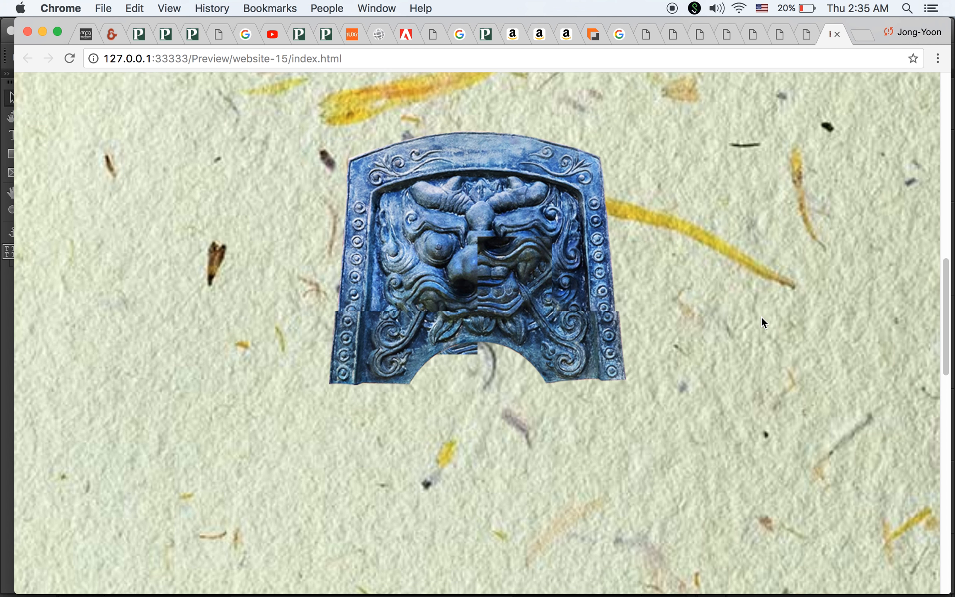
pyautogui.scroll(-1, 762, 317)
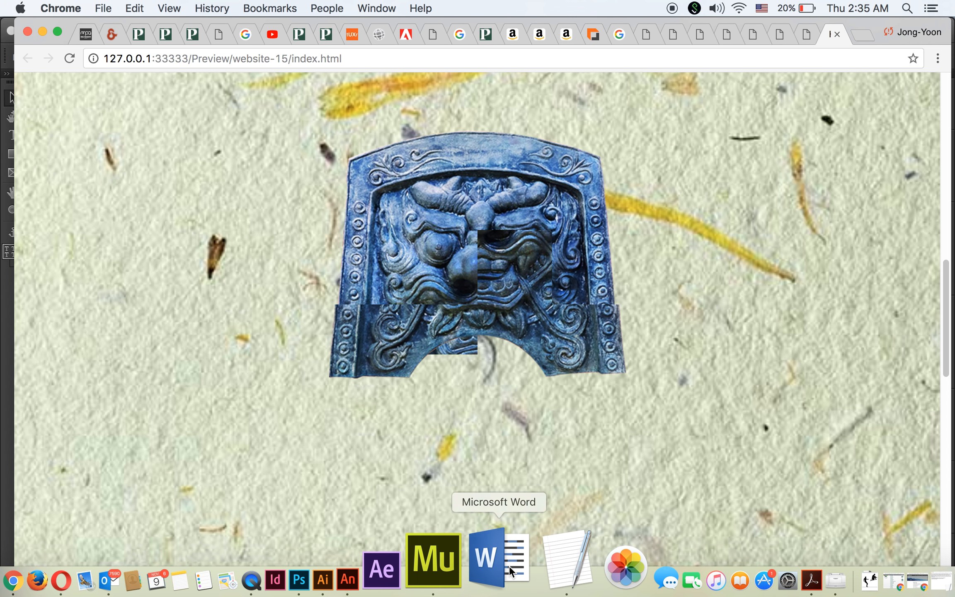
# Return to Muse and enable scroll motion on the fourth row's first tile, with an initial upward speed of 2.5.
pyautogui.click(490, 561)
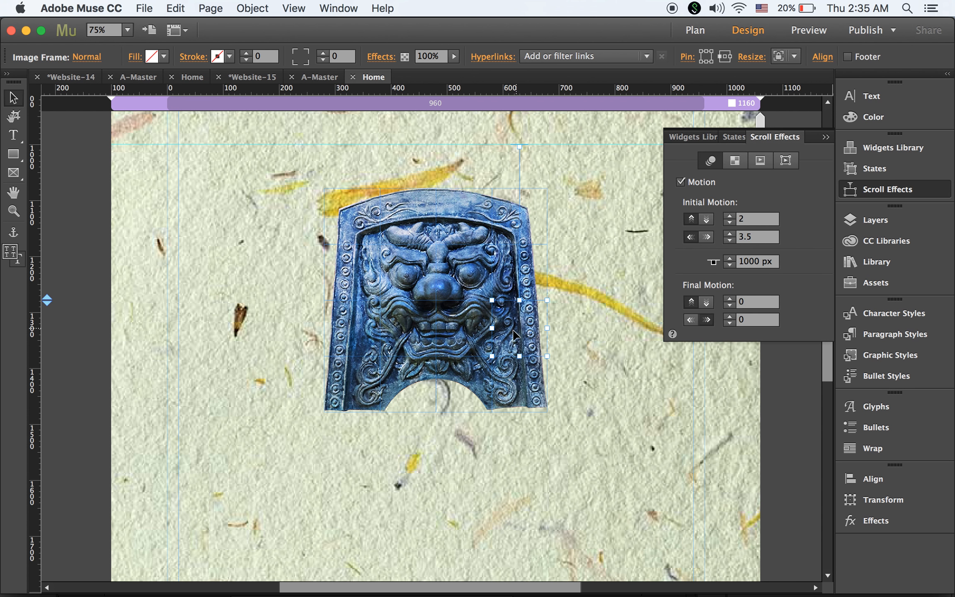
pyautogui.click(370, 386)
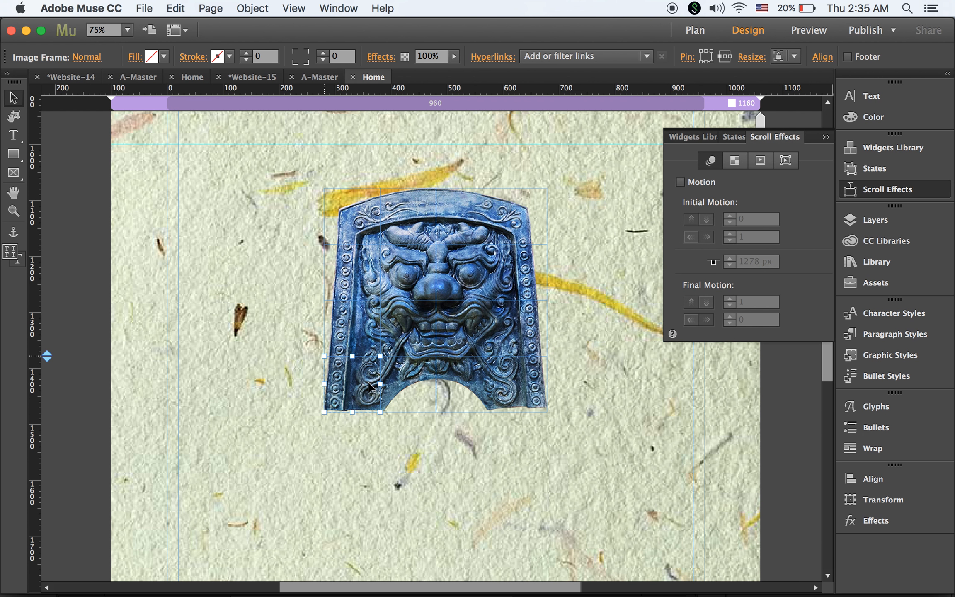
pyautogui.click(681, 182)
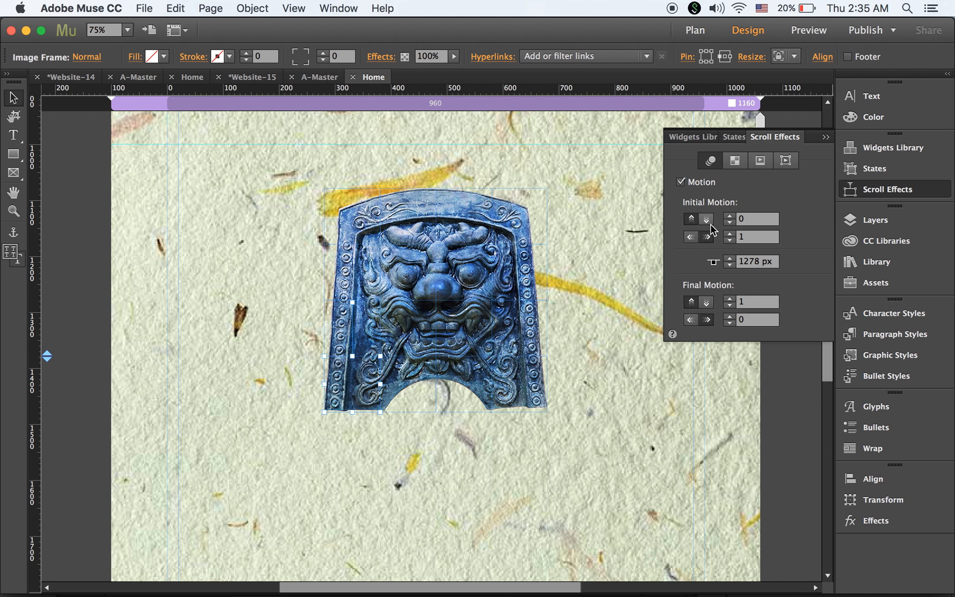
pyautogui.click(751, 218)
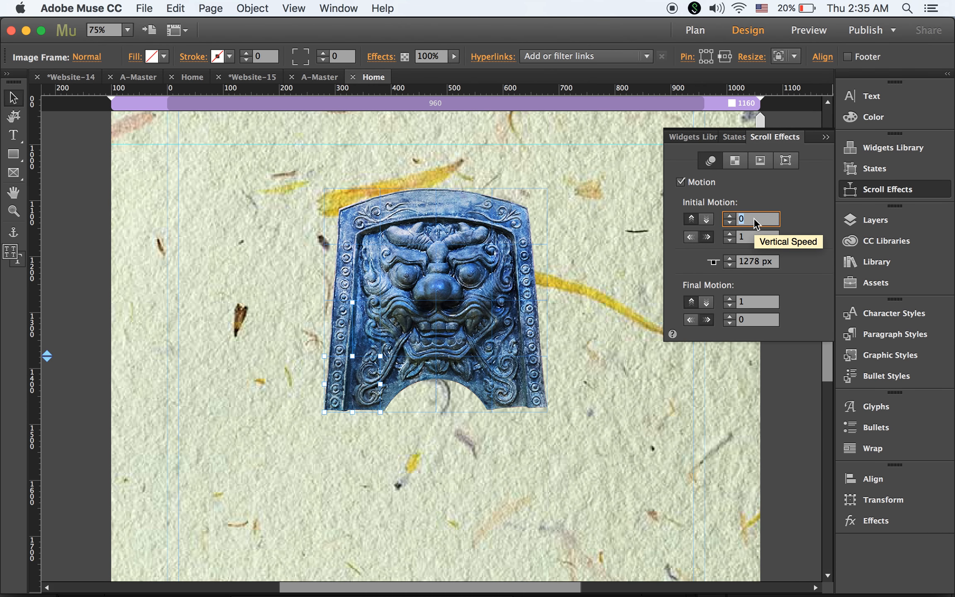
pyautogui.write('2.5')
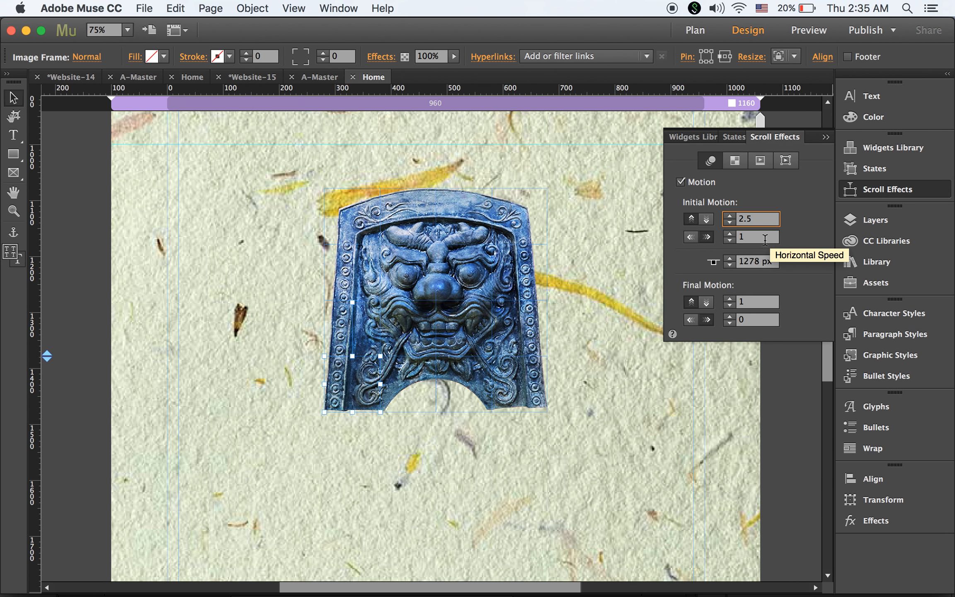
# Set the fourth row's first tile's motion key position to 1000 px and its final vertical speed to 0.
pyautogui.click(751, 262)
pyautogui.write('1000')
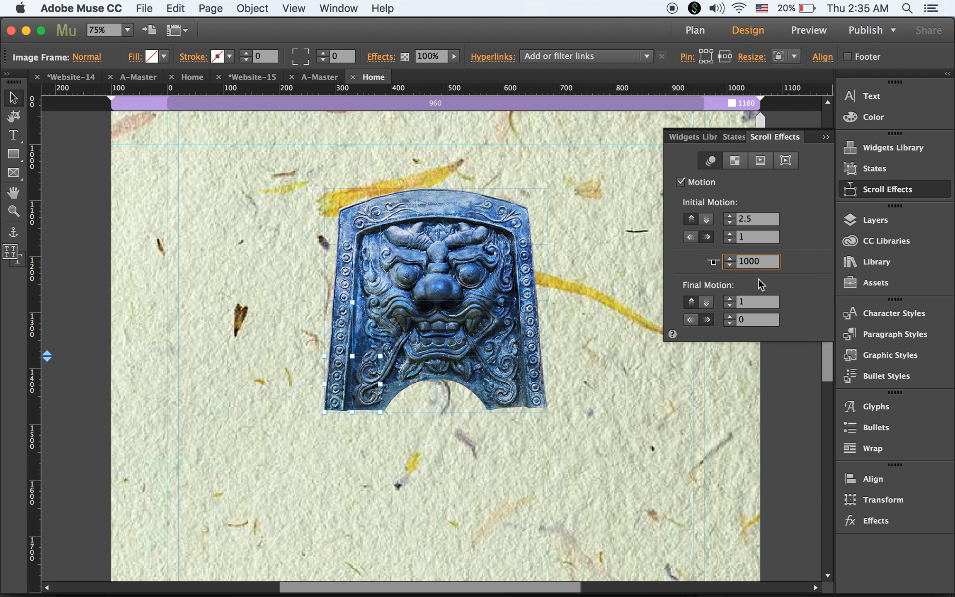
pyautogui.click(765, 304)
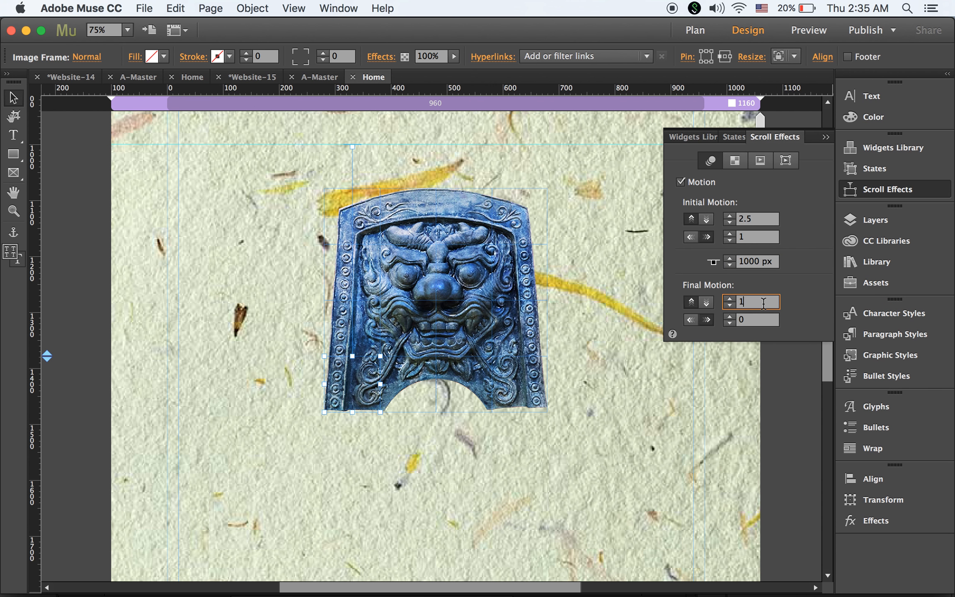
pyautogui.write('0')
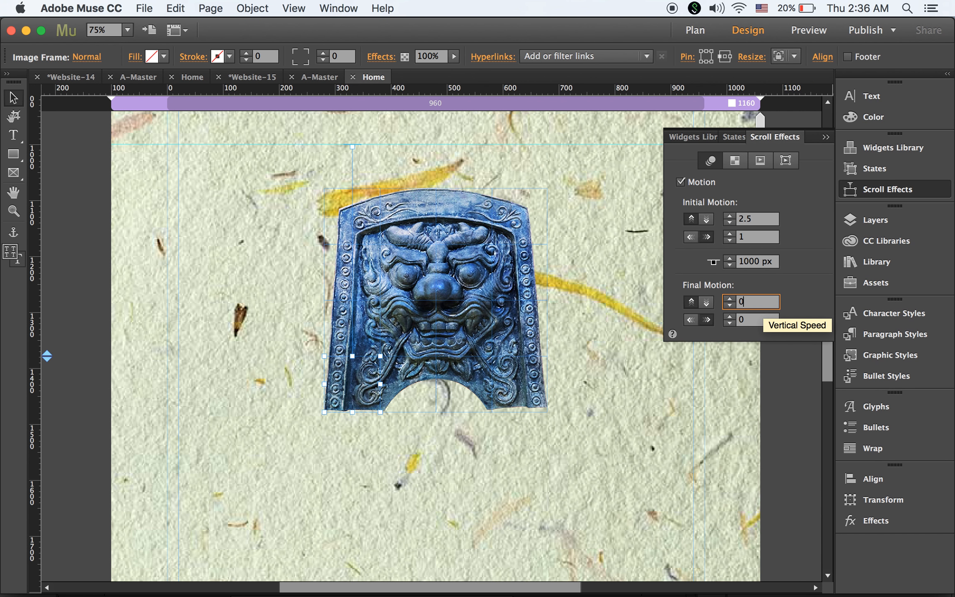
# Enable scroll motion on the fourth row's second tile, with initial motion upward at speed 3 and rightward at speed 2.5.
pyautogui.click(395, 388)
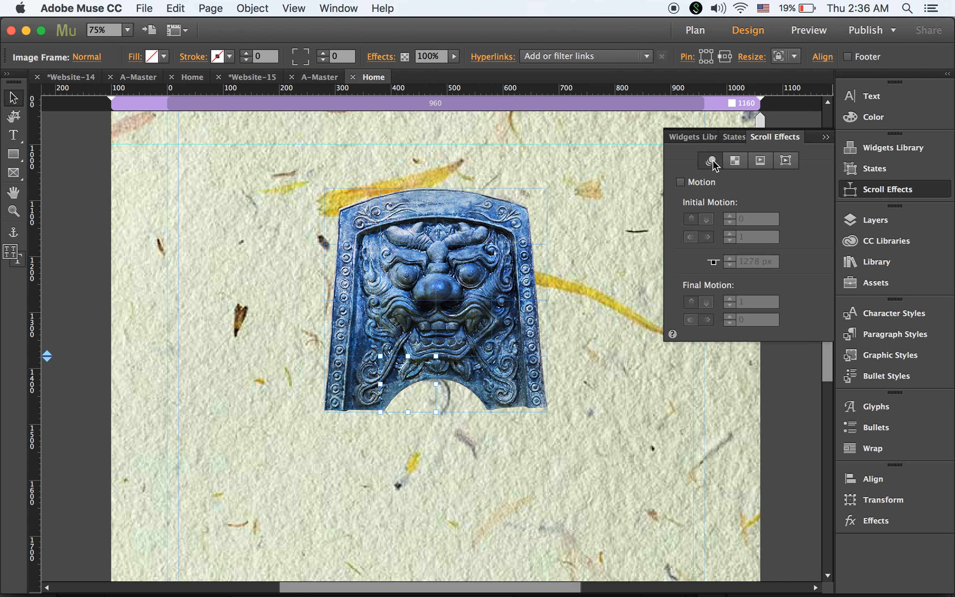
pyautogui.click(681, 181)
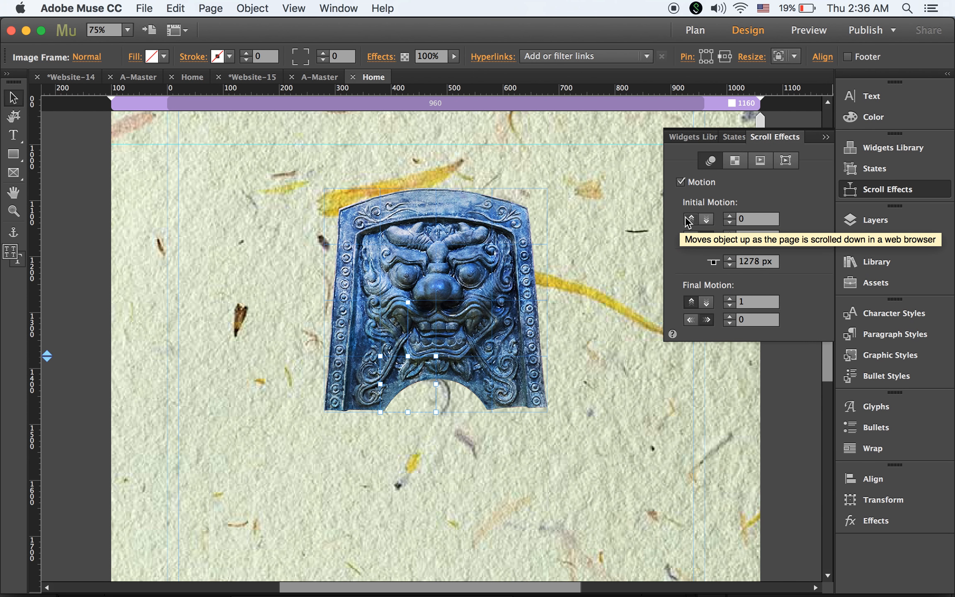
pyautogui.click(768, 218)
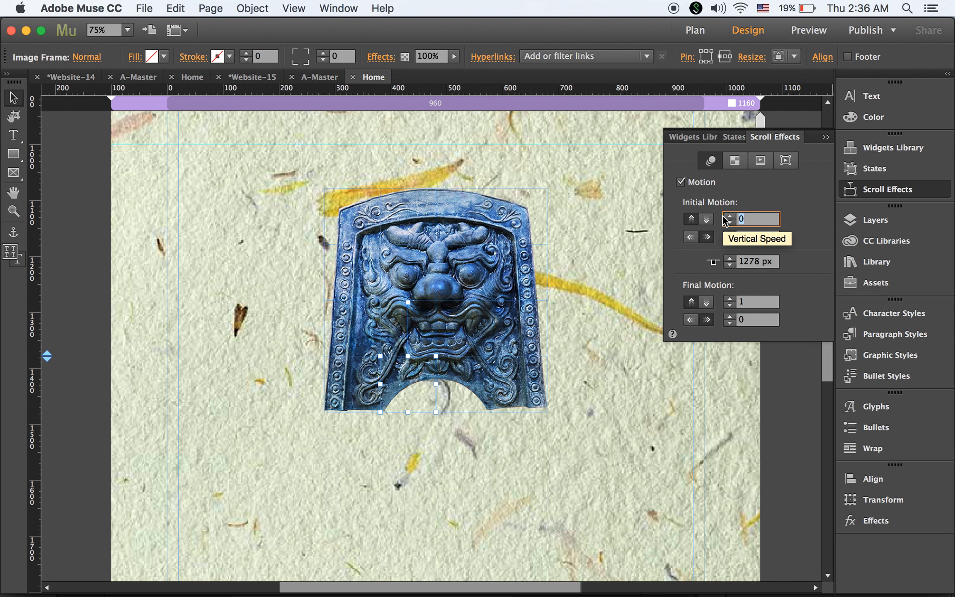
pyautogui.write('3')
pyautogui.click(760, 236)
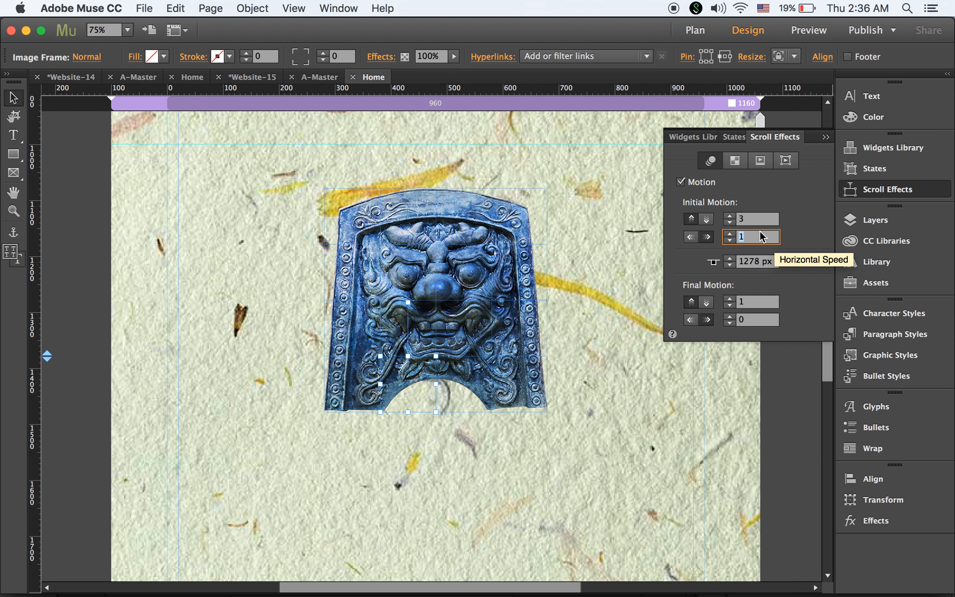
pyautogui.write('2.5')
# Set the fourth row's second tile's final vertical speed to 0.
pyautogui.click(770, 306)
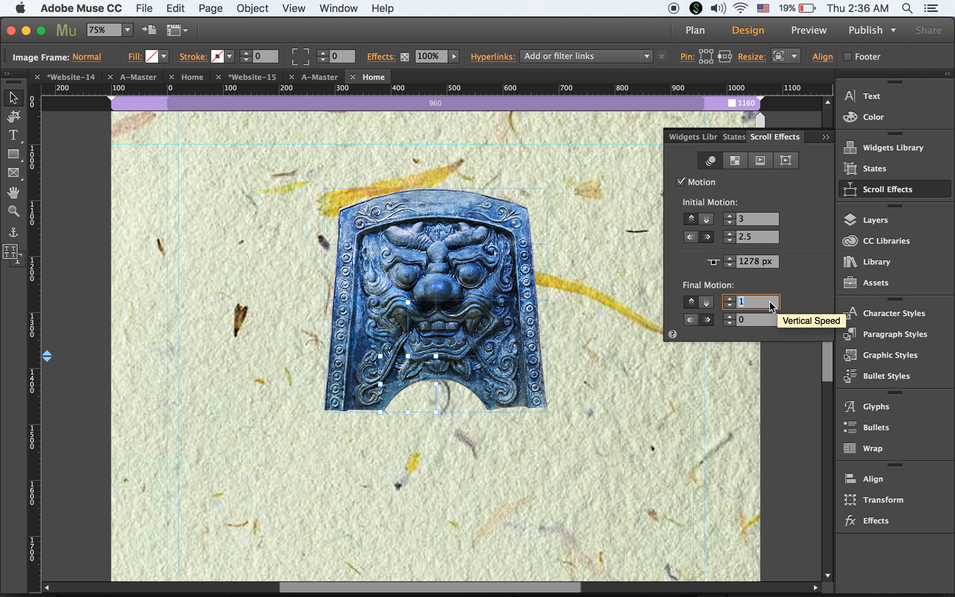
pyautogui.write('0')
pyautogui.press('Return')
pyautogui.press('super+s')
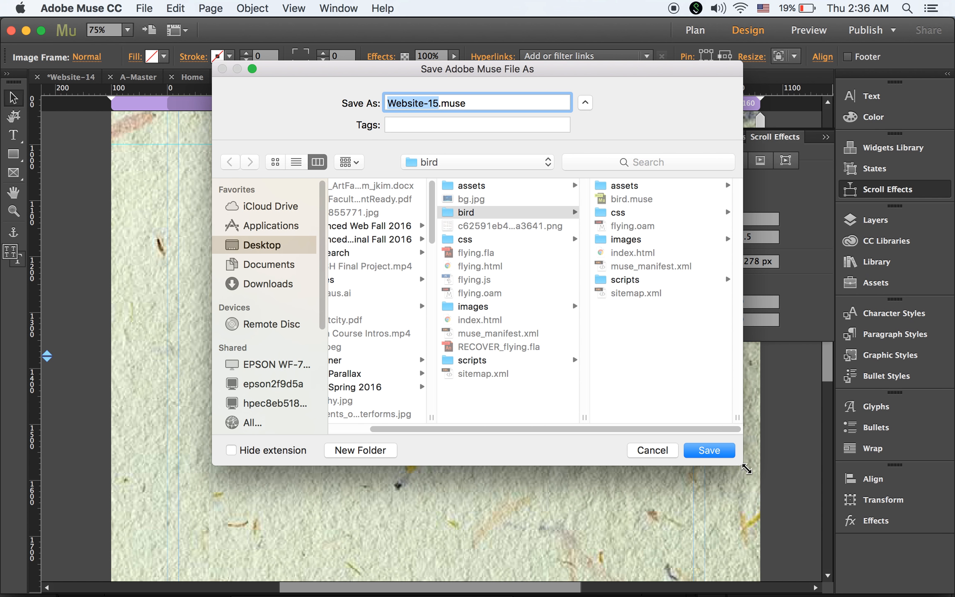
pyautogui.click(642, 451)
pyautogui.click(524, 365)
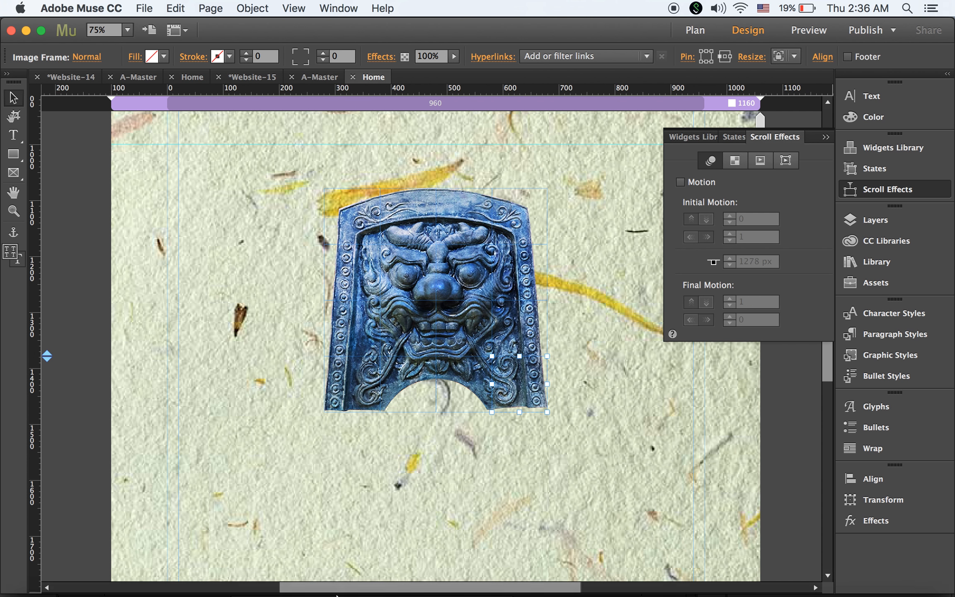
pyautogui.moveTo(269, 593)
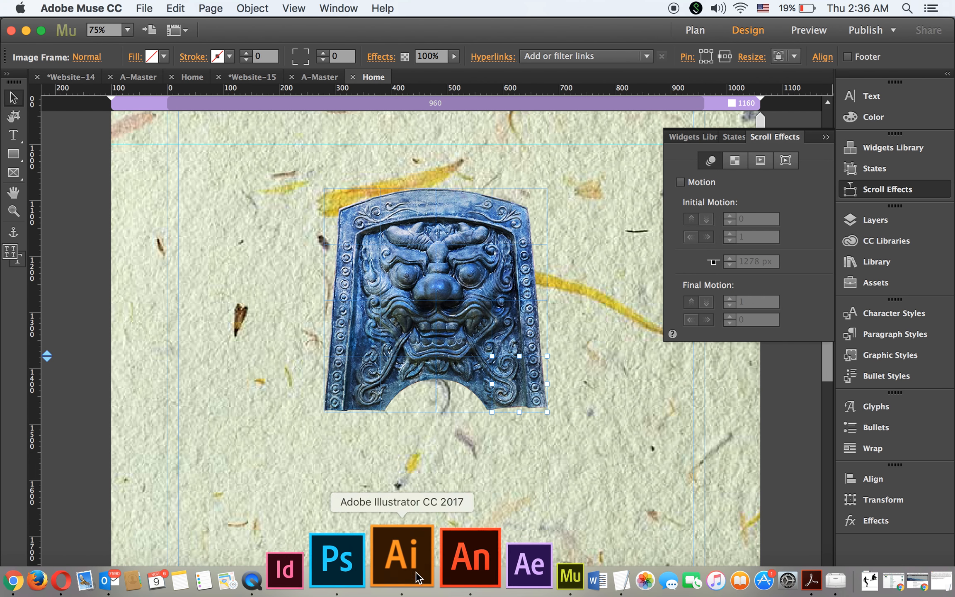
pyautogui.click(350, 564)
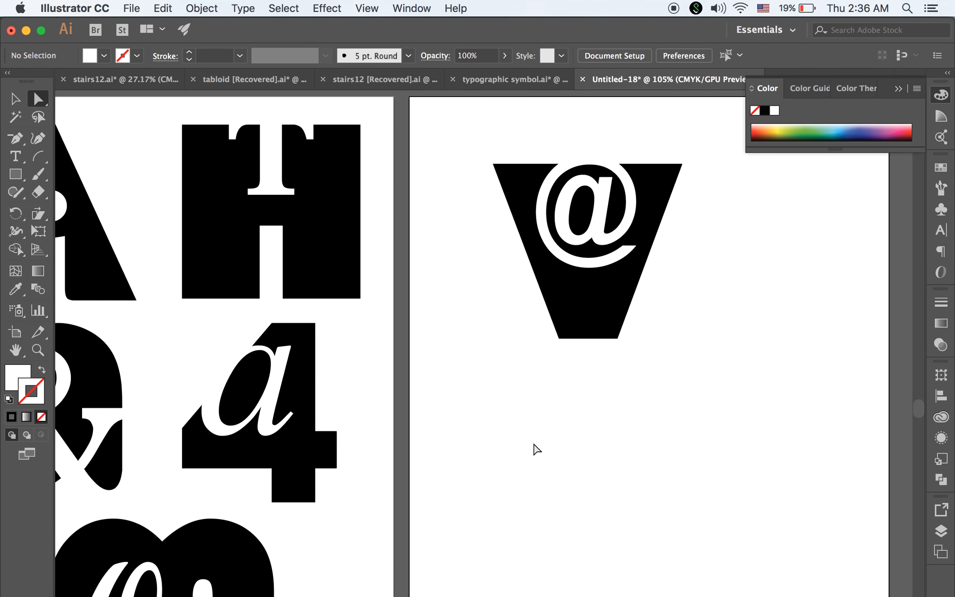
pyautogui.moveTo(331, 580)
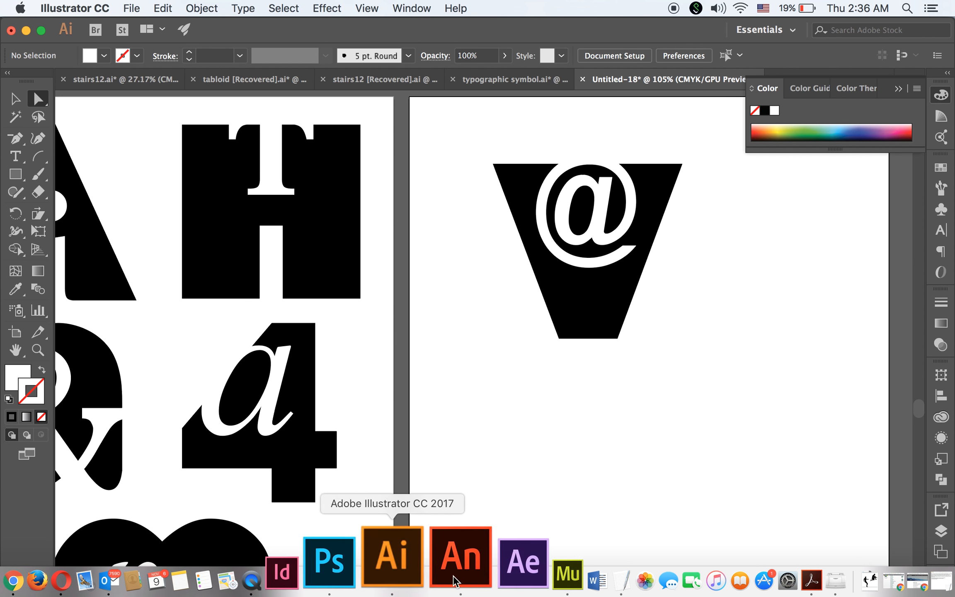
pyautogui.click(484, 573)
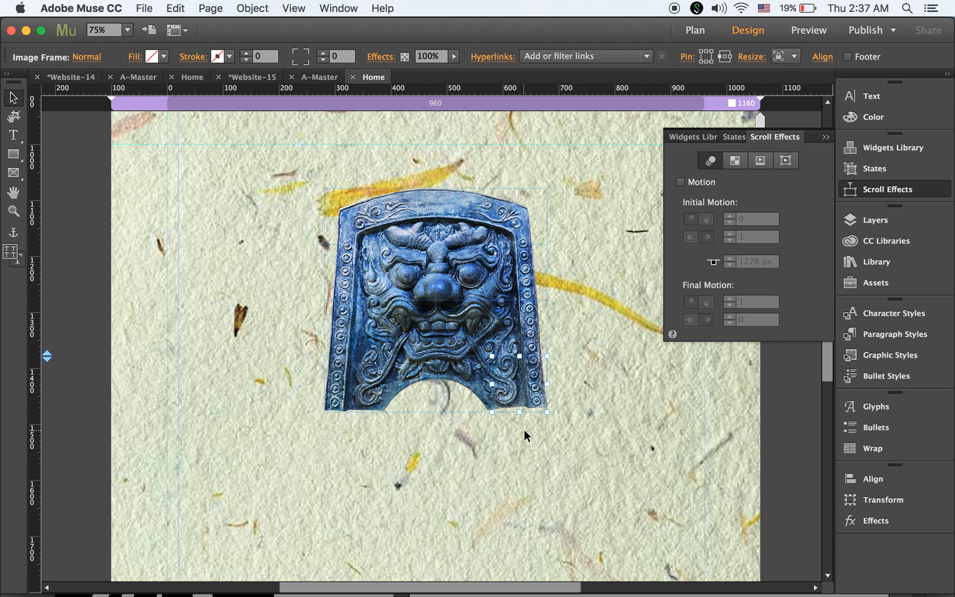
pyautogui.click(634, 357)
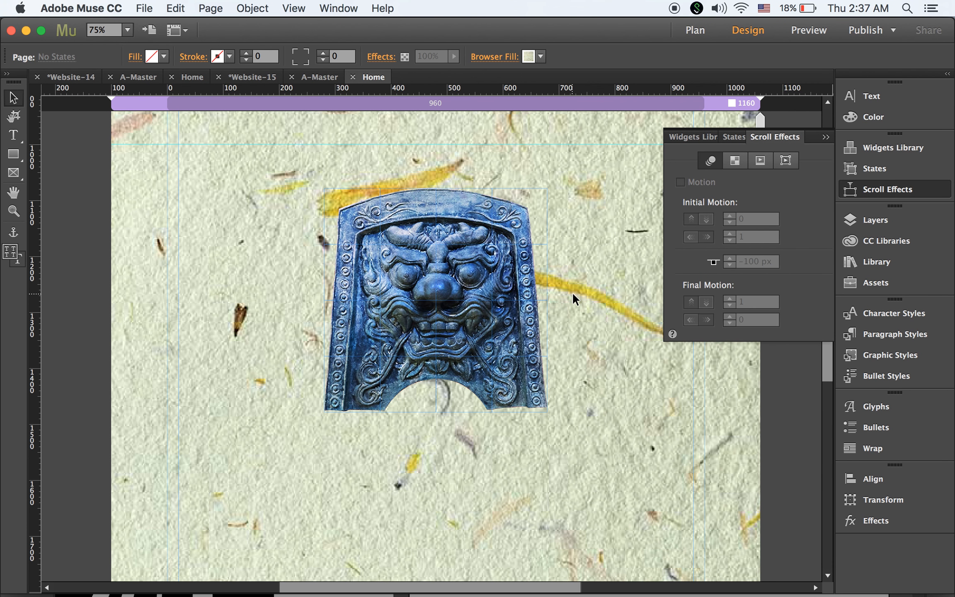
pyautogui.scroll(1, 572, 294)
# Enable scroll motion on the third row's third tile, with initial motion upward at speed 4 and leftward at speed 1.
pyautogui.click(455, 335)
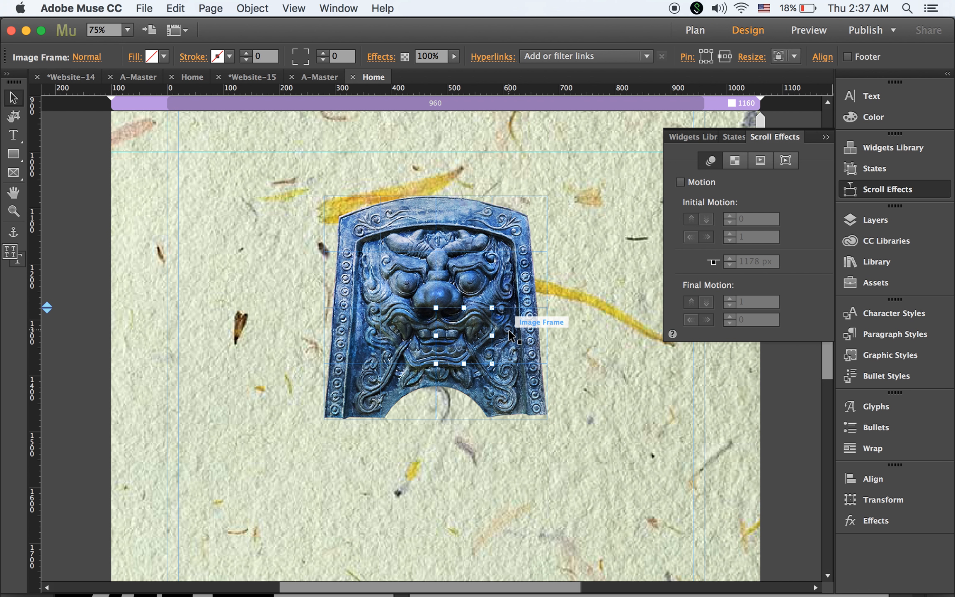
pyautogui.click(458, 331)
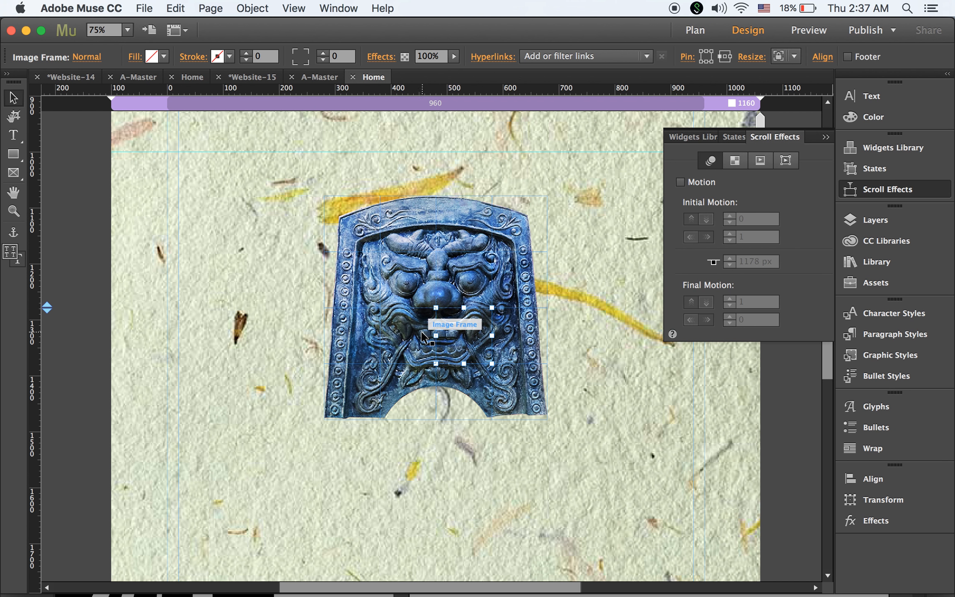
pyautogui.click(420, 332)
pyautogui.click(473, 333)
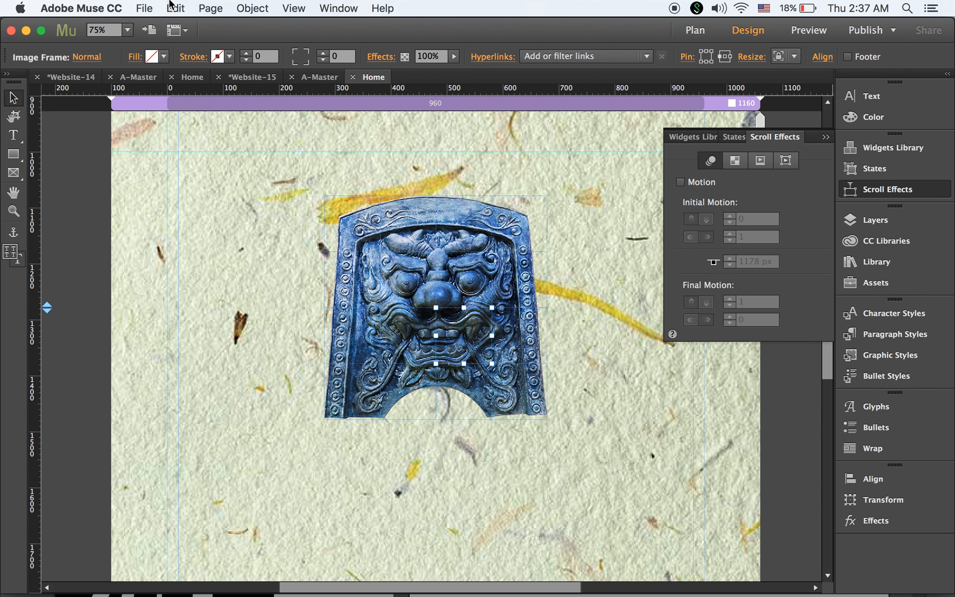
pyautogui.click(681, 183)
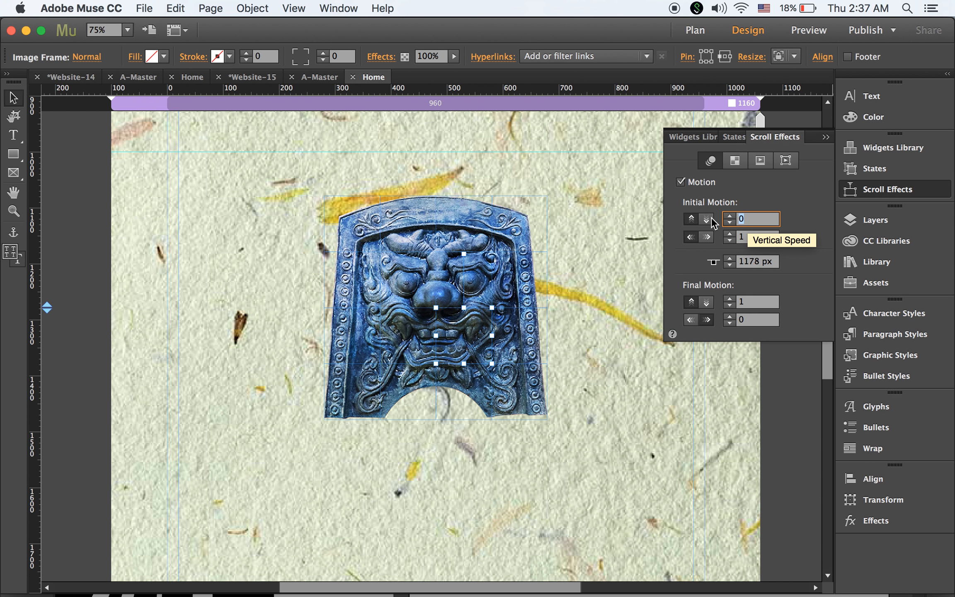
pyautogui.write('4')
# Set the third row's third tile's motion key position to 1000 px and its final vertical speed to 0.
pyautogui.click(752, 262)
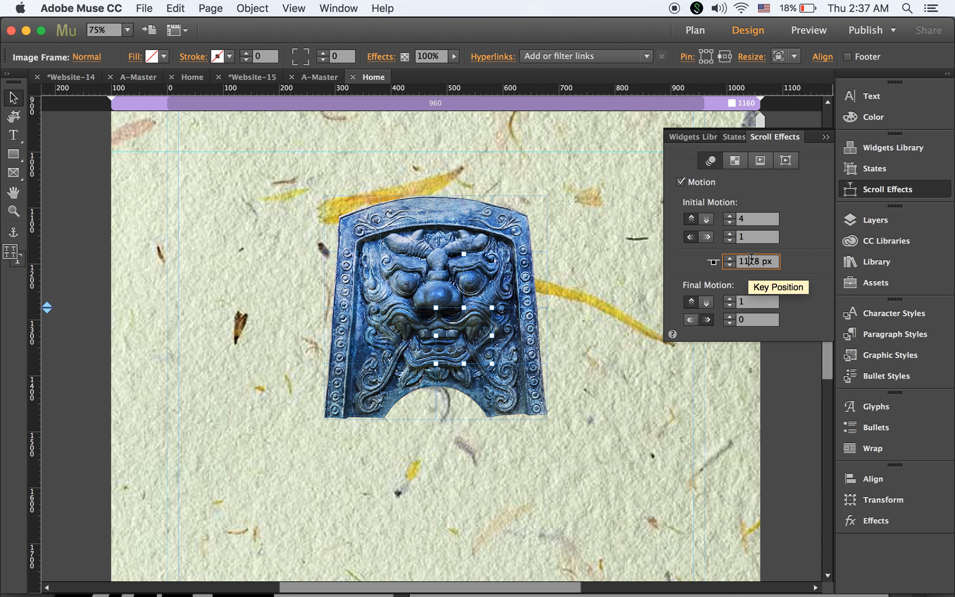
pyautogui.write('1000')
pyautogui.click(754, 298)
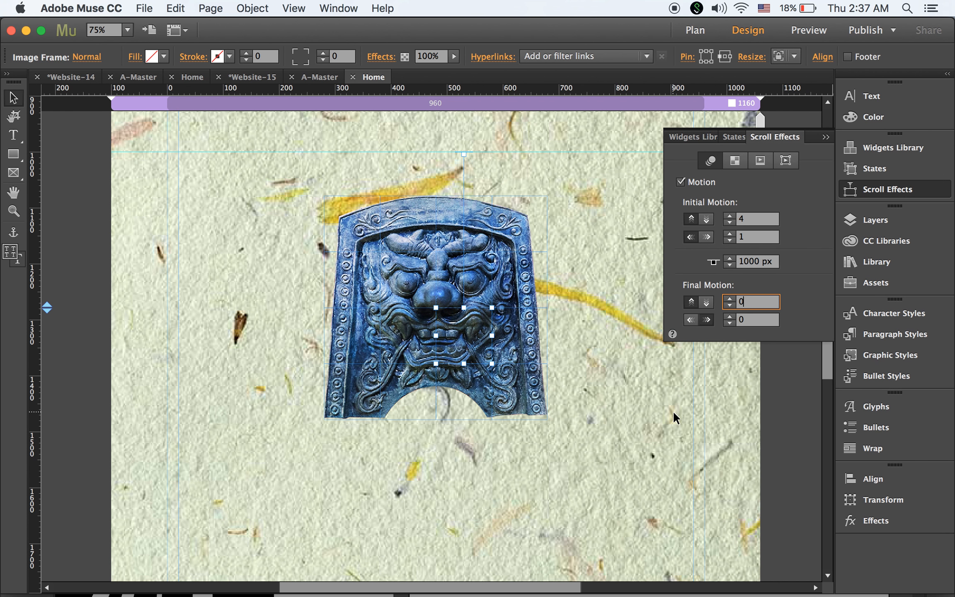
pyautogui.press('Return')
# Preview the page in the browser and examine how the tiles of all four rows move together while scrolling down and up.
pyautogui.click(509, 335)
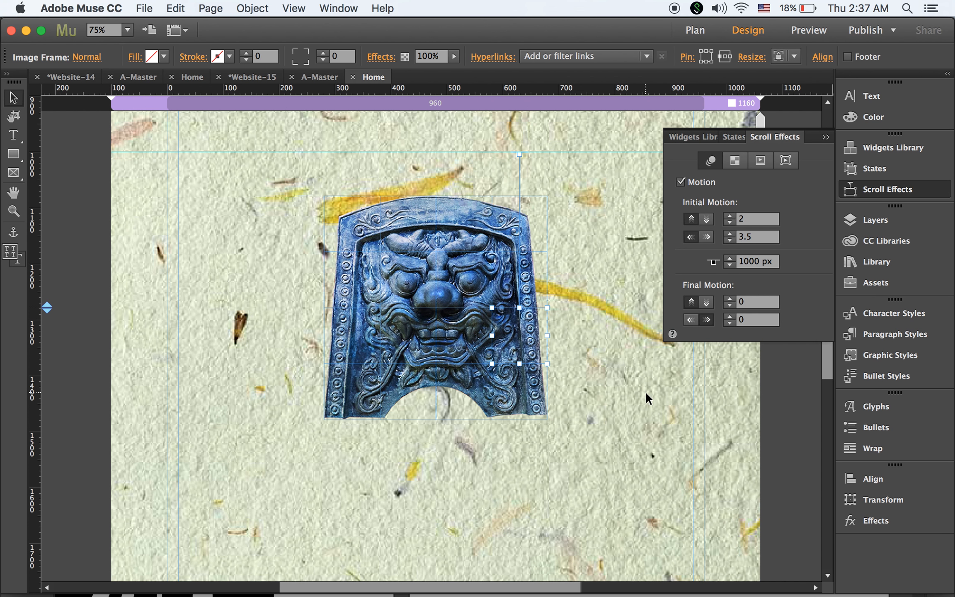
pyautogui.press('super+shift+e')
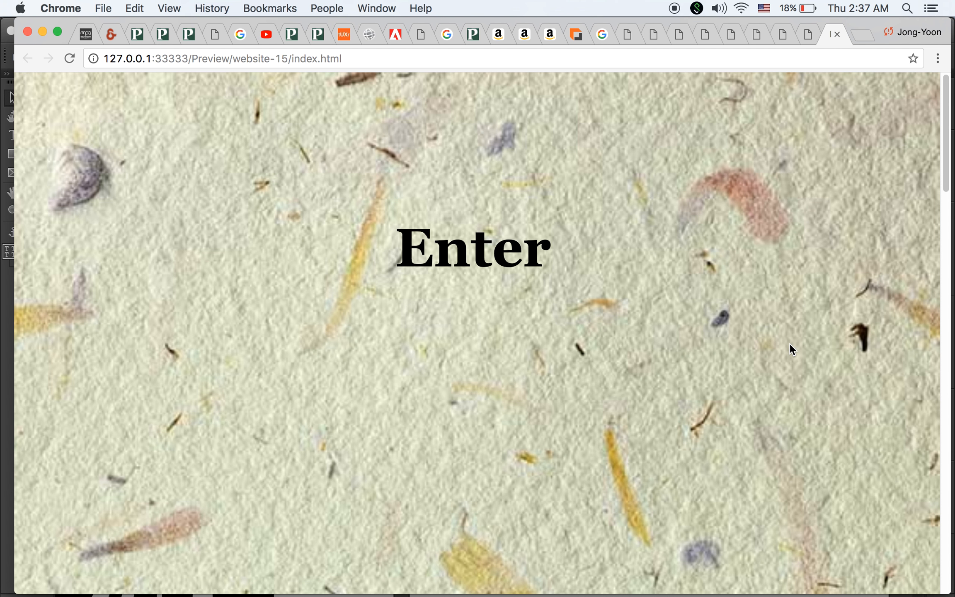
pyautogui.scroll(-15, 784, 346)
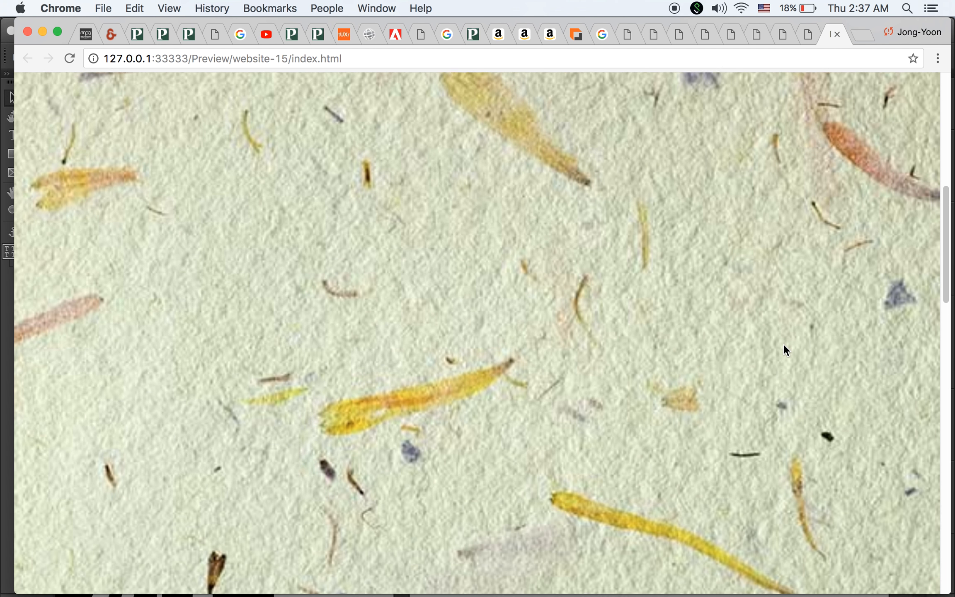
pyautogui.scroll(-10, 784, 345)
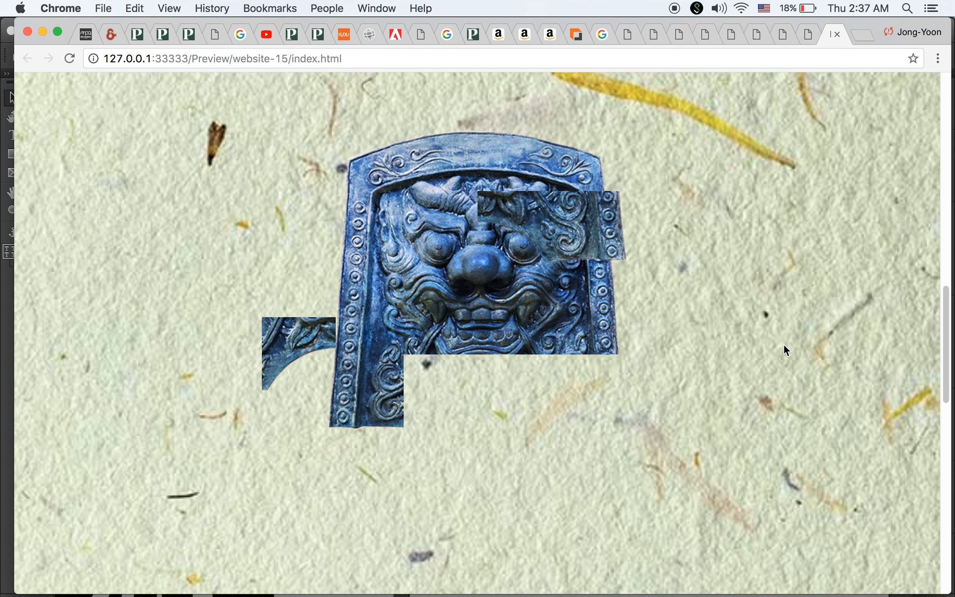
pyautogui.scroll(-5, 783, 344)
pyautogui.scroll(8, 783, 344)
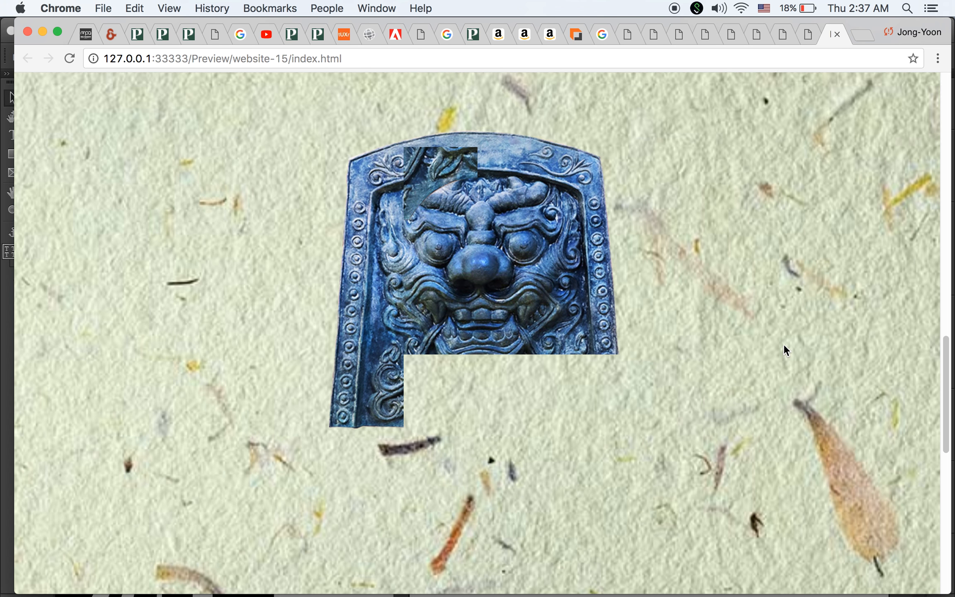
pyautogui.scroll(10, 784, 344)
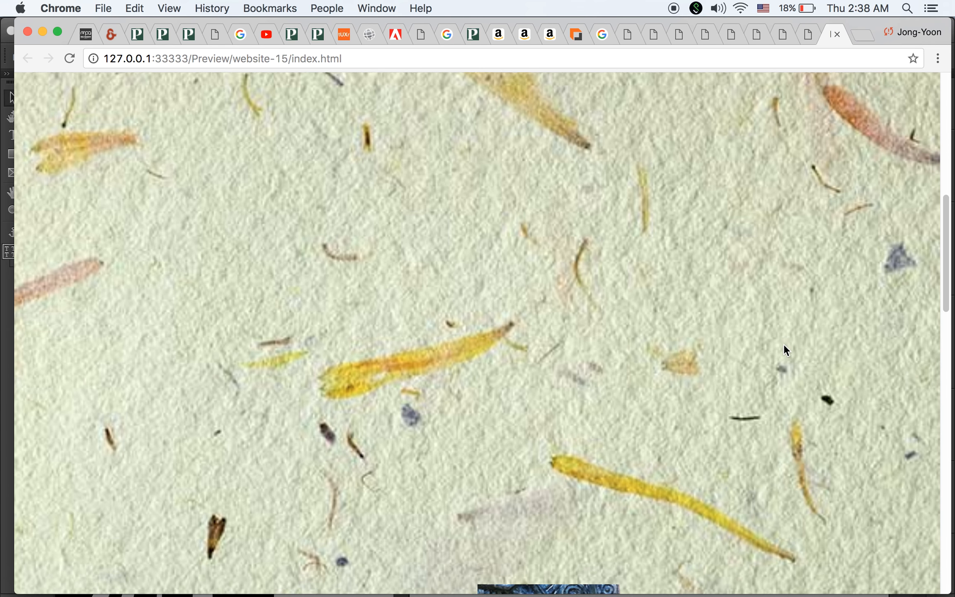
pyautogui.scroll(-6, 784, 345)
pyautogui.scroll(4, 784, 345)
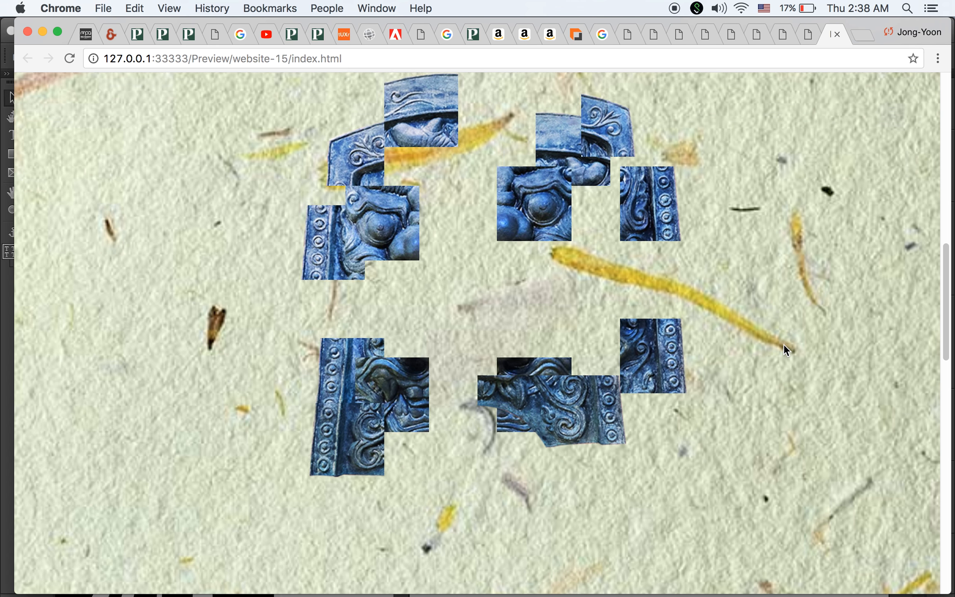
pyautogui.scroll(2, 784, 346)
pyautogui.scroll(-5, 784, 346)
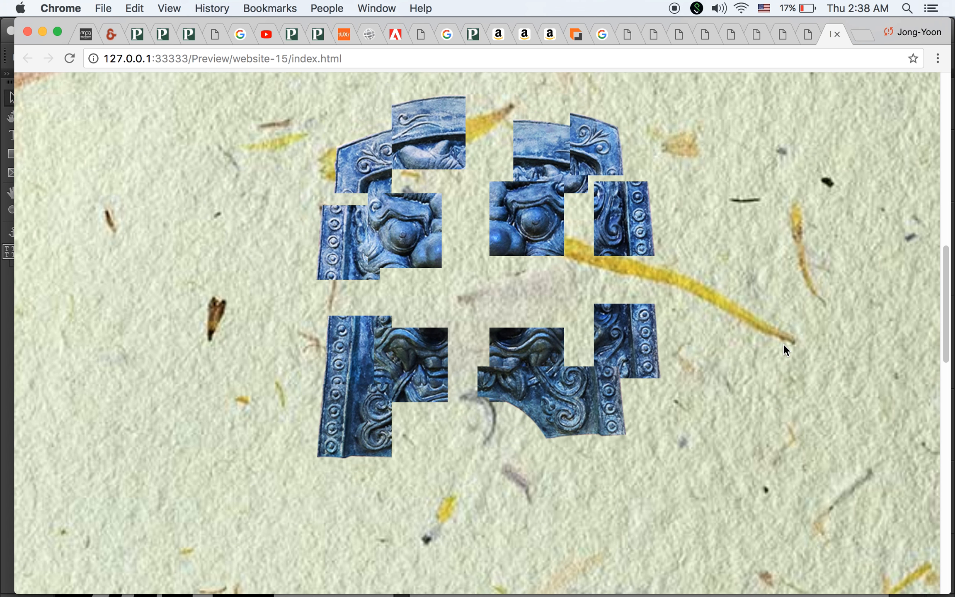
pyautogui.scroll(3, 784, 344)
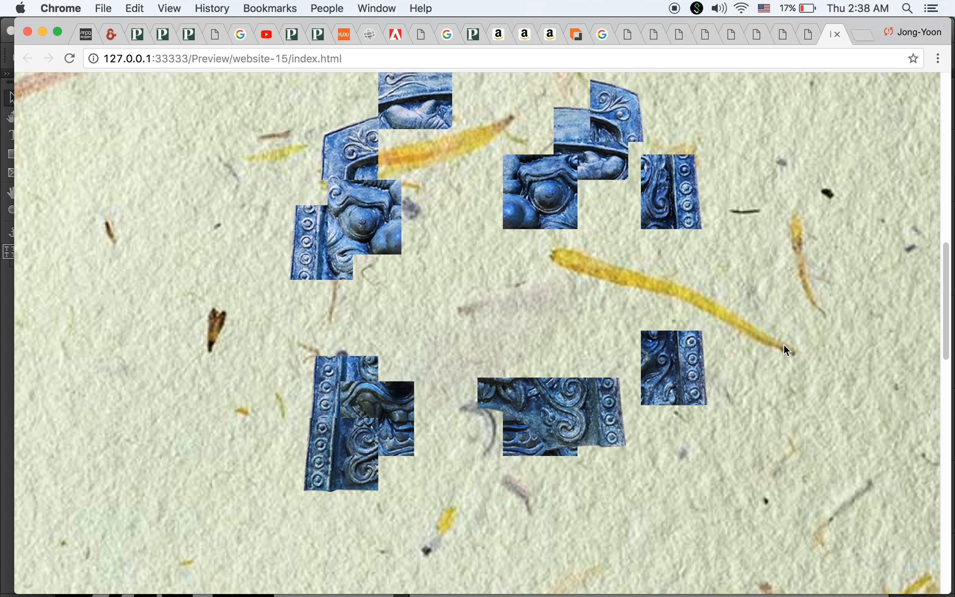
# Check the tiles' movement in the preview, switch back to Adobe Muse and inspect the motion settings of the fourth row's first two tiles.
pyautogui.scroll(-5, 783, 344)
pyautogui.scroll(5, 783, 344)
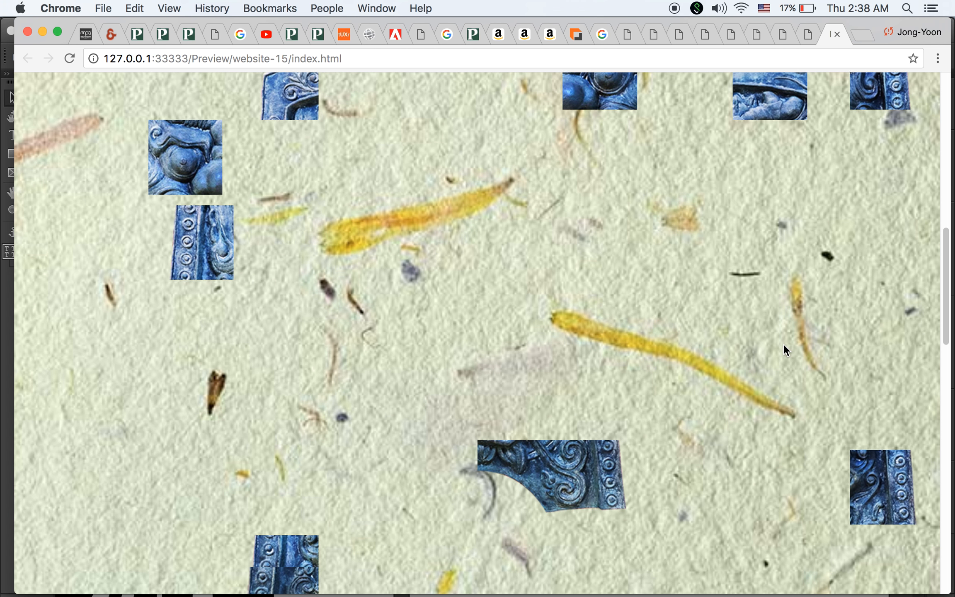
pyautogui.moveTo(686, 580)
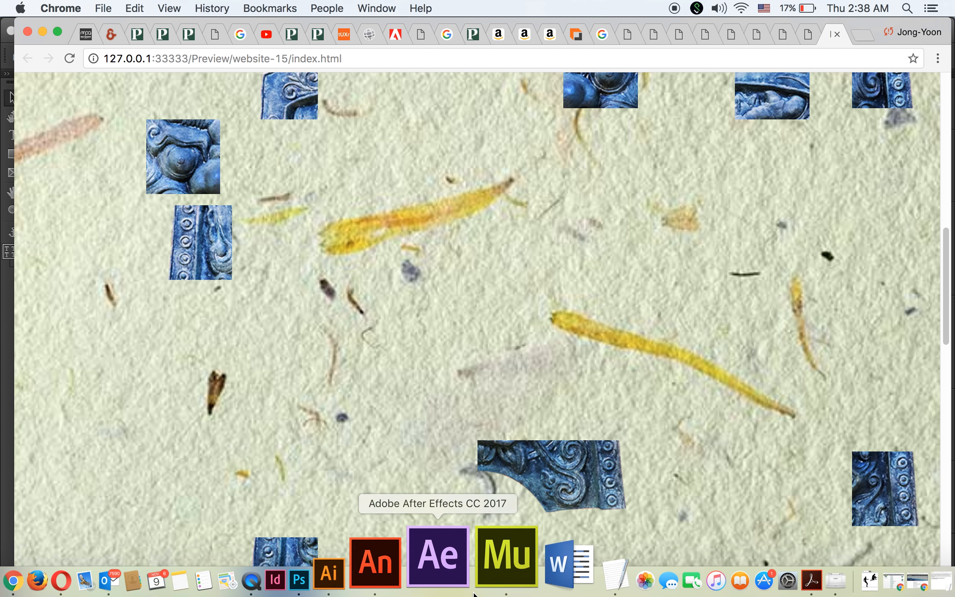
pyautogui.click(485, 576)
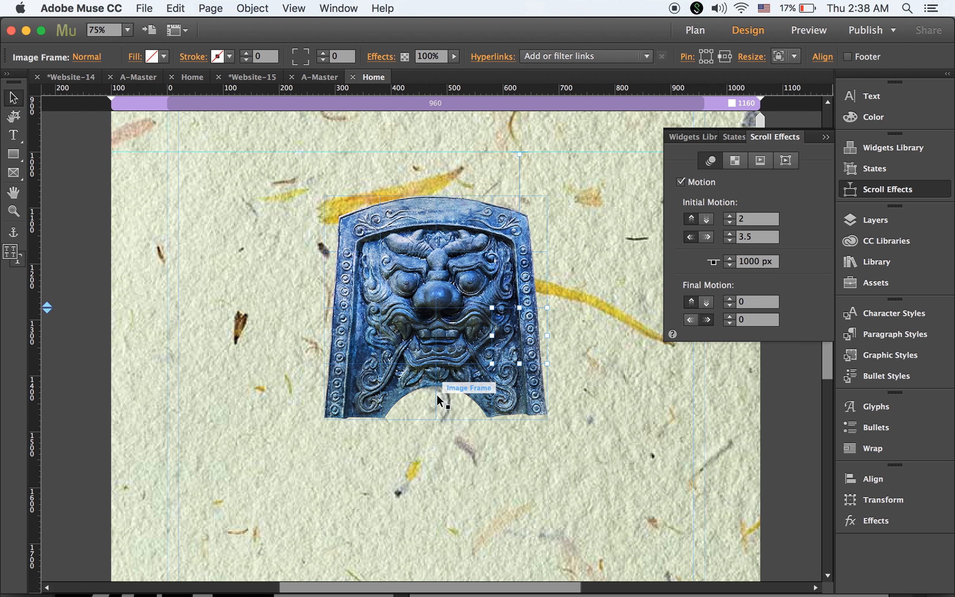
pyautogui.click(357, 404)
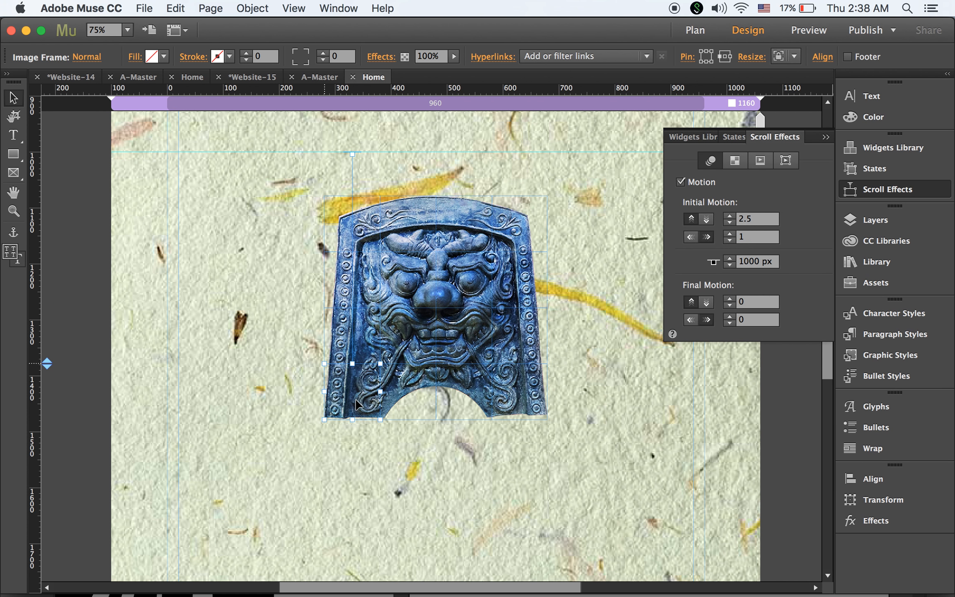
pyautogui.click(405, 388)
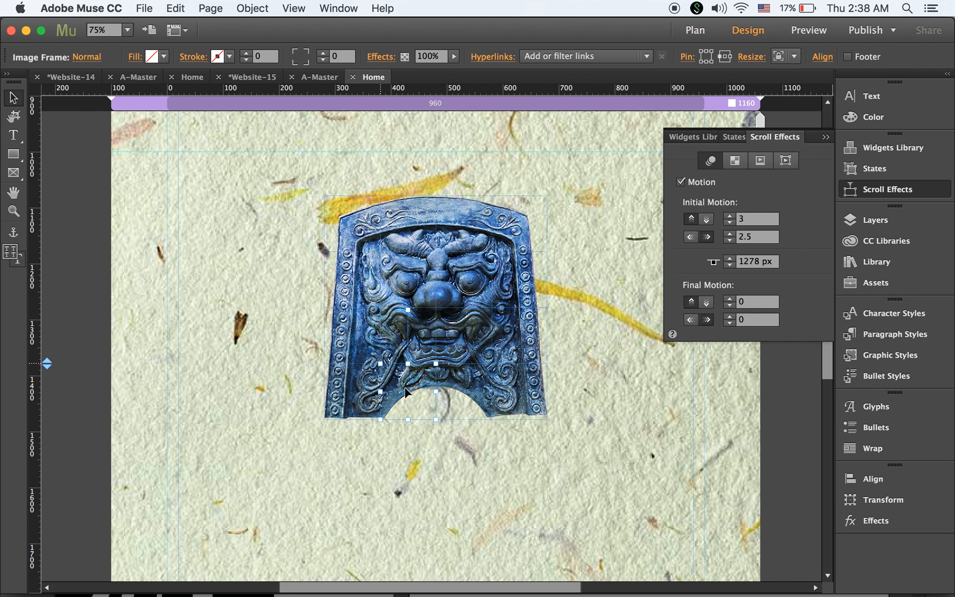
# Enable scroll motion on the fourth row's third tile, with initial motion upward at speed 3.5 and leftward at speed 3.
pyautogui.click(466, 390)
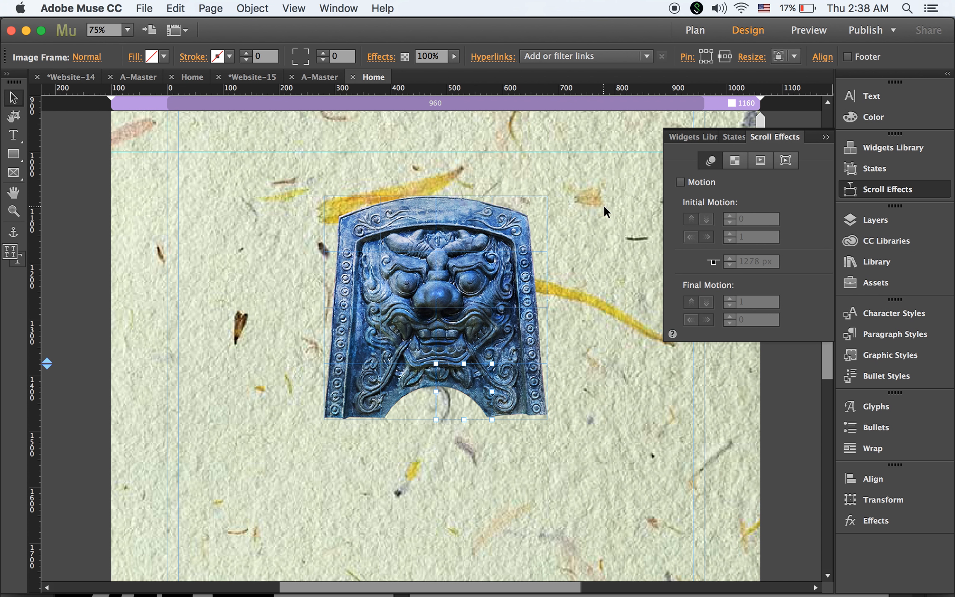
pyautogui.click(684, 183)
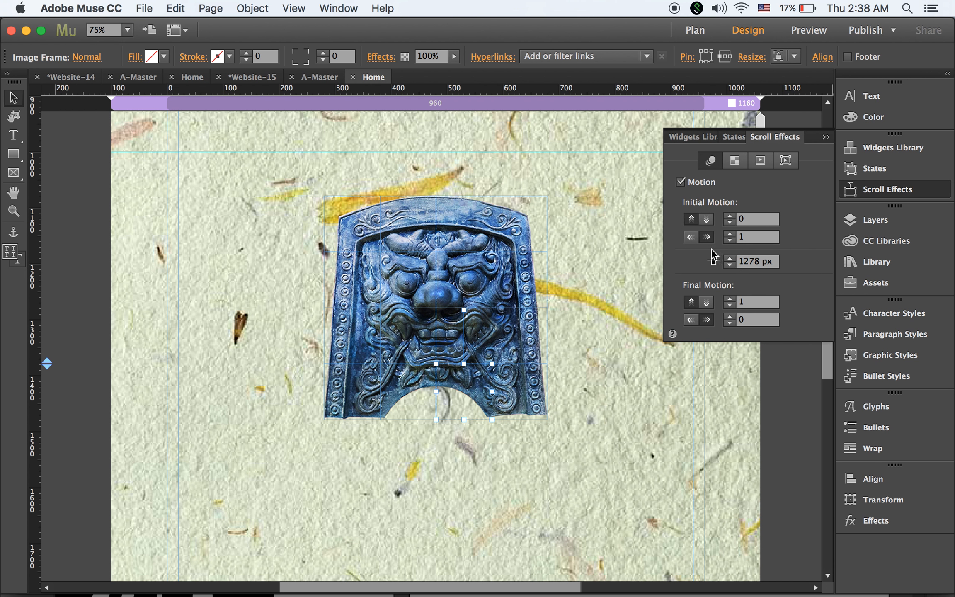
pyautogui.click(689, 237)
pyautogui.click(759, 218)
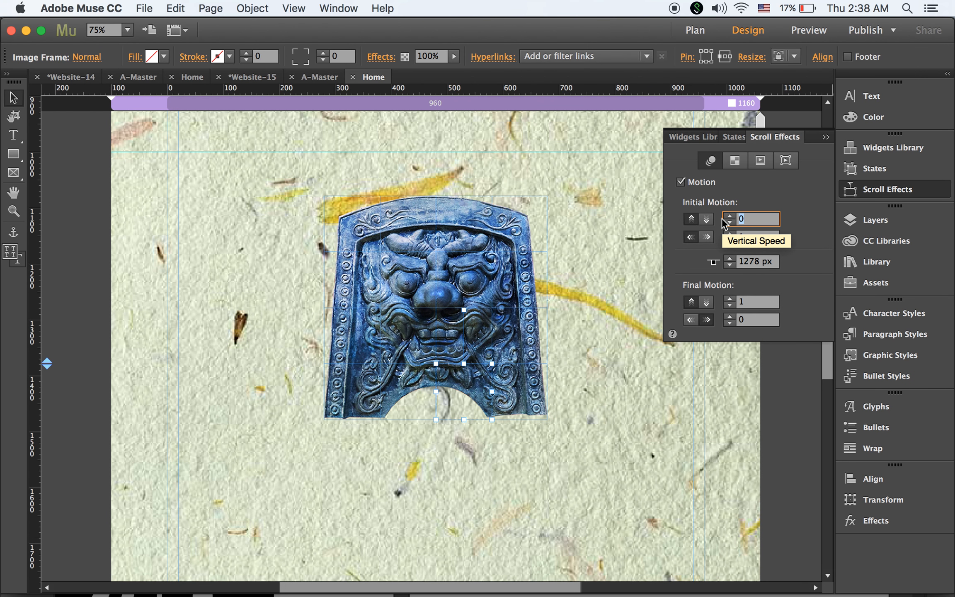
pyautogui.write('3.5')
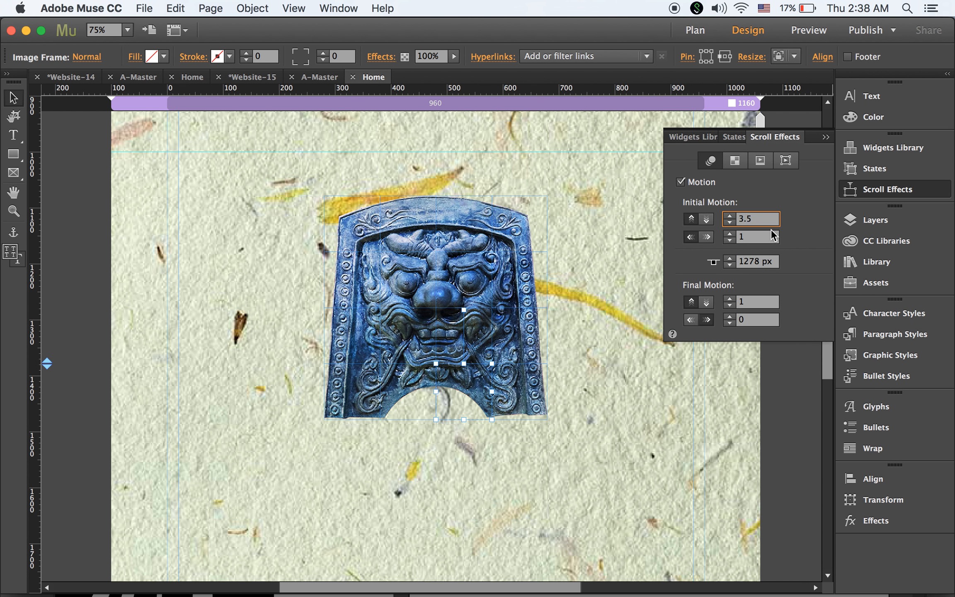
pyautogui.click(771, 235)
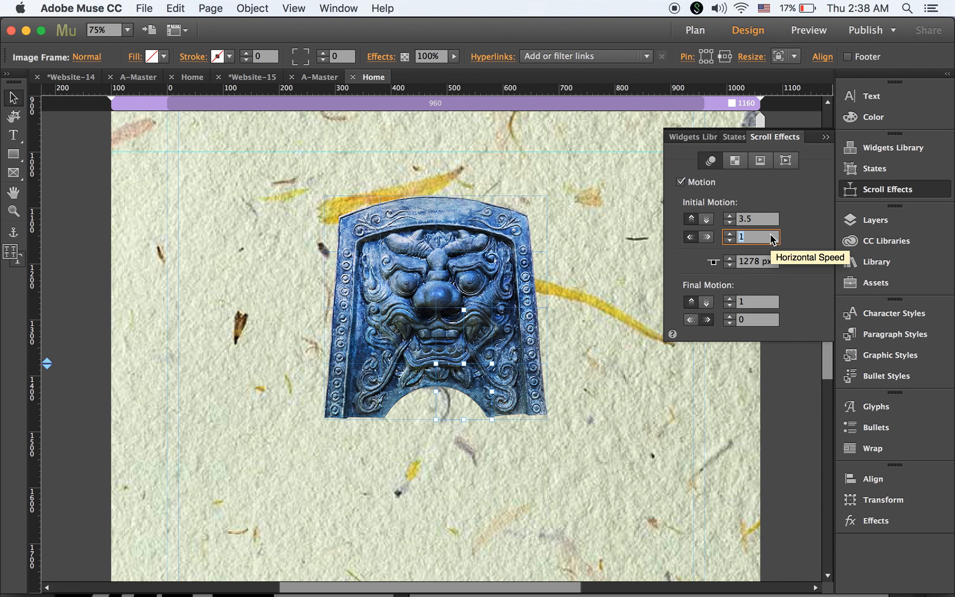
pyautogui.write('3')
# Set the fourth row's third tile's motion key position to 1000 px and its final vertical speed to 0.
pyautogui.click(758, 263)
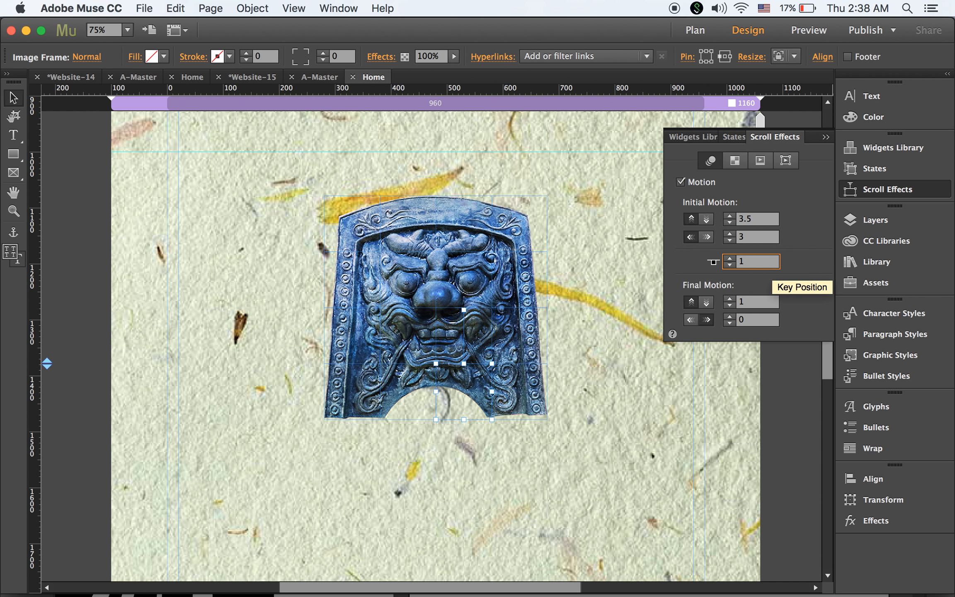
pyautogui.write('1000')
pyautogui.click(751, 304)
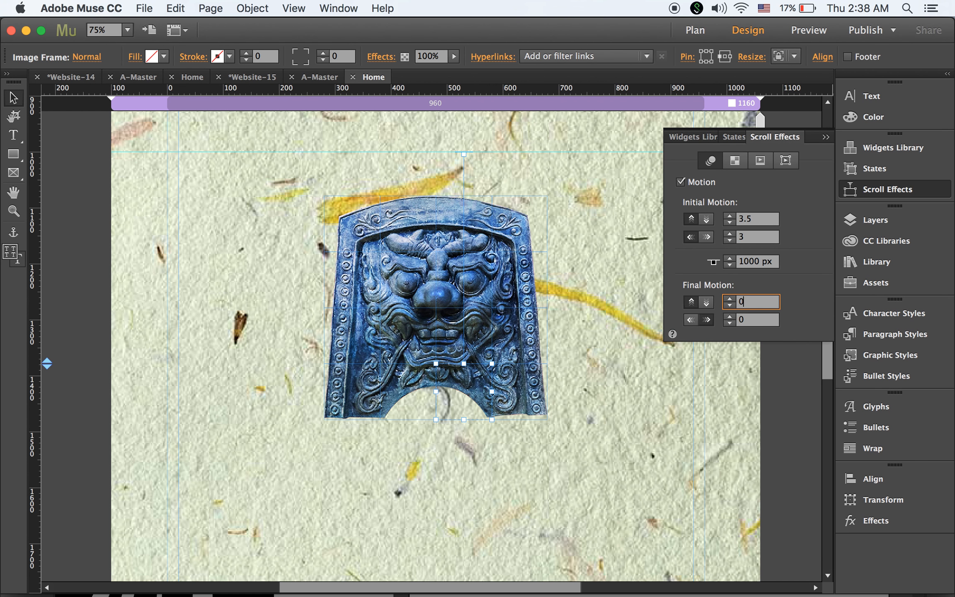
pyautogui.press('Return')
# Enable scroll motion on the fourth row's fourth tile, with initial motion upward at speed 3 and leftward at speed 1.
pyautogui.click(505, 397)
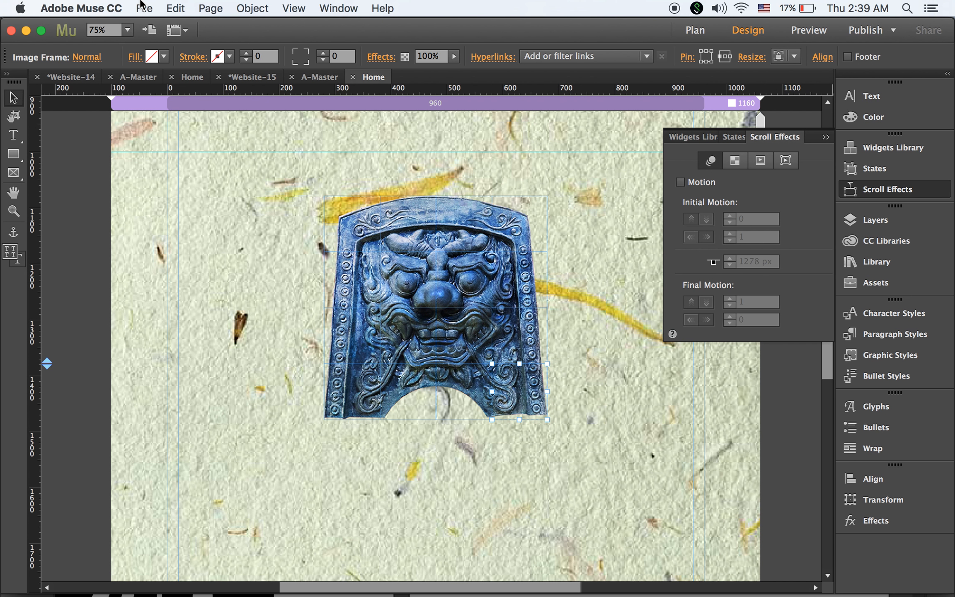
pyautogui.click(680, 182)
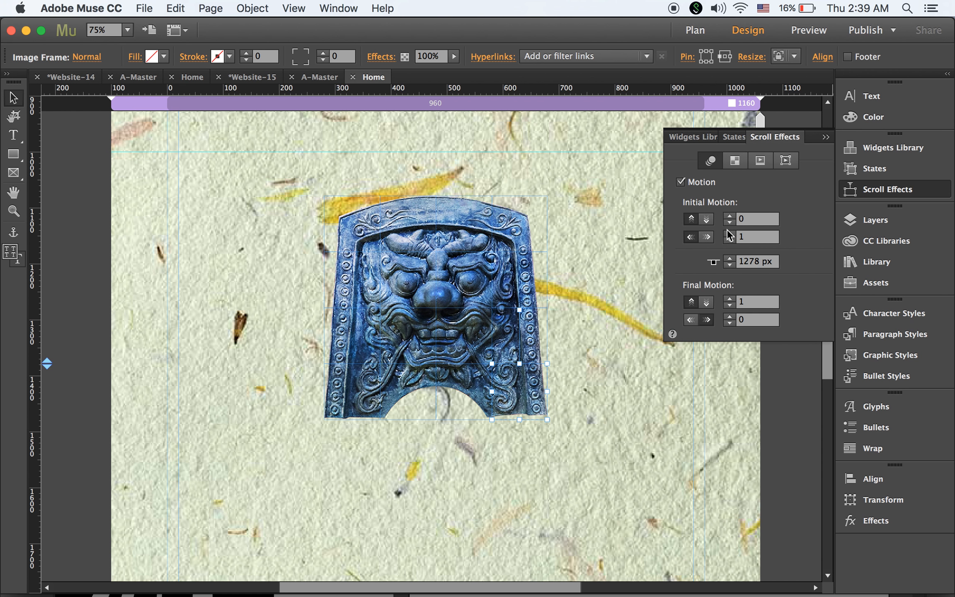
pyautogui.click(747, 217)
# Set the fourth row's fourth tile's motion key position to 1000 px and its final vertical speed to 0.
pyautogui.click(757, 262)
pyautogui.write('1000')
pyautogui.click(690, 300)
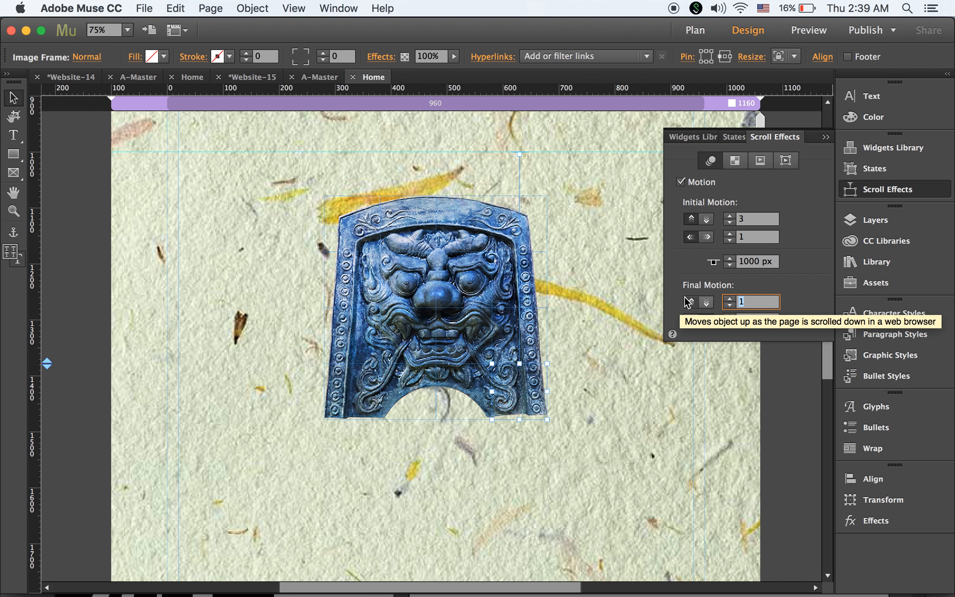
pyautogui.write('0')
pyautogui.press('Return')
# Preview the page in the browser and scroll down to check whether the fourth row's tiles line up with the rest of the mask.
pyautogui.press('super+alt+e')
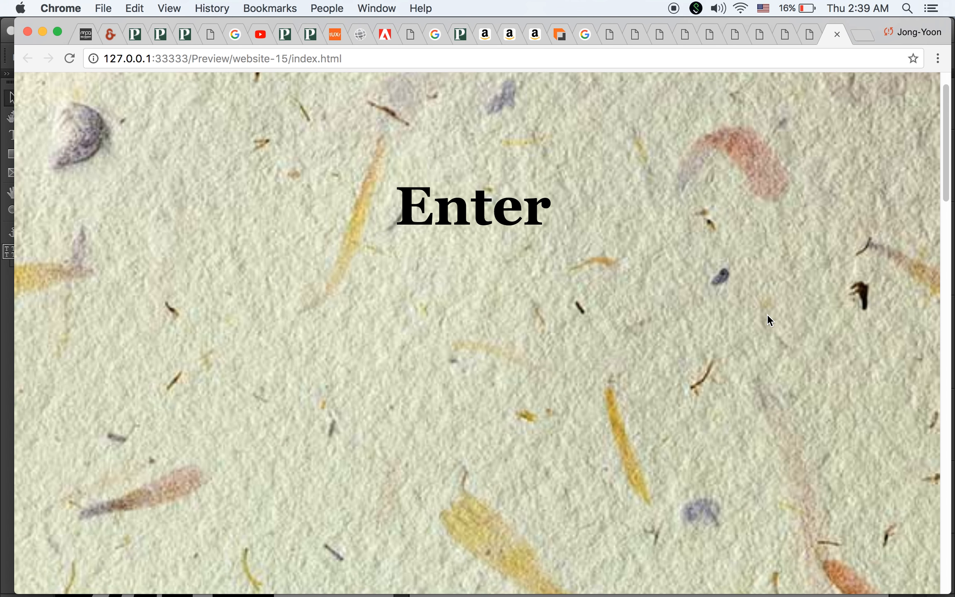
pyautogui.scroll(-10, 766, 314)
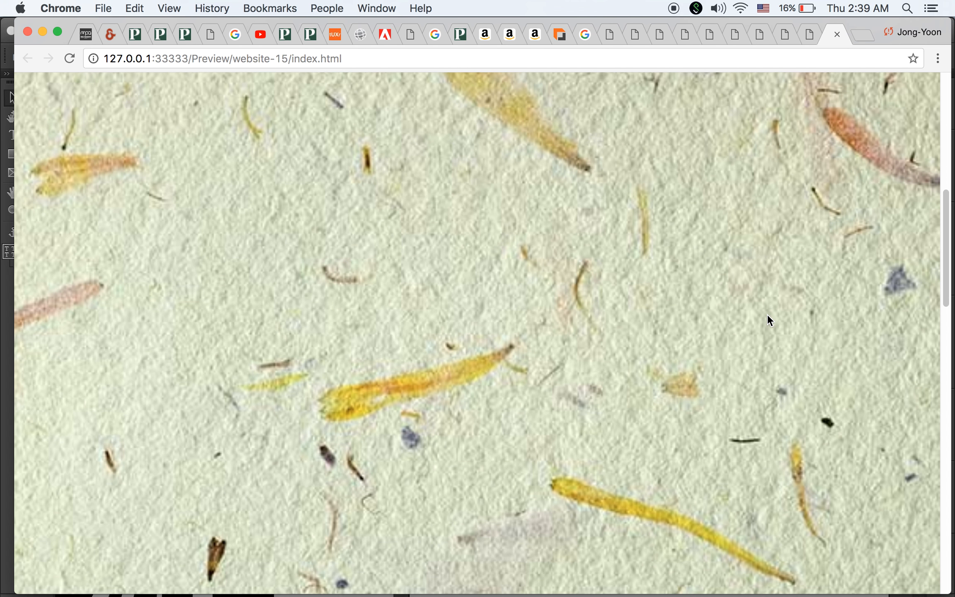
pyautogui.scroll(-10, 767, 316)
pyautogui.scroll(-10, 767, 316)
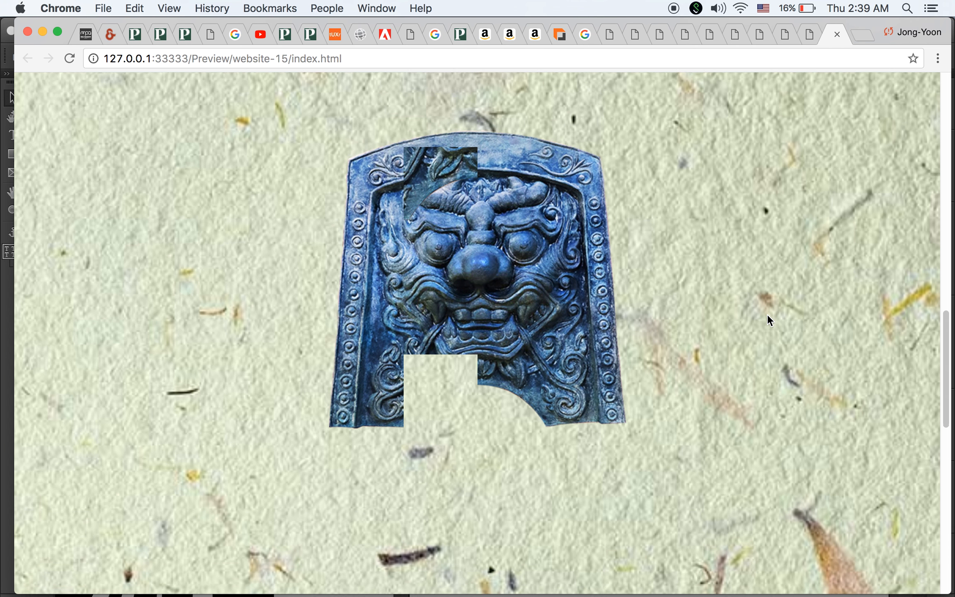
pyautogui.scroll(-5, 767, 314)
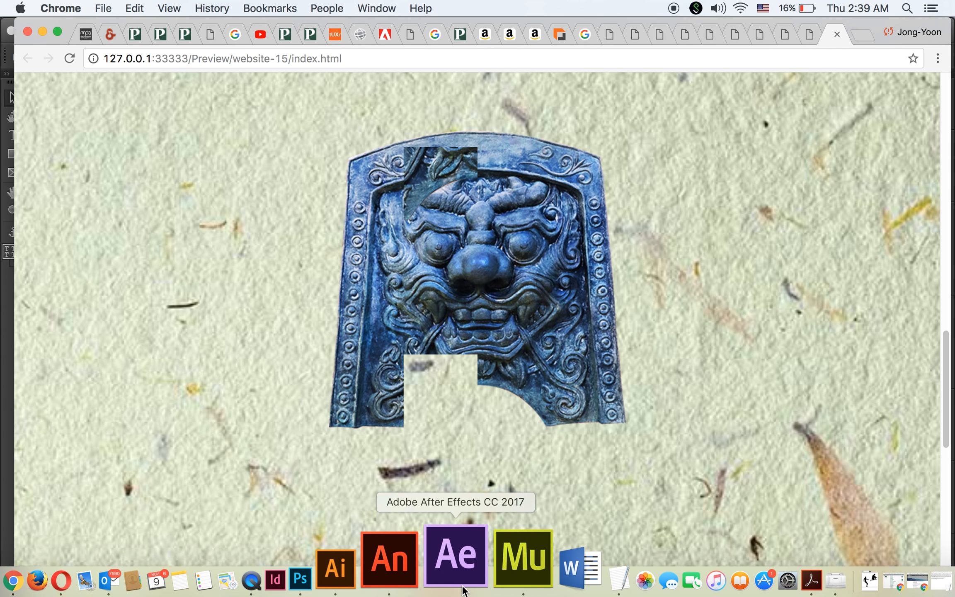
# Switch back to Adobe Muse and set the fourth row's second tile's motion key position to 1000 px.
pyautogui.click(487, 584)
pyautogui.click(397, 391)
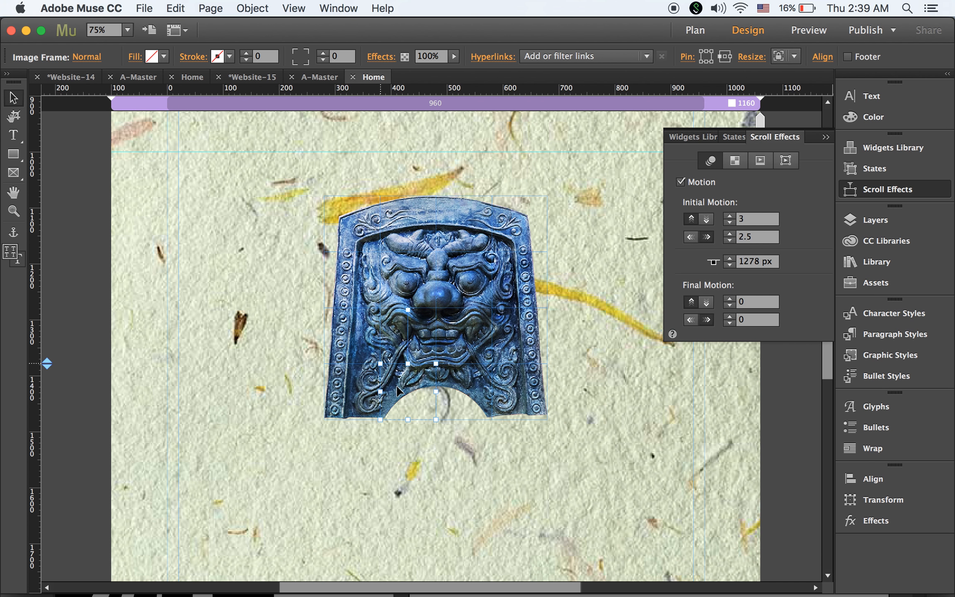
pyautogui.click(759, 262)
pyautogui.write('1000')
pyautogui.press('Return')
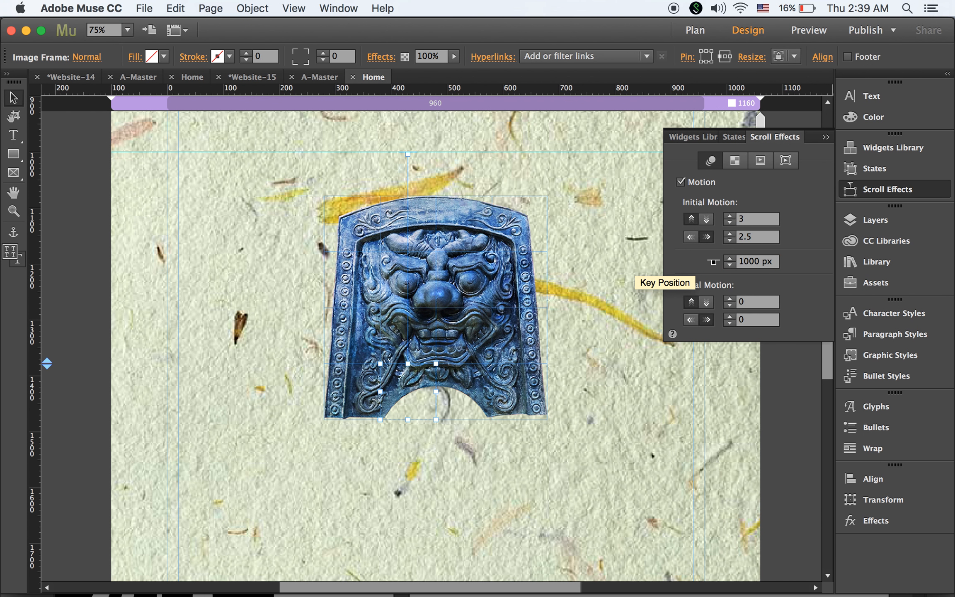
# Preview the page in the browser again and examine how all the mask tiles fly together and apart while scrolling down and up.
pyautogui.press('super+alt+e')
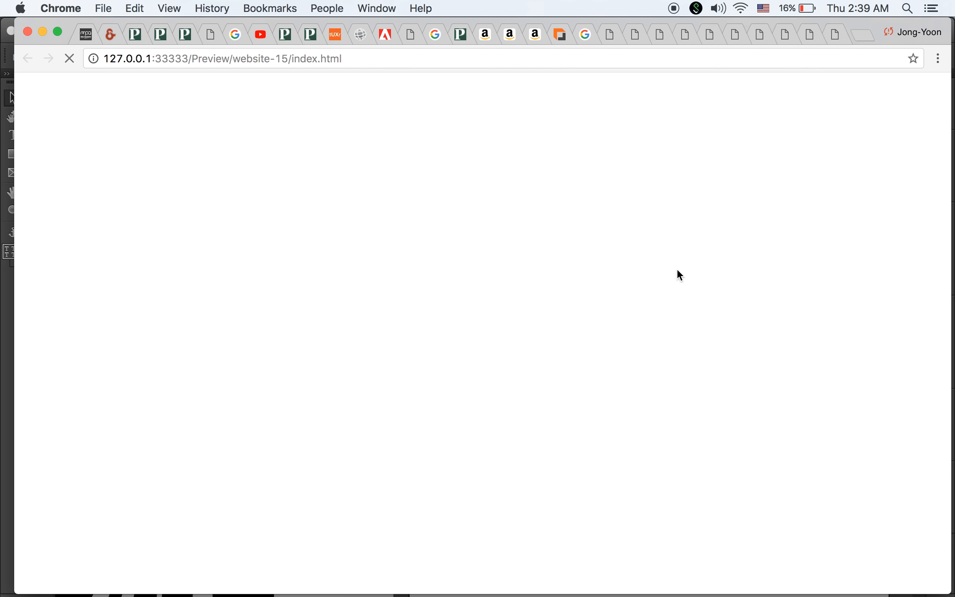
pyautogui.scroll(-10, 680, 285)
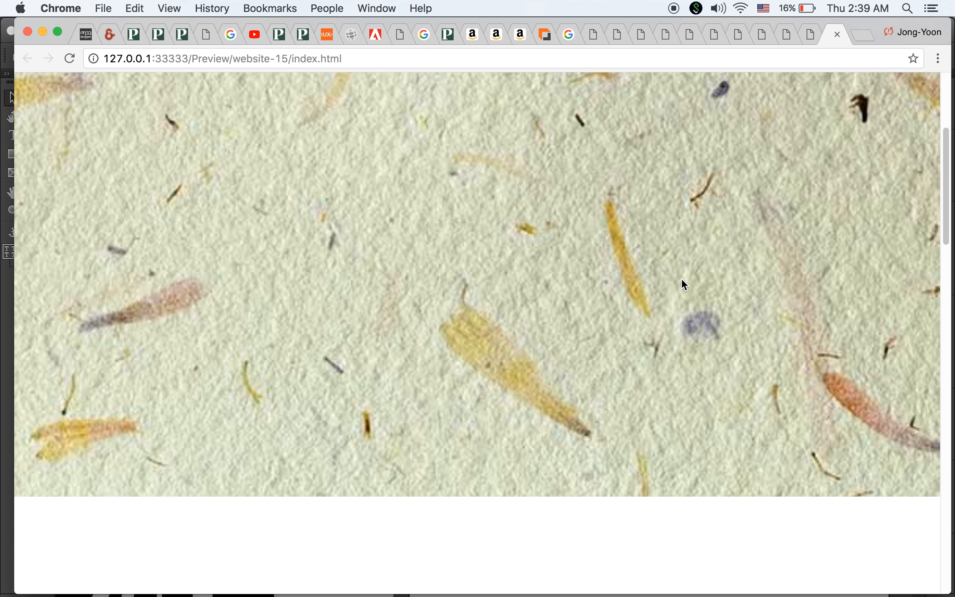
pyautogui.scroll(-10, 682, 281)
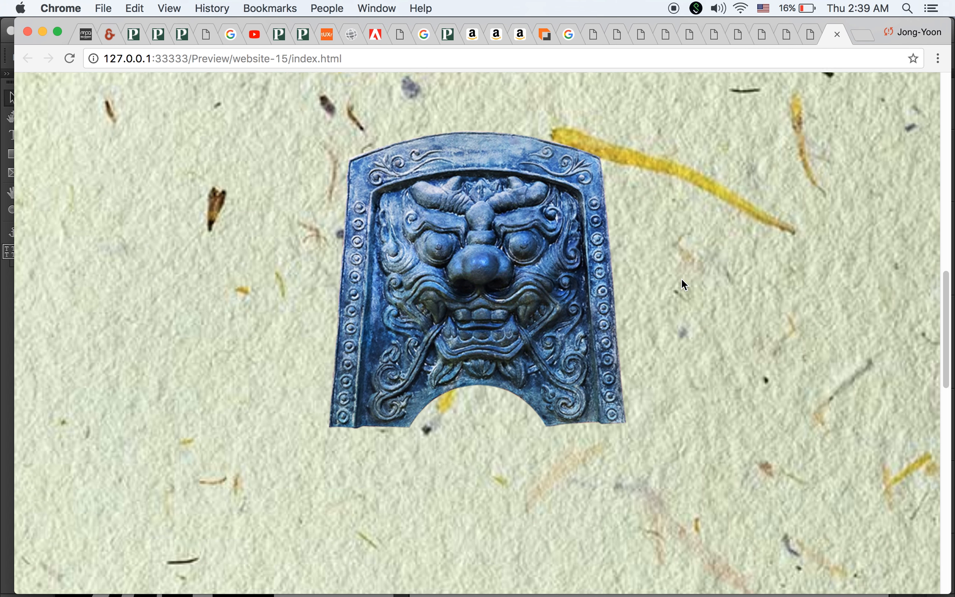
pyautogui.scroll(5, 682, 279)
pyautogui.scroll(-6, 682, 279)
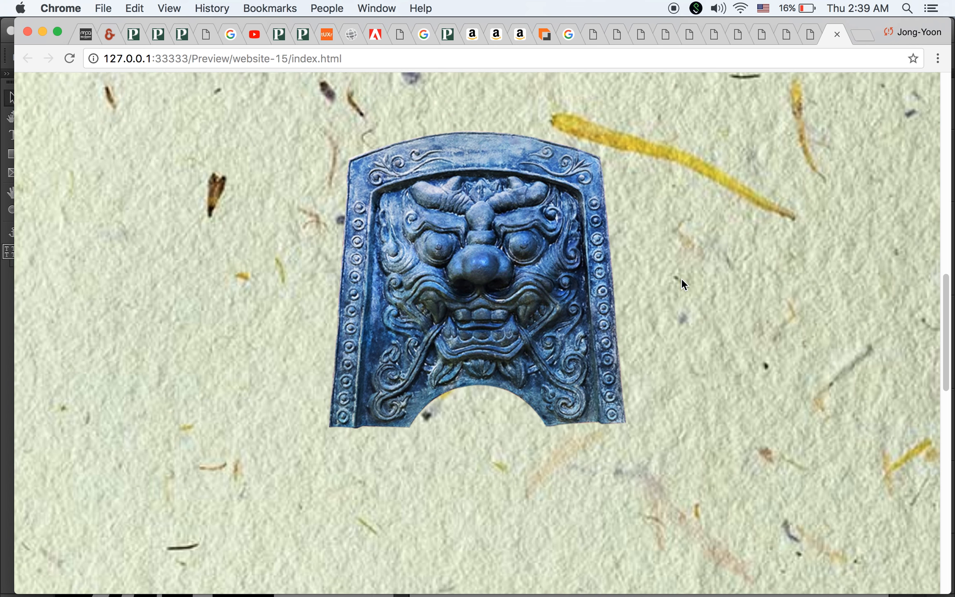
pyautogui.scroll(5, 681, 278)
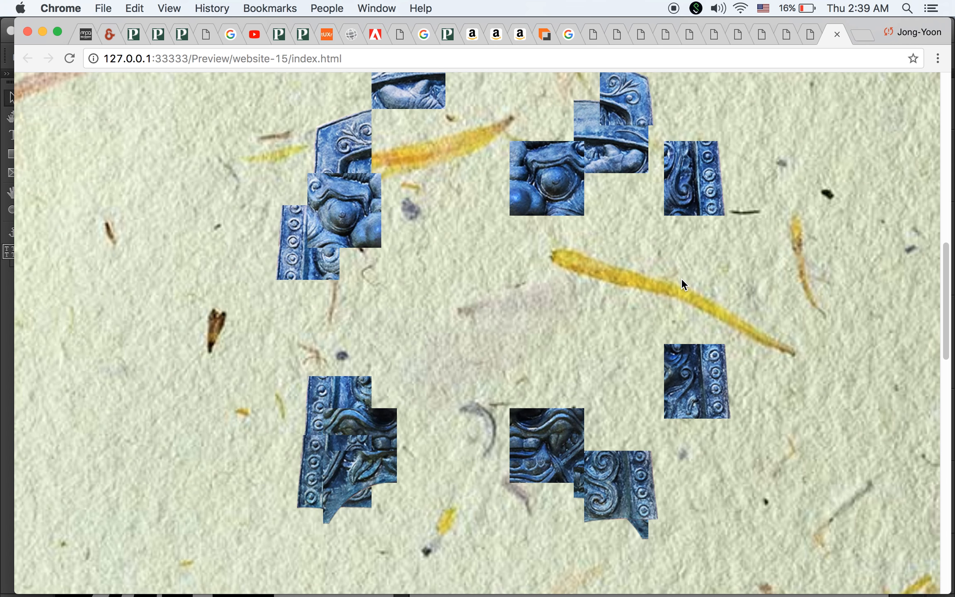
pyautogui.scroll(-3, 681, 278)
pyautogui.scroll(5, 681, 278)
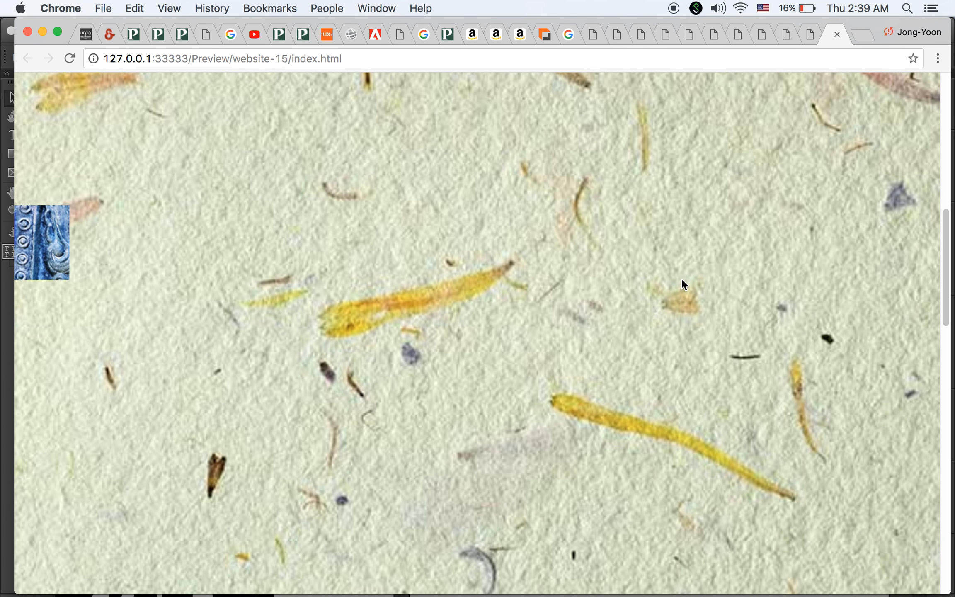
pyautogui.scroll(-5, 681, 278)
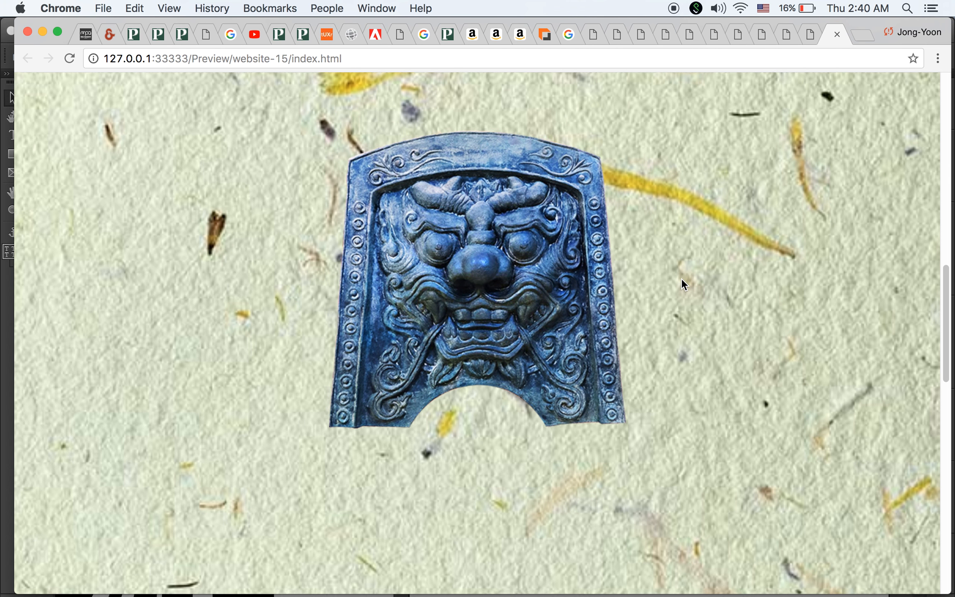
pyautogui.scroll(10, 680, 278)
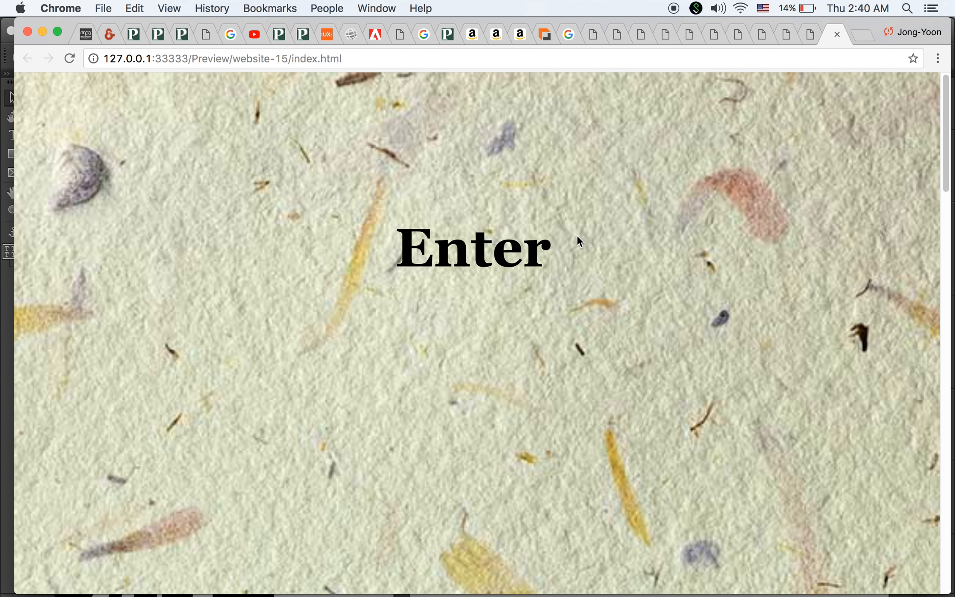
pyautogui.scroll(-10, 642, 249)
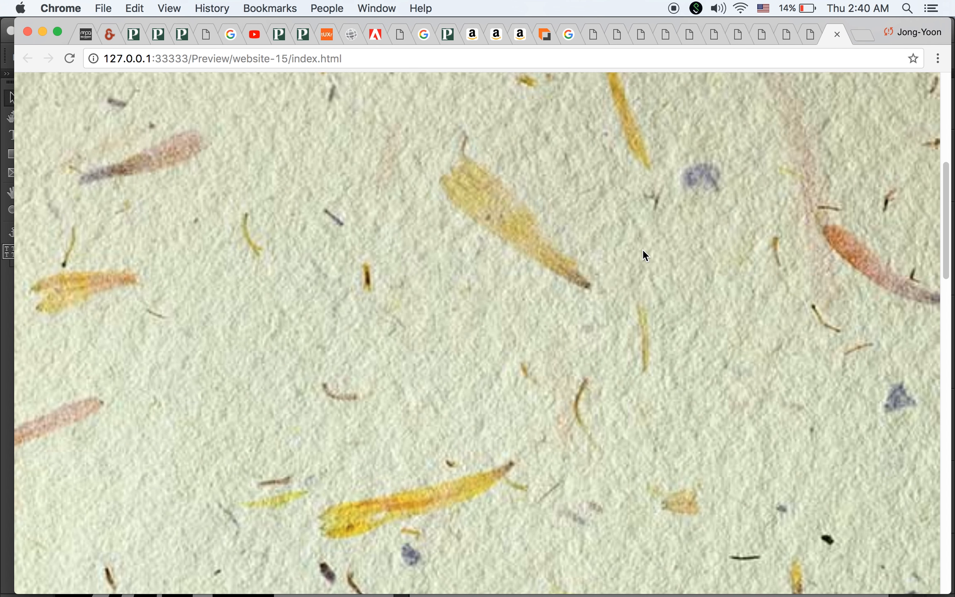